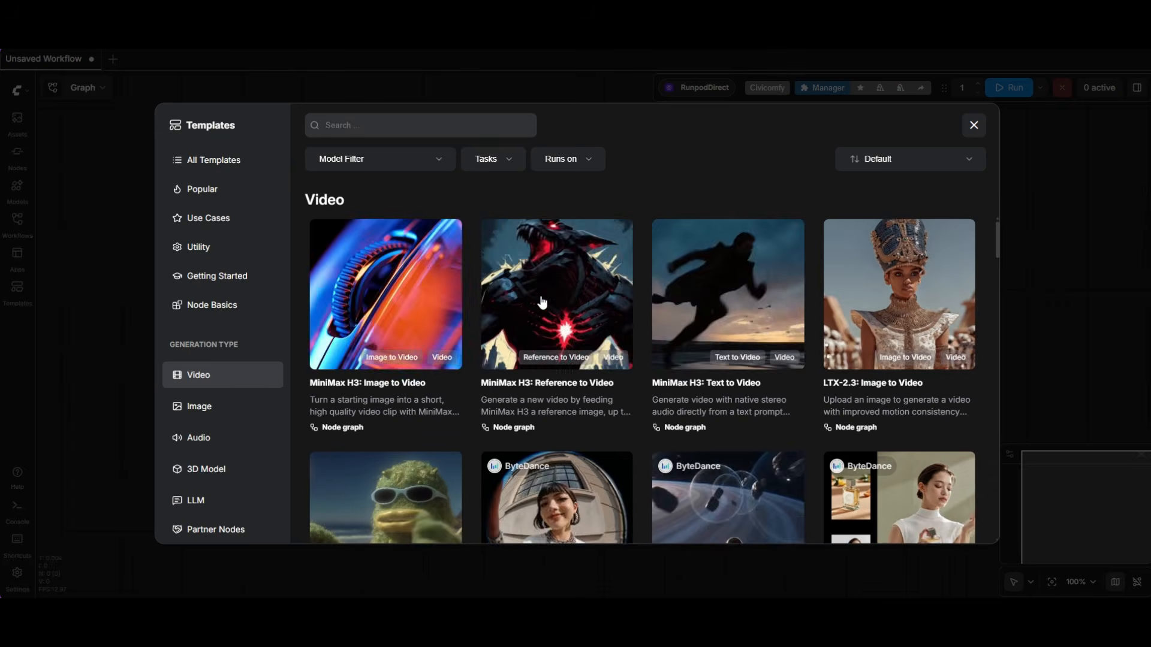
# Load the MiniMax H3: Reference to Video template and download its four missing models directly to the pod.
pyautogui.click(584, 289)
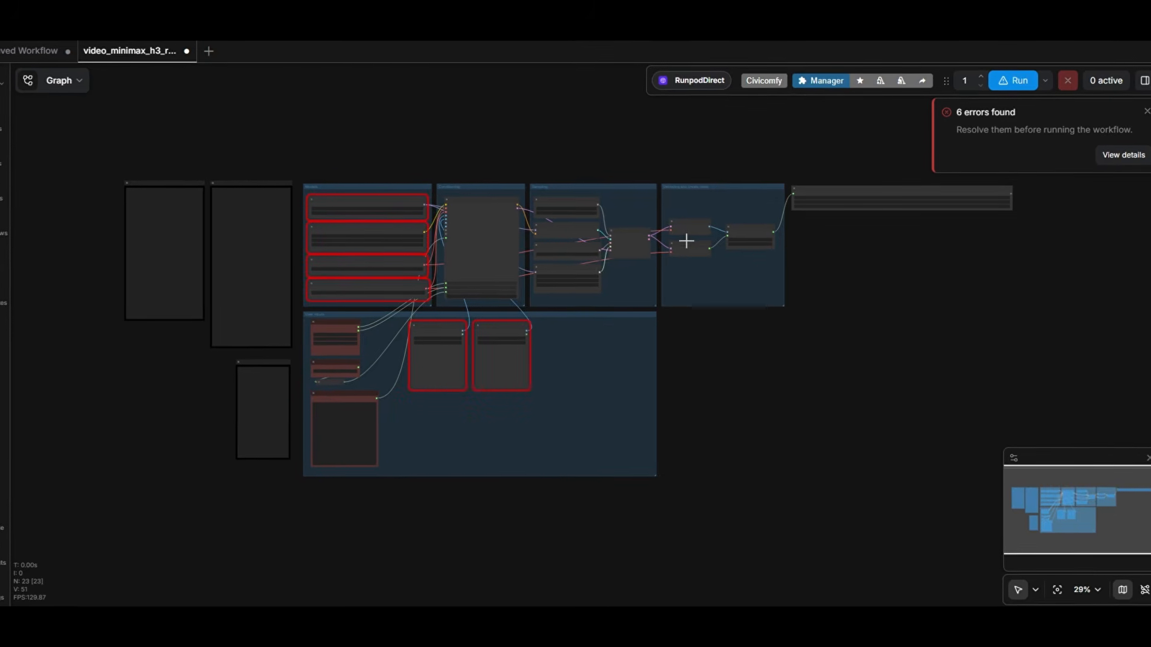
pyautogui.click(1127, 153)
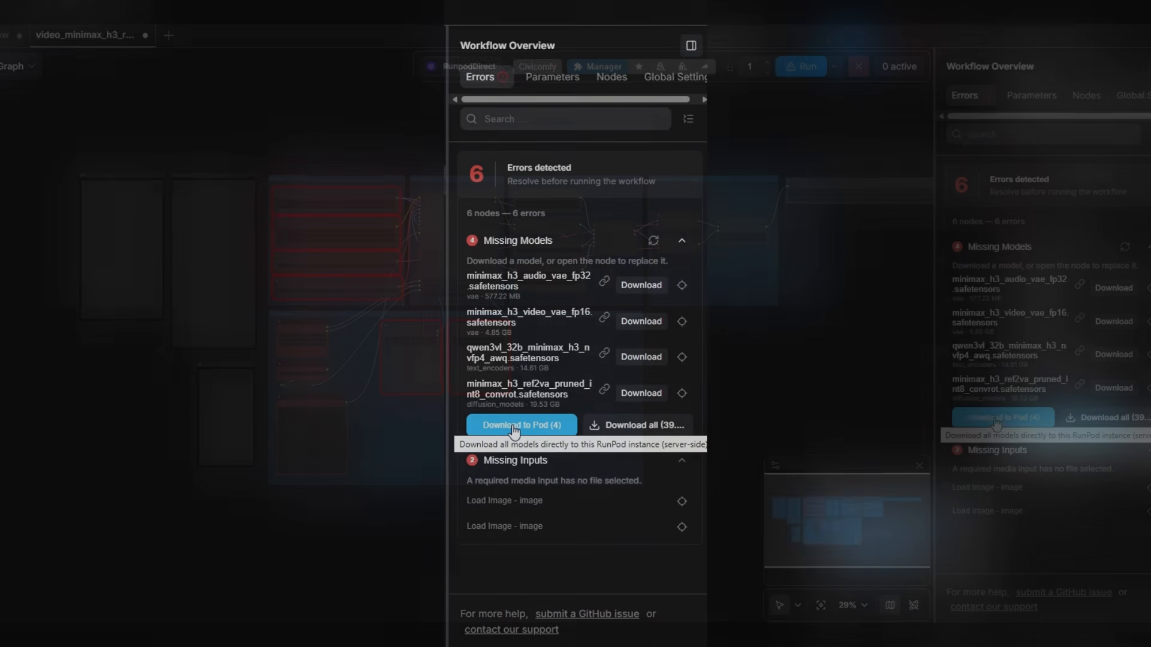
pyautogui.click(514, 425)
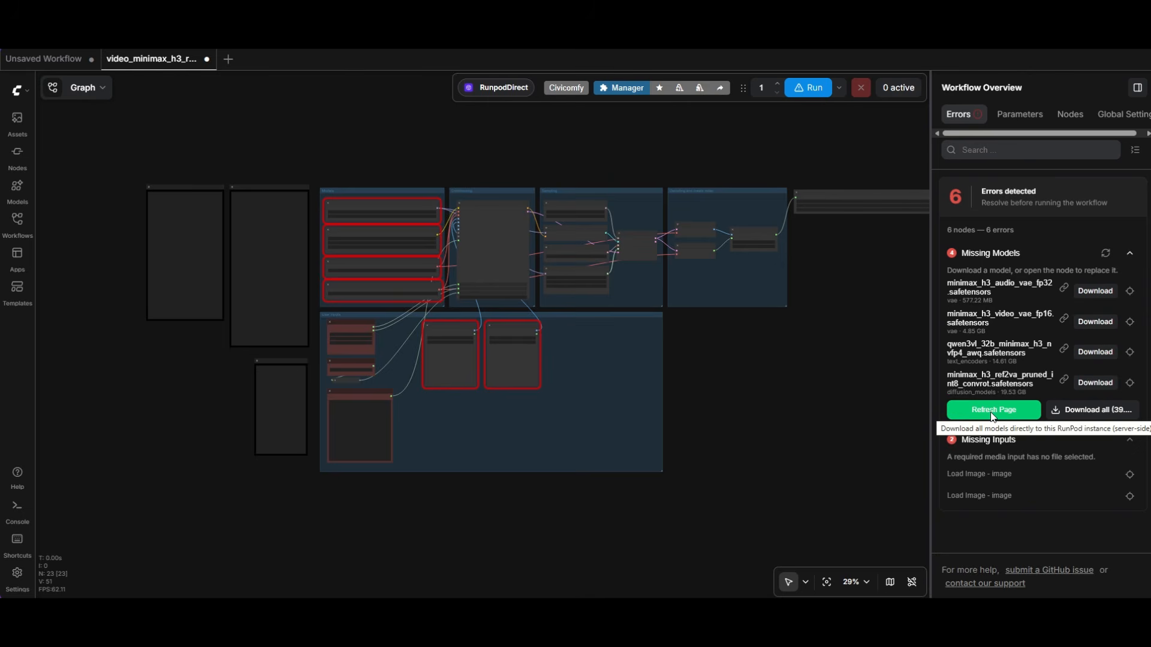
pyautogui.click(949, 407)
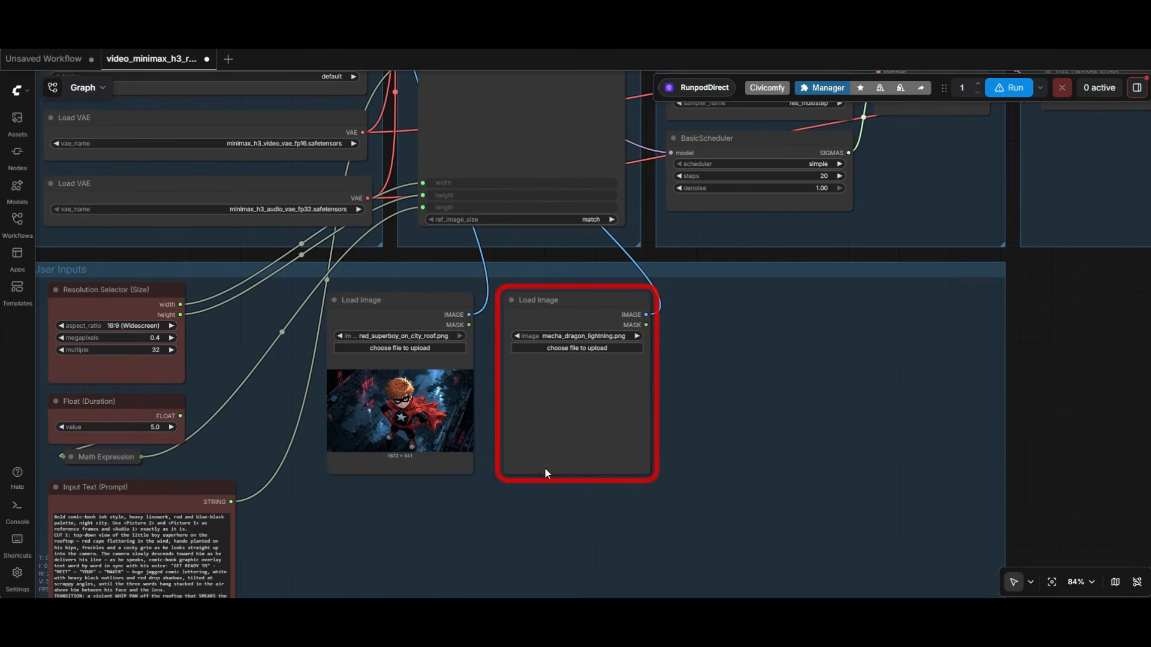
# Load mecha_dragon_lightning.png into the second Load Image node and run the workflow.
pyautogui.moveTo(545, 474); pyautogui.dragTo(531, 419)
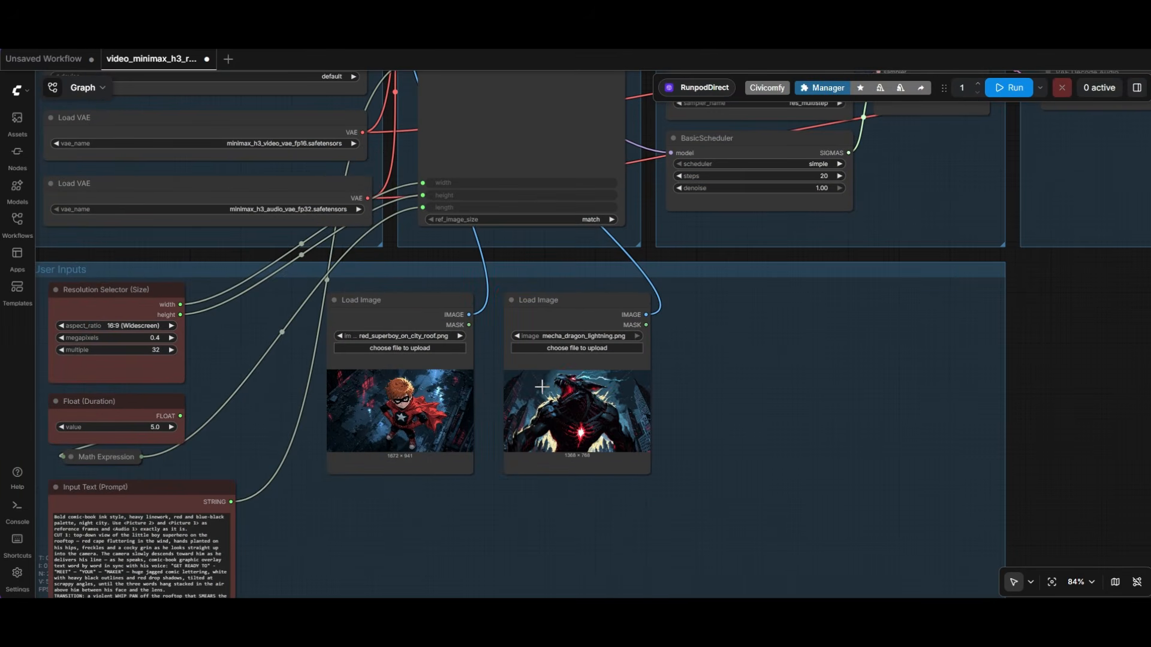
pyautogui.scroll(-3, 389, 395)
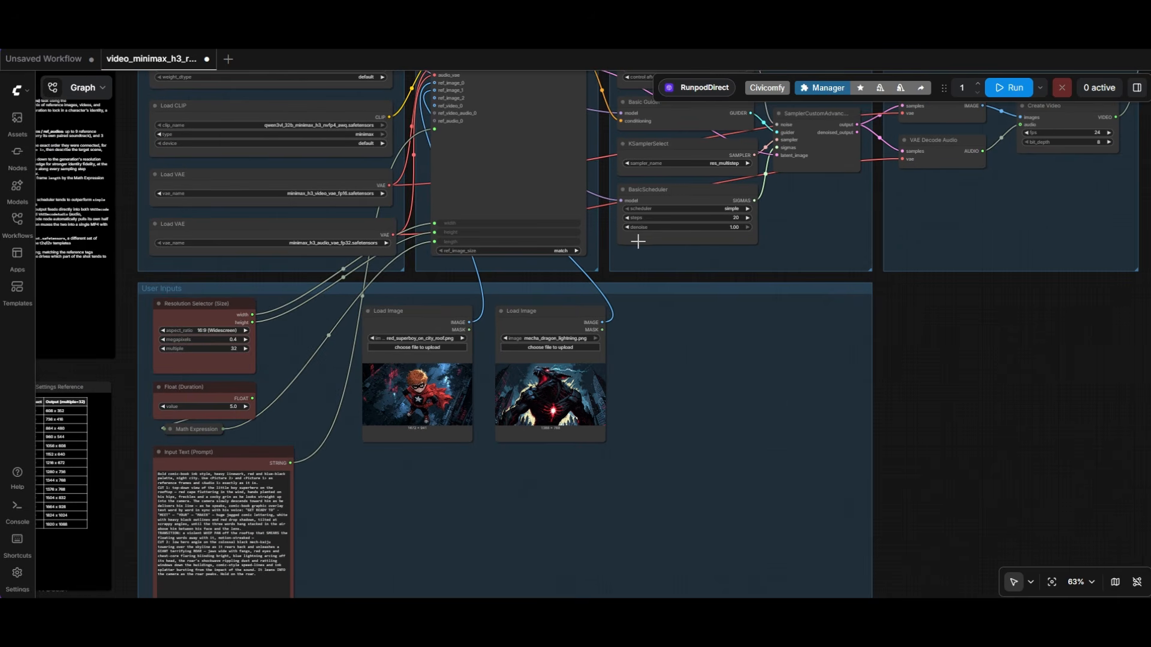
pyautogui.click(999, 88)
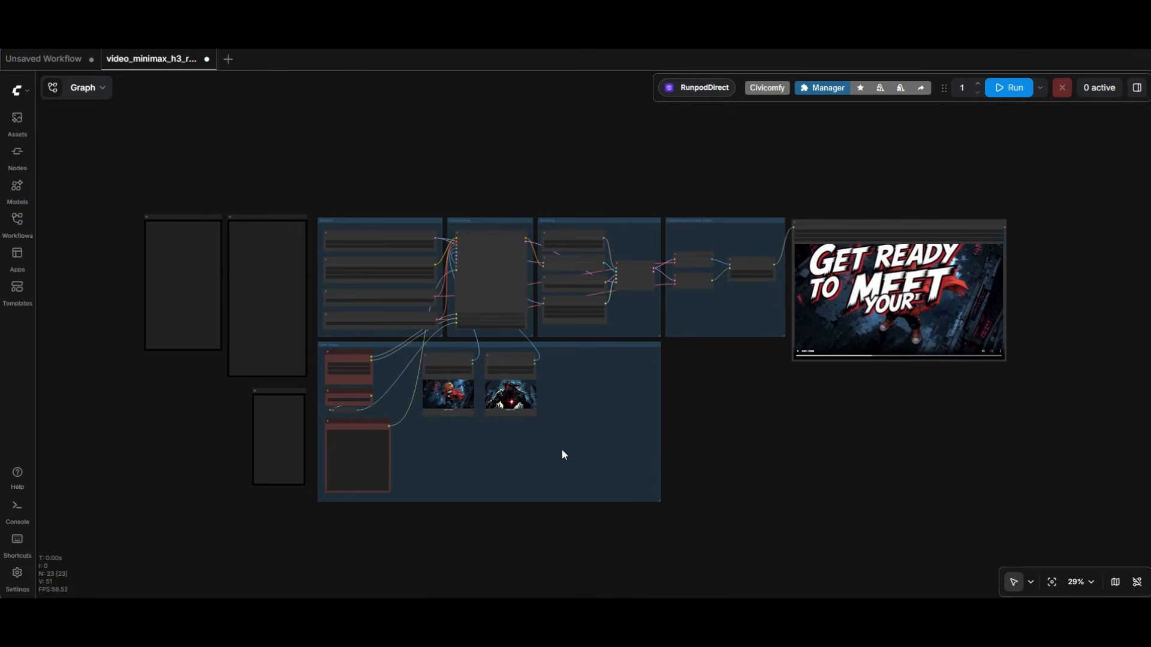
# Examine the User Inputs group's resolution, duration, math expression and prompt nodes alongside the size settings reference note.
pyautogui.scroll(-2, 488, 452)
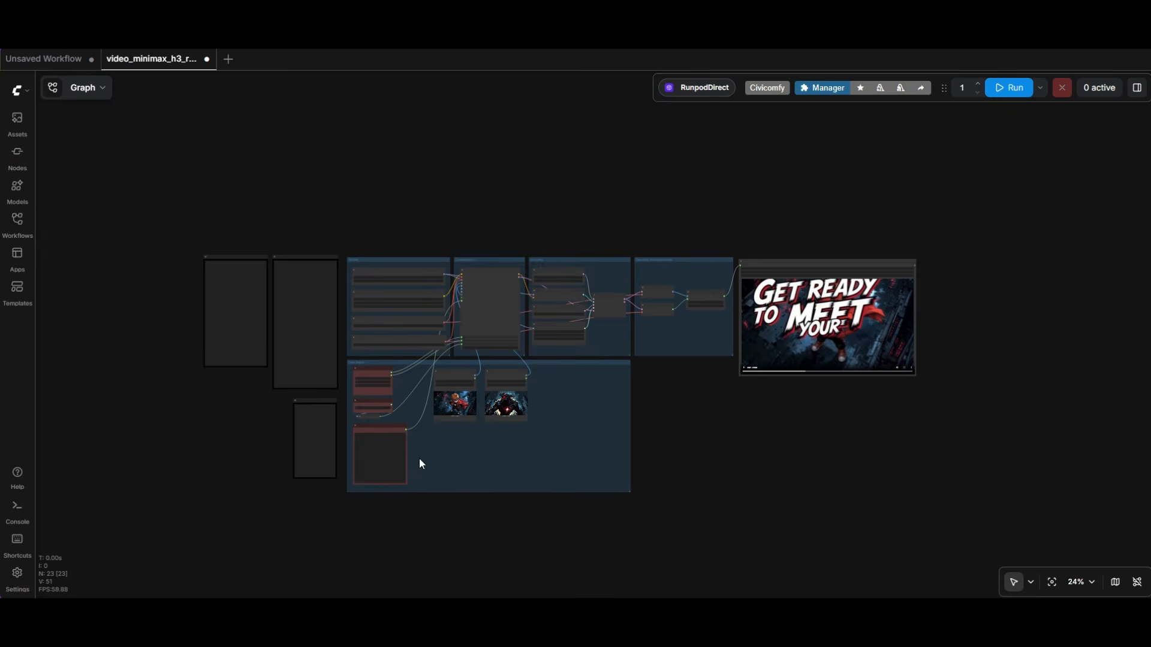
pyautogui.scroll(3, 348, 425)
pyautogui.scroll(13, 339, 405)
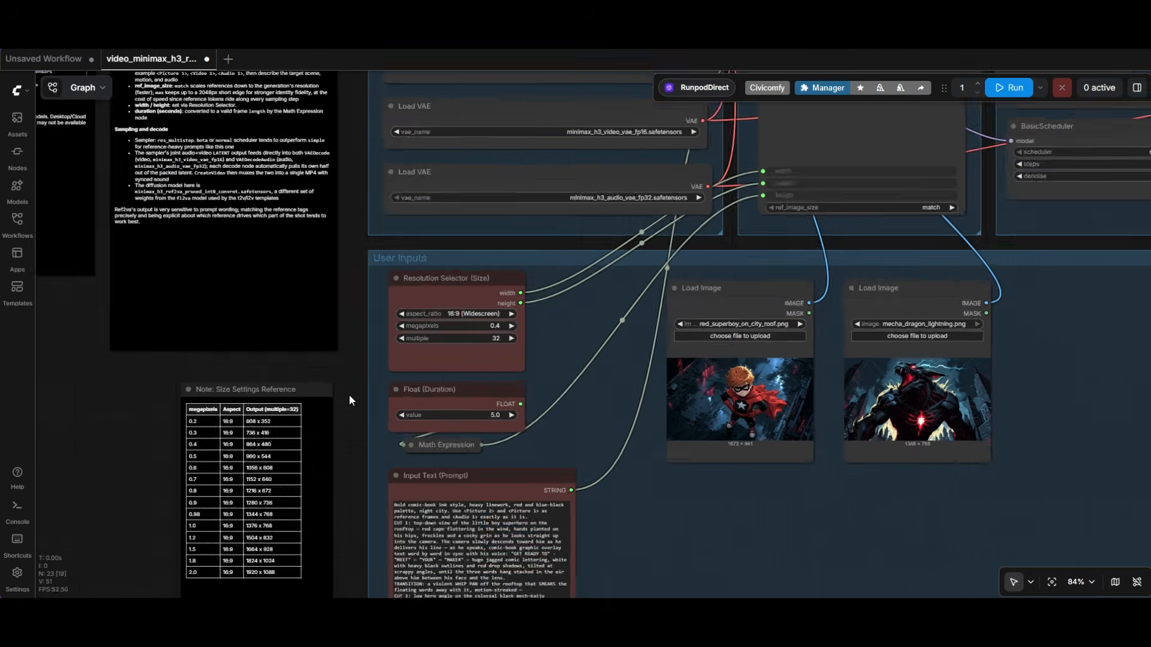
pyautogui.moveTo(351, 330); pyautogui.dragTo(279, 312)
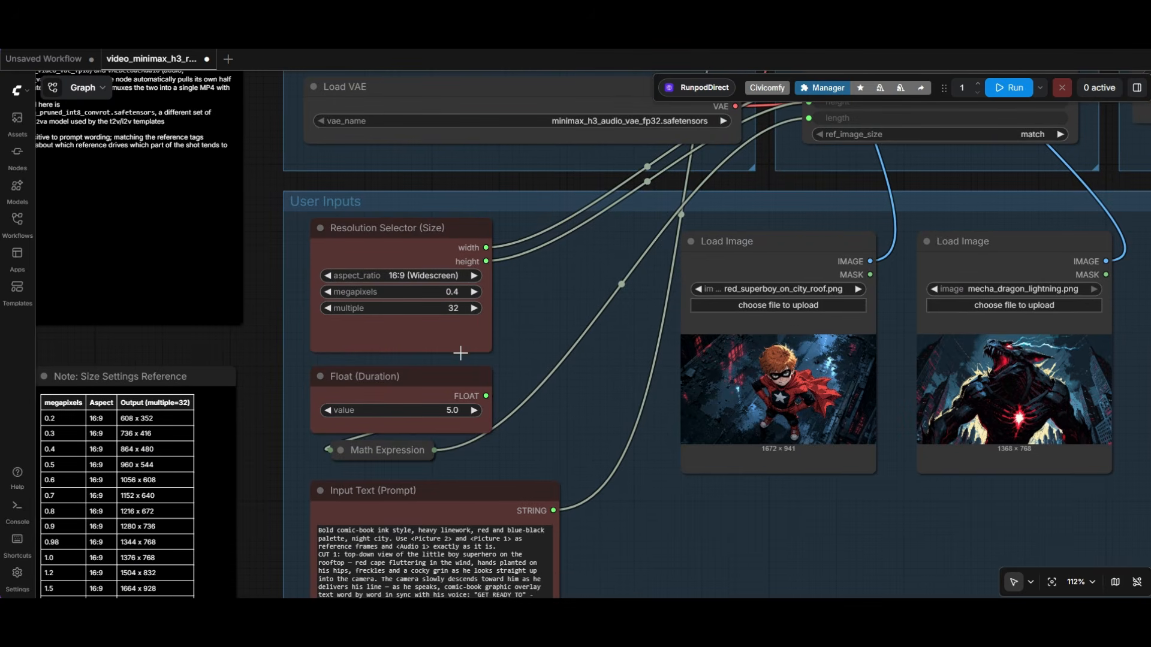
pyautogui.click(343, 450)
pyautogui.moveTo(380, 456); pyautogui.dragTo(554, 373)
pyautogui.moveTo(655, 454); pyautogui.dragTo(658, 470)
# Inspect the MiniMax H3 Reference to Video node's inputs and the reference limits and system overview in the MiniMax H3 README.
pyautogui.scroll(5, 602, 468)
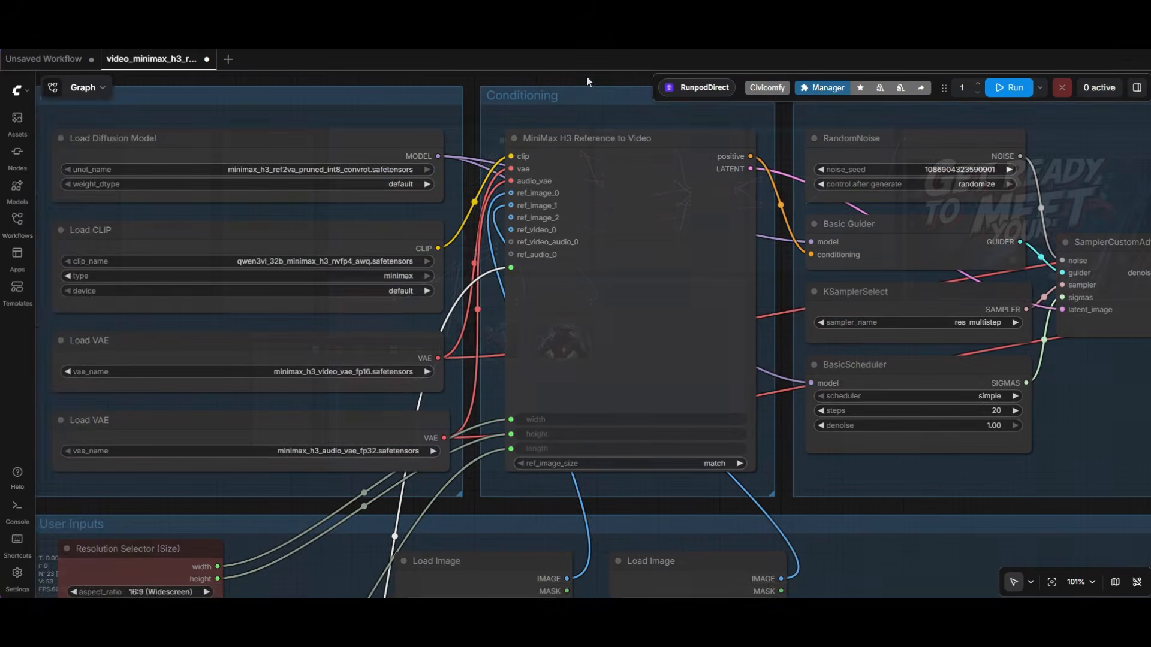
pyautogui.moveTo(586, 75); pyautogui.dragTo(530, 90)
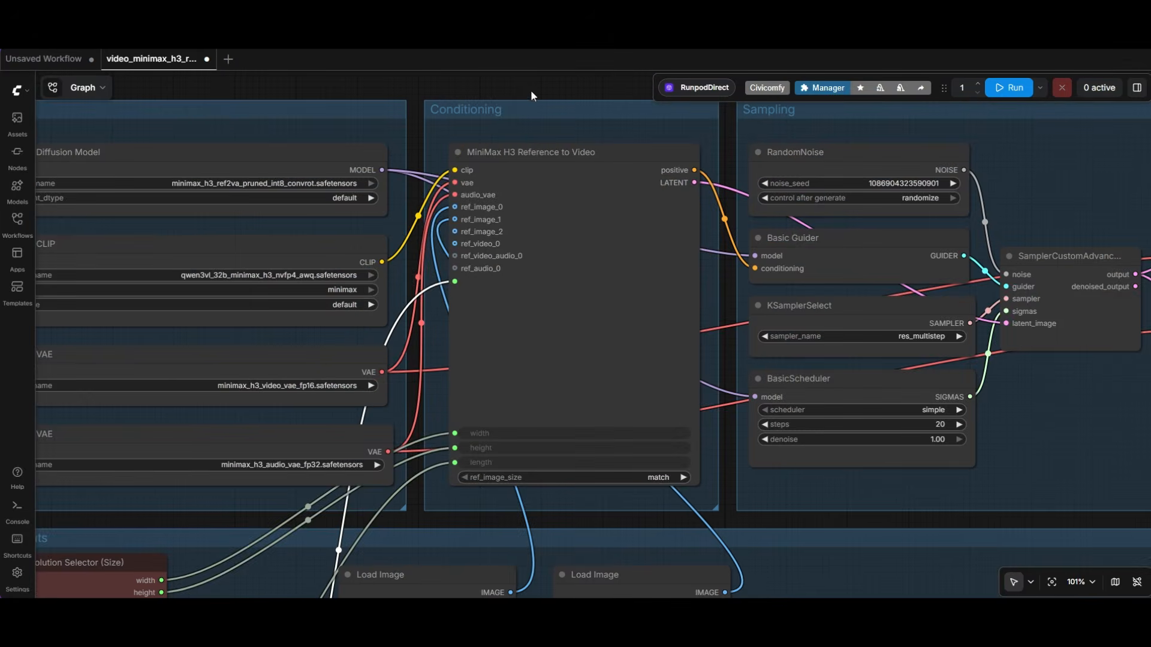
pyautogui.scroll(-2, 531, 96)
pyautogui.click(552, 144)
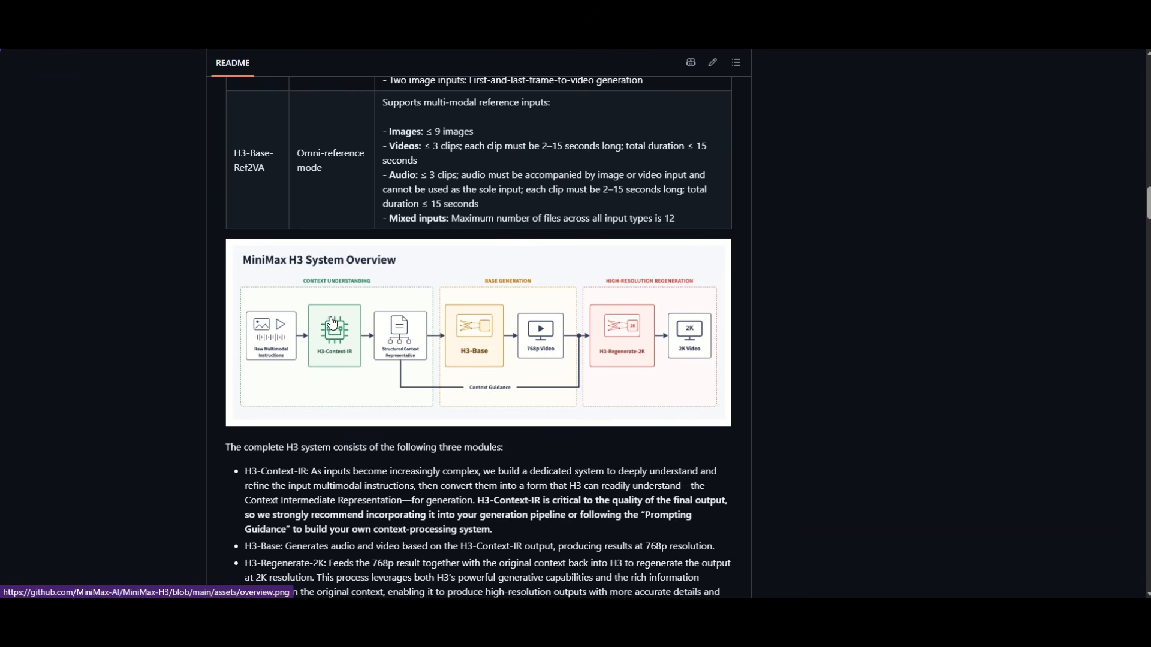
pyautogui.scroll(-15, 323, 334)
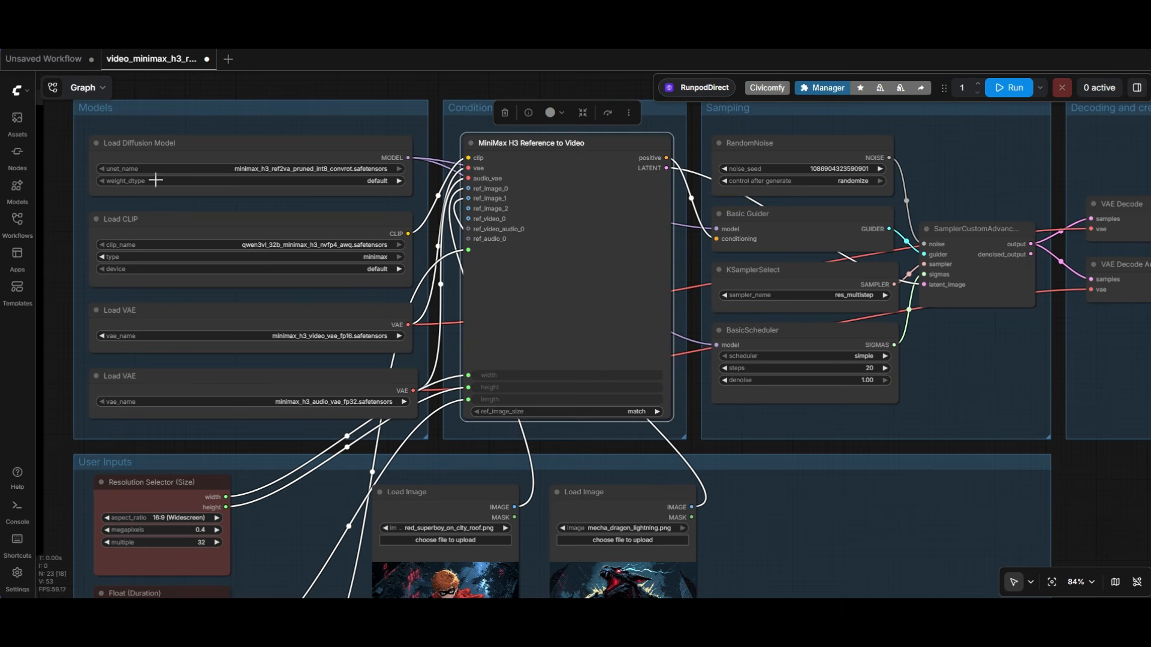
# Trace the connections of the Load Diffusion Model, Load CLIP and both Load VAE nodes through to sampling and decoding.
pyautogui.click(385, 226)
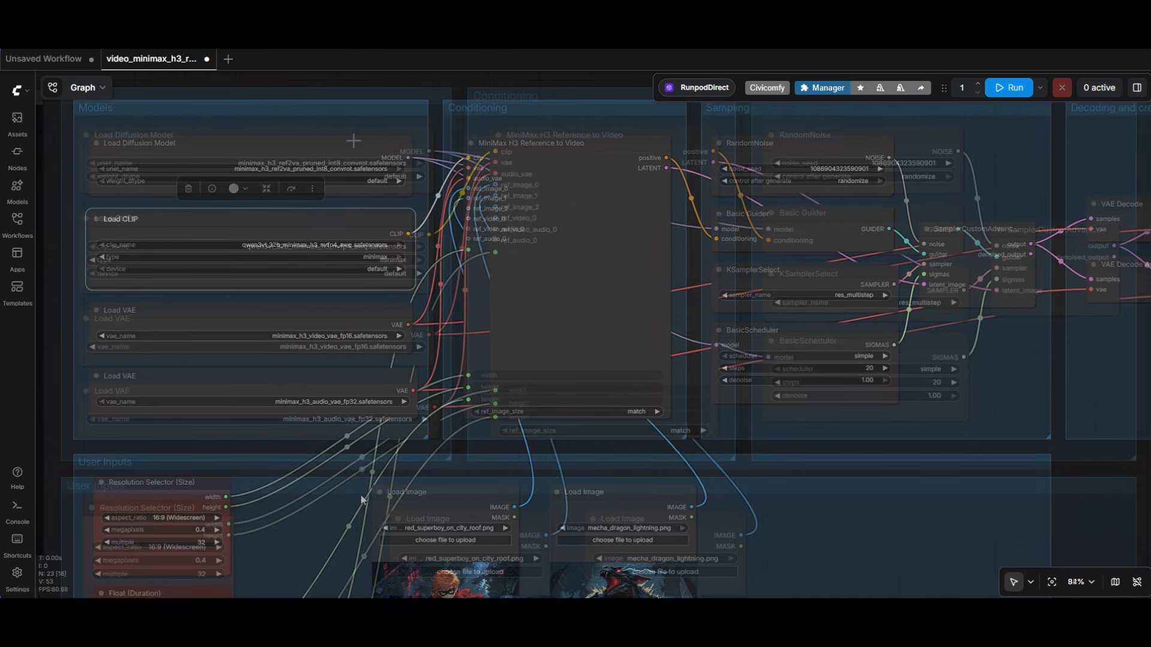
pyautogui.click(352, 140)
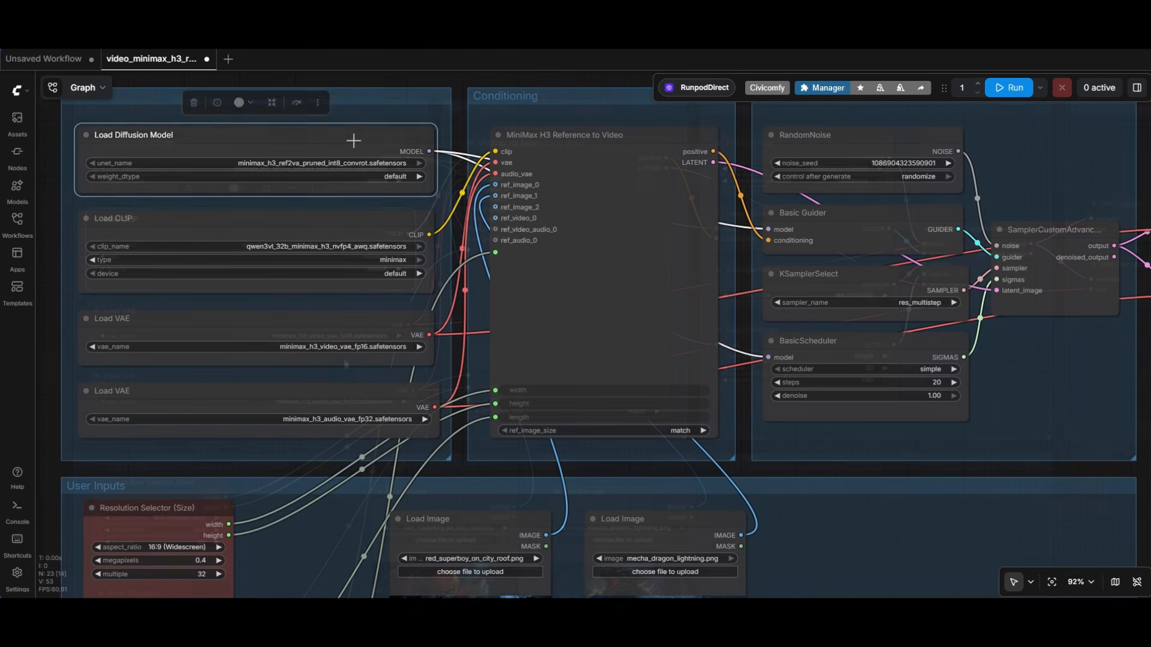
pyautogui.click(370, 226)
pyautogui.click(349, 331)
pyautogui.click(349, 391)
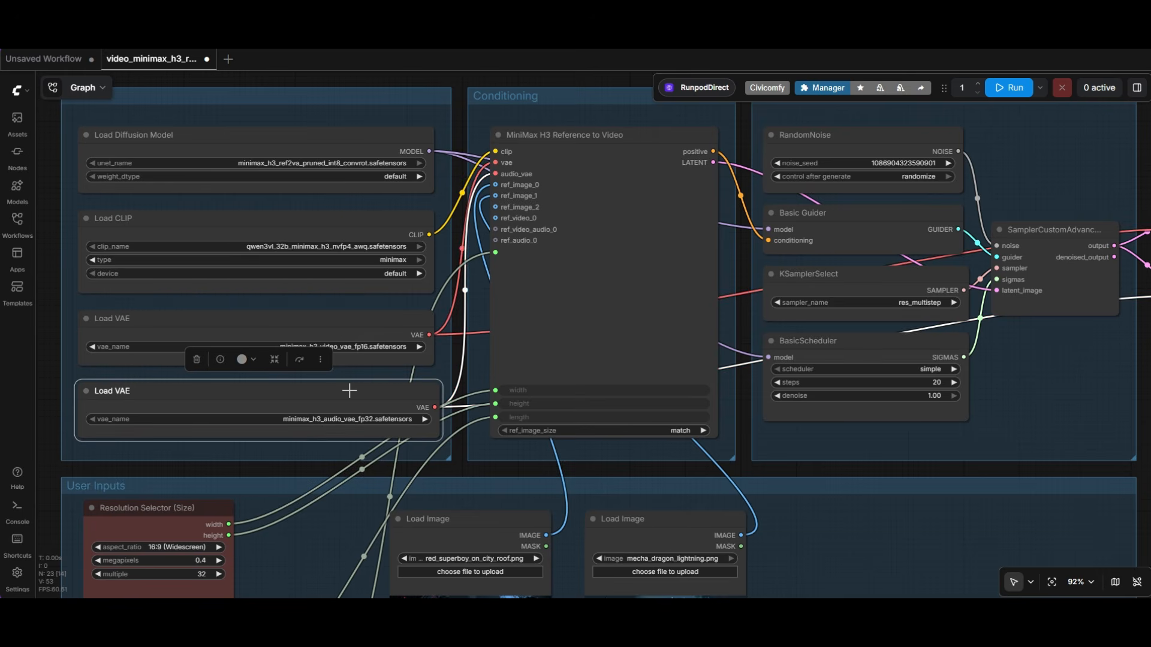
pyautogui.scroll(-6, 443, 288)
pyautogui.scroll(7, 864, 305)
pyautogui.scroll(-1, 728, 142)
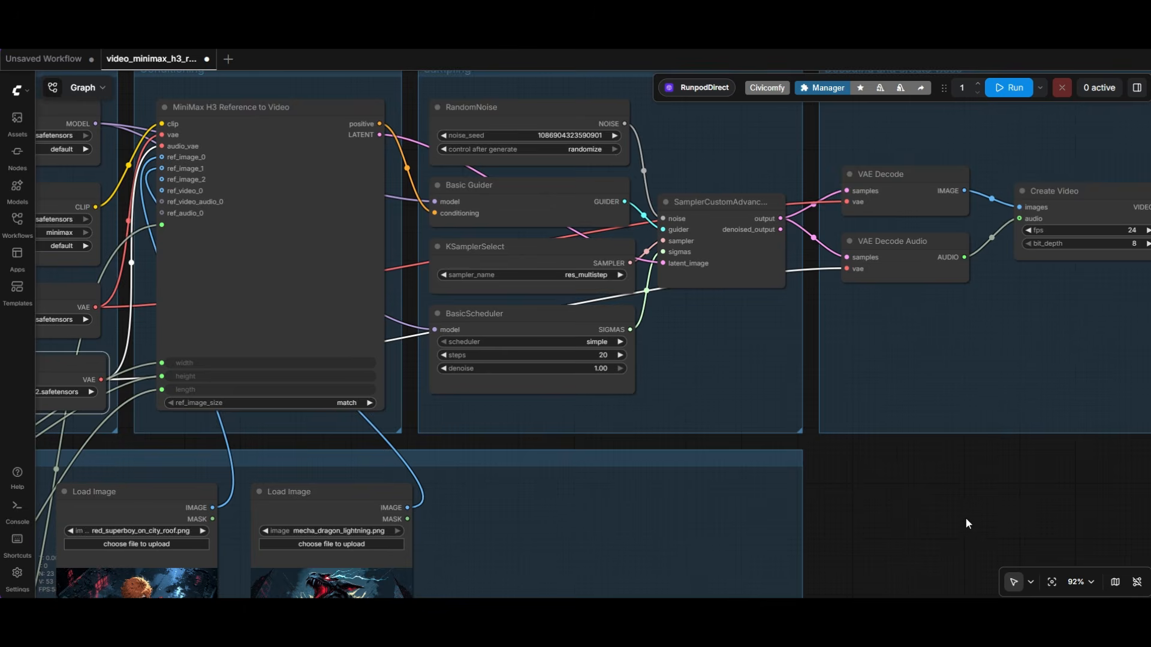
# Add a KSampler node below SamplerCustomAdvanced with the res_multistep sampler and a CFG of 1.
pyautogui.scroll(-1, 927, 493)
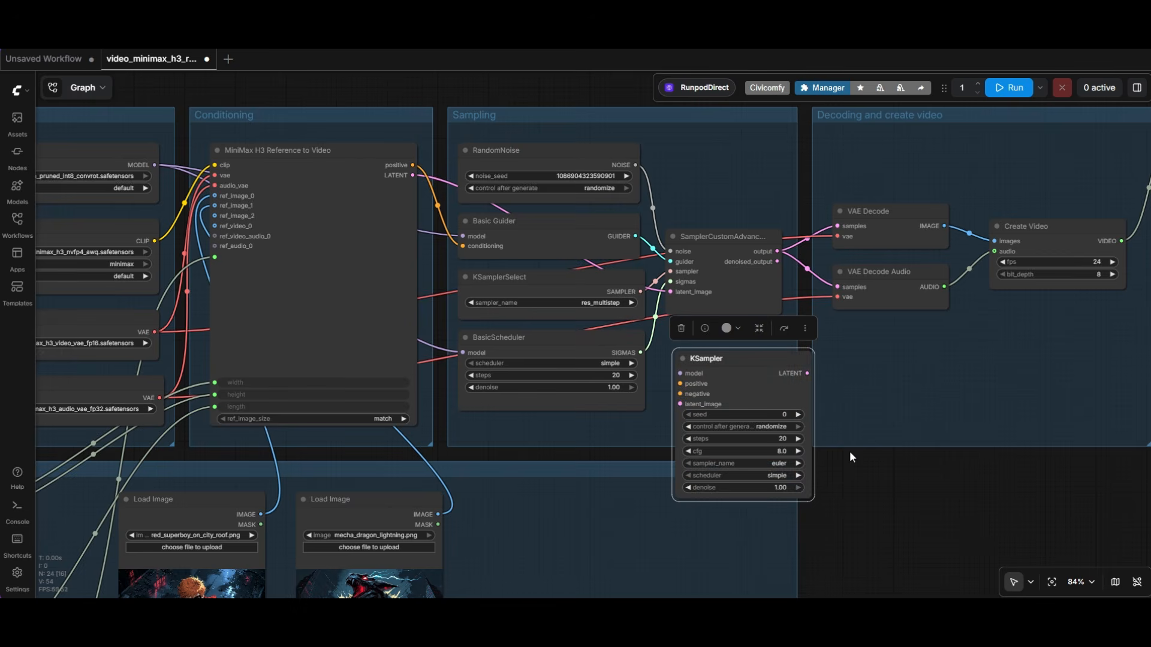
pyautogui.scroll(1, 851, 457)
pyautogui.moveTo(738, 353); pyautogui.dragTo(725, 355)
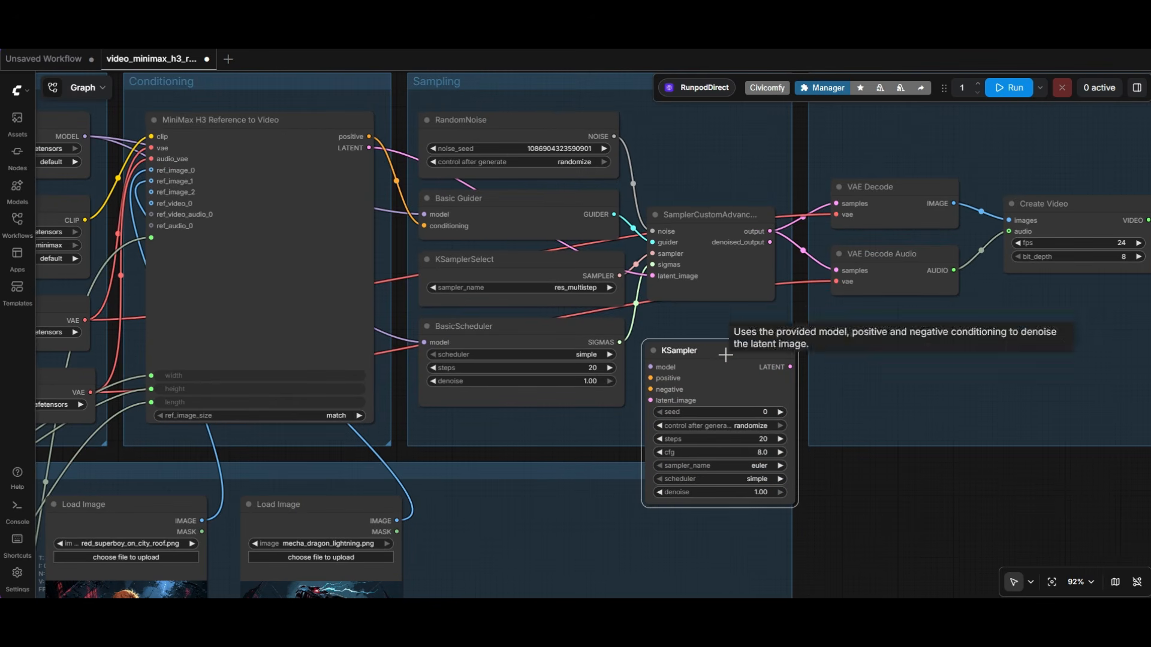
pyautogui.click(759, 465)
pyautogui.scroll(-1, 806, 382)
pyautogui.scroll(-1, 807, 382)
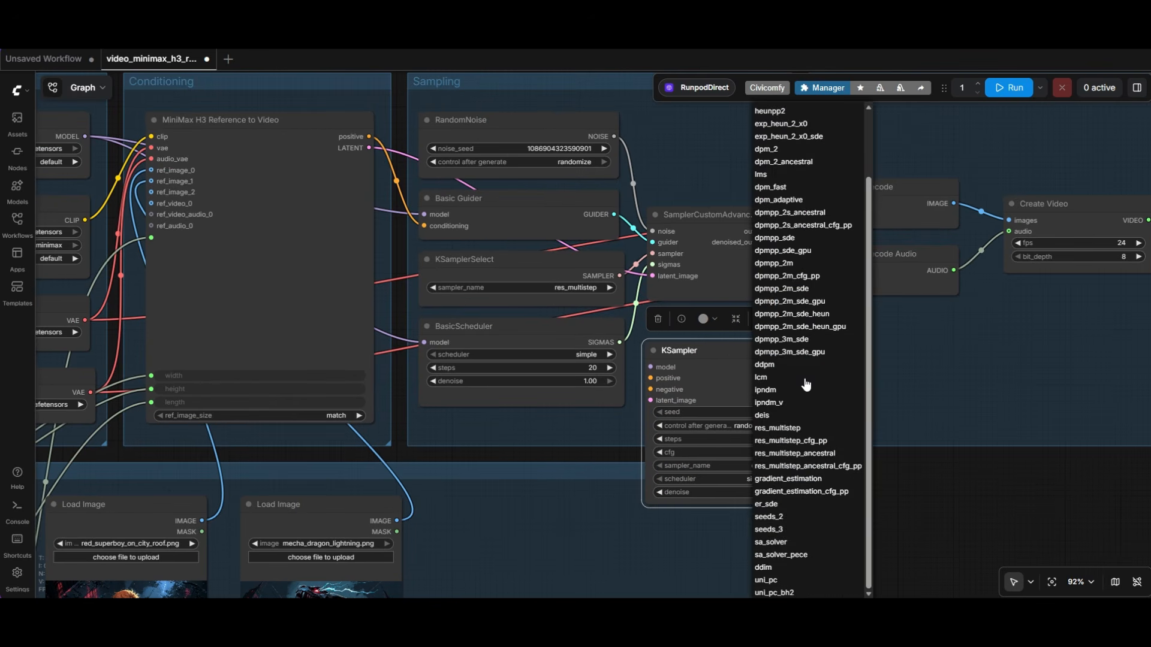
pyautogui.click(792, 426)
pyautogui.scroll(1, 756, 462)
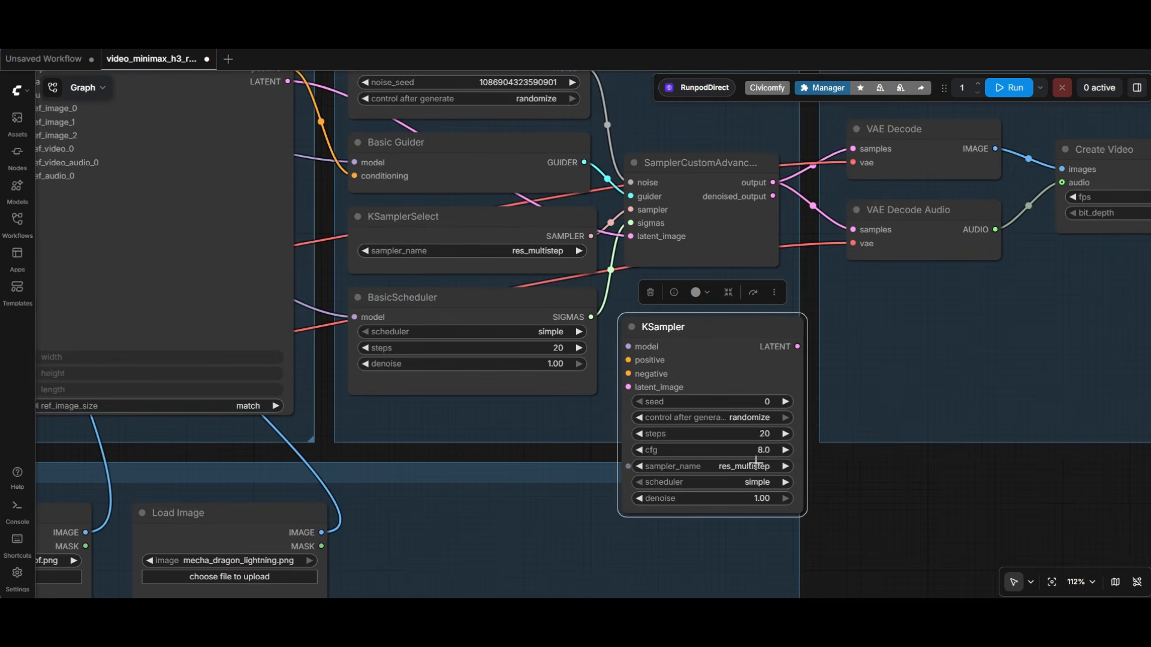
pyautogui.click(761, 451)
pyautogui.write('1')
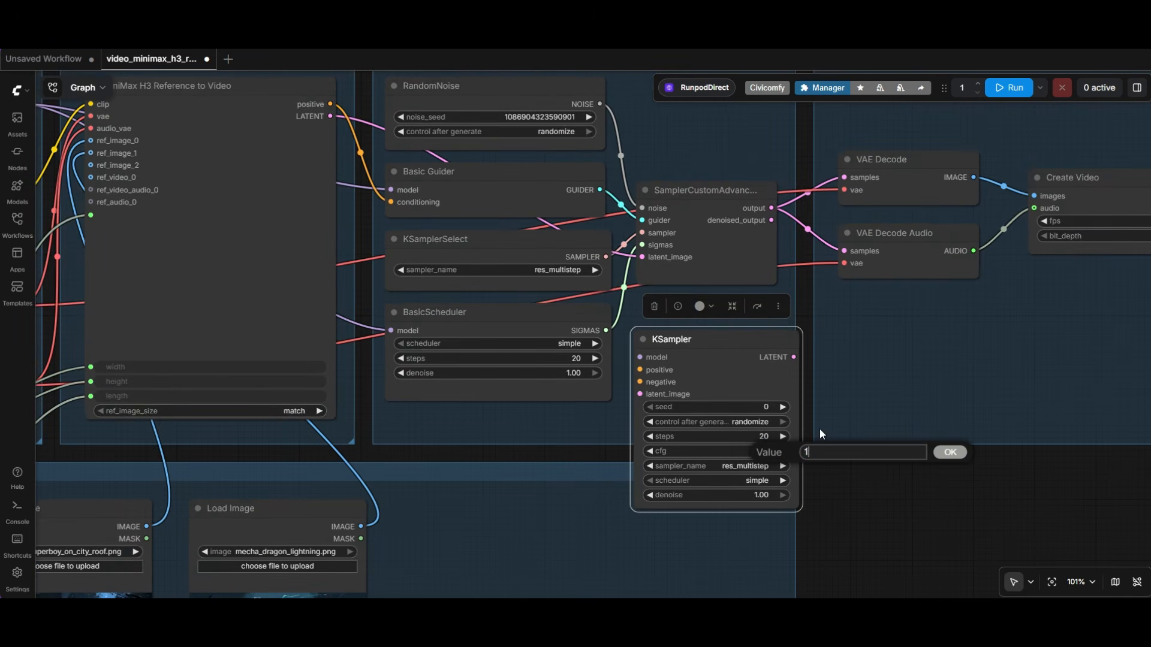
pyautogui.press('Return')
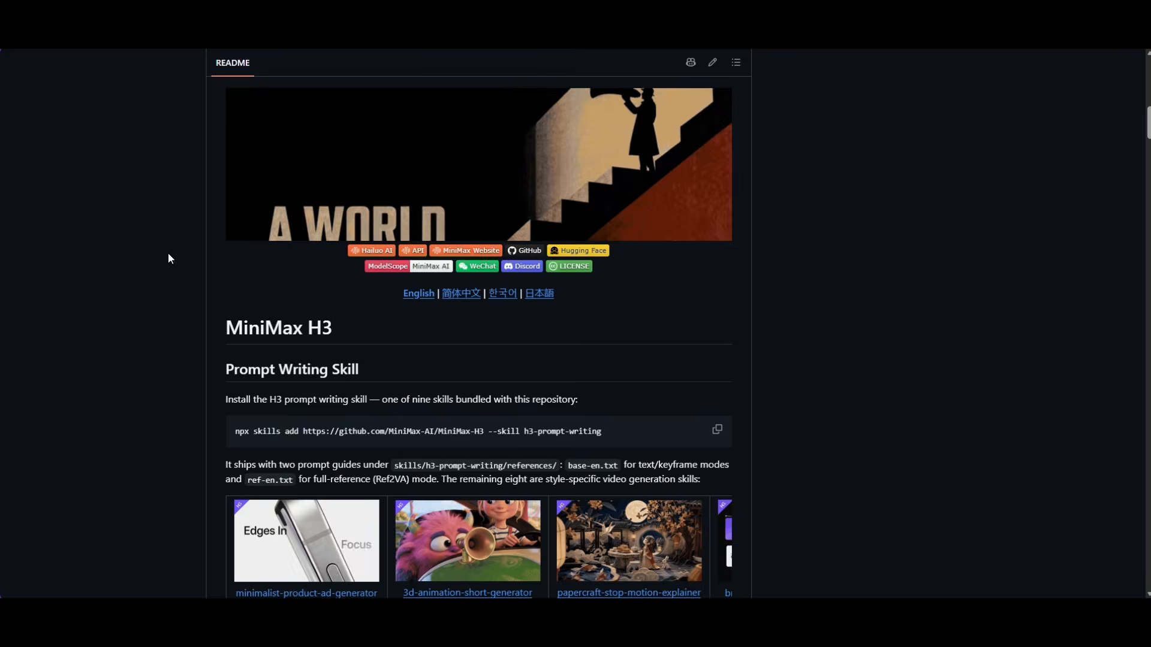
# Switch to the MiniMax H3 GitHub README and find the Prompt Writing Skill section.
pyautogui.scroll(-3, 167, 253)
pyautogui.scroll(-1, 168, 253)
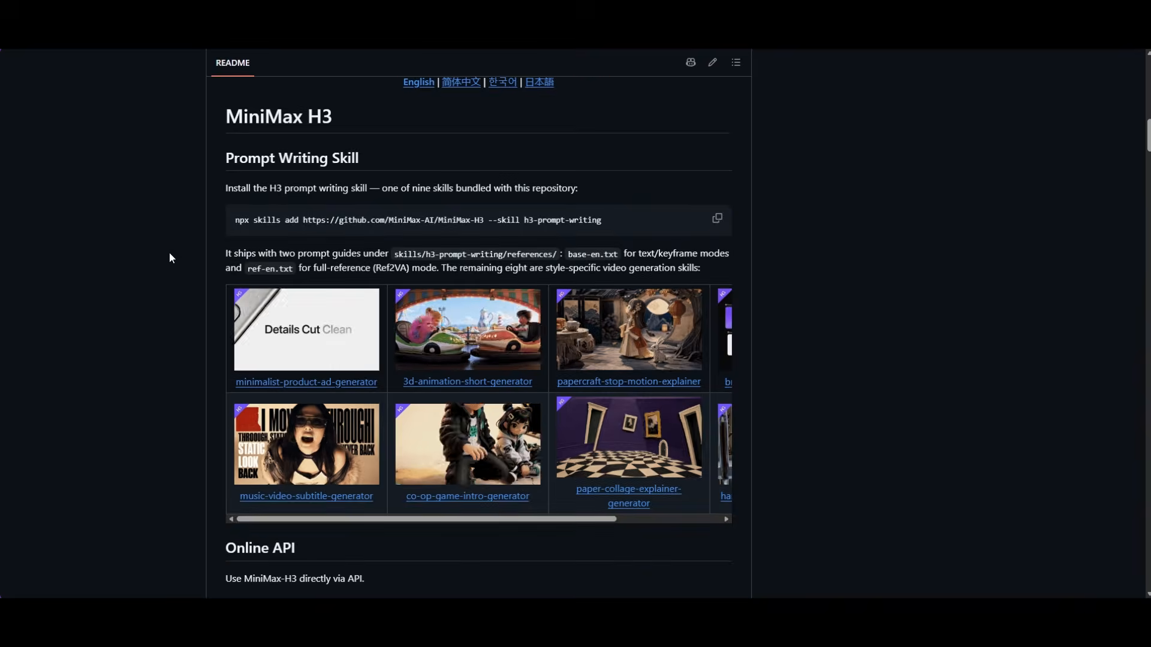
pyautogui.moveTo(235, 158); pyautogui.dragTo(354, 163)
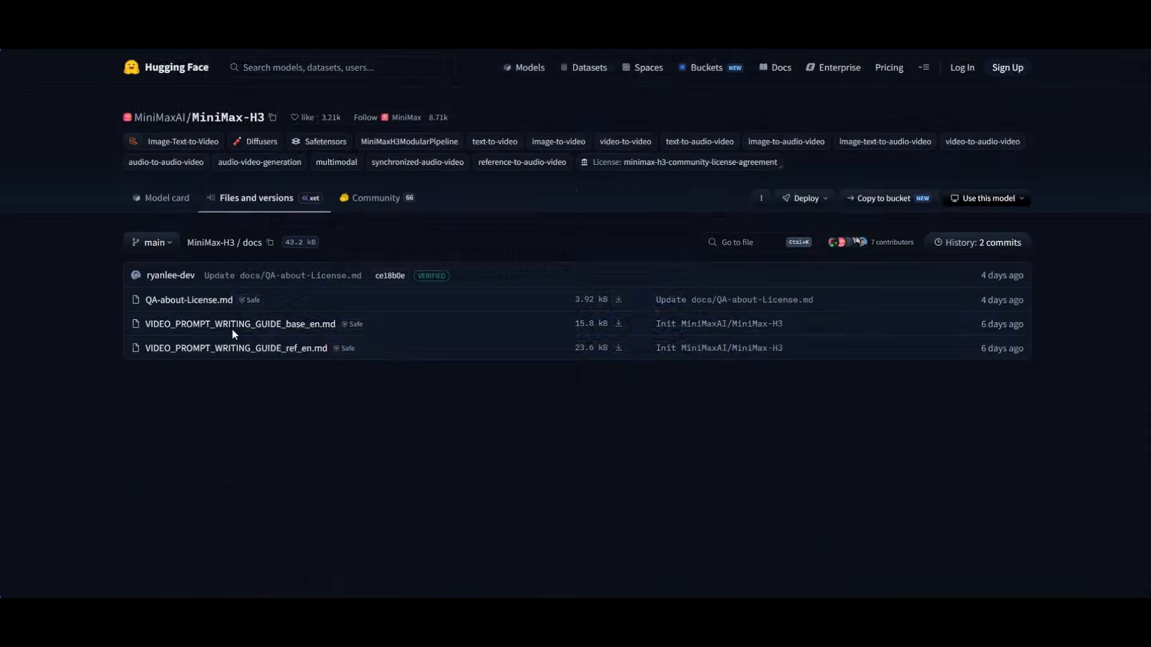
# Open VIDEO_PROMPT_WRITING_GUIDE_ref_en.md in the MiniMax-H3 docs on Hugging Face and read the full-reference prompt format.
pyautogui.click(309, 358)
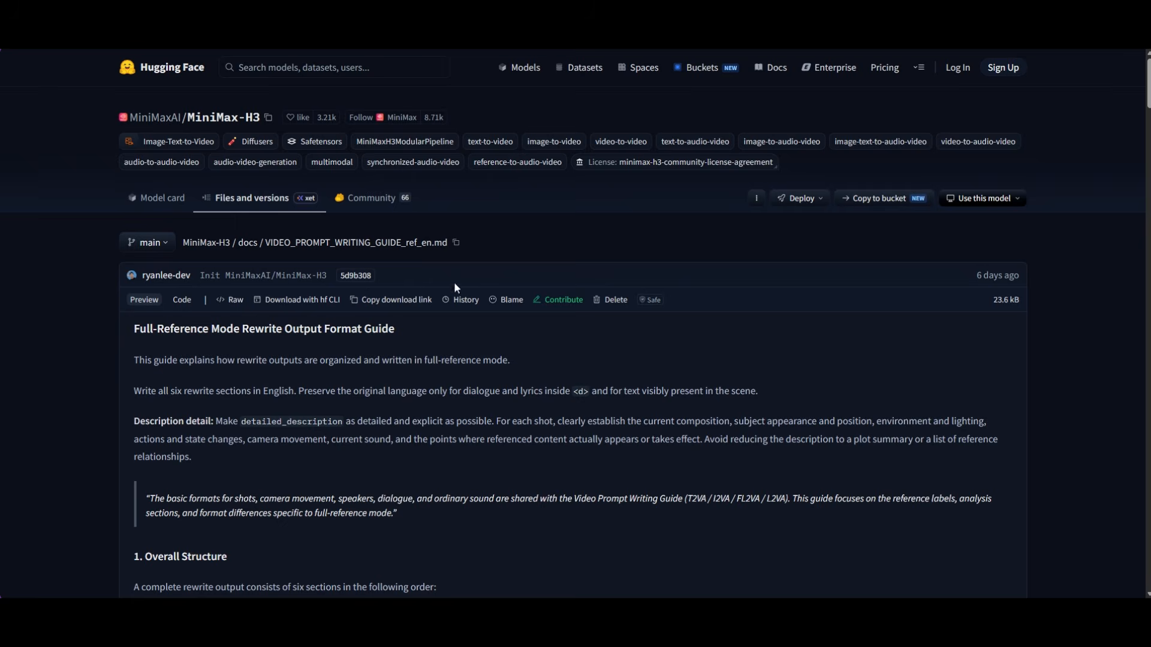
pyautogui.scroll(-2, 81, 304)
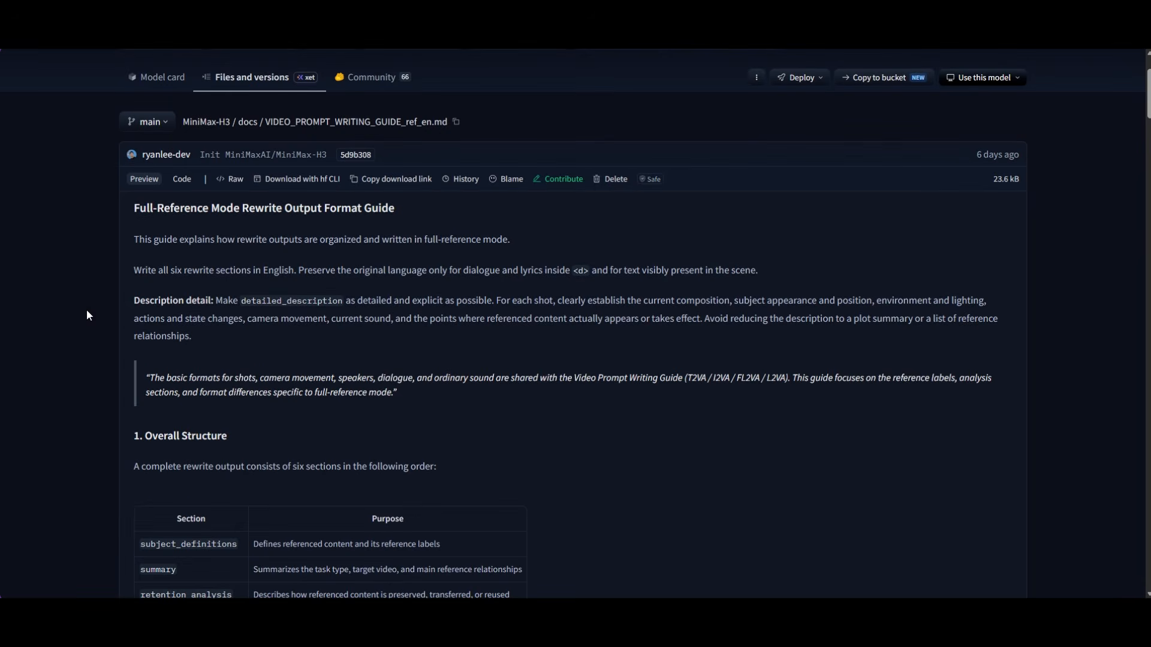
pyautogui.scroll(-4, 126, 283)
pyautogui.hotkey('alt', 'Left')
# Return to the README and review the prompt writing skill's install command and the bundled style-specific generator skills.
pyautogui.scroll(-3, 168, 248)
pyautogui.scroll(-4, 168, 257)
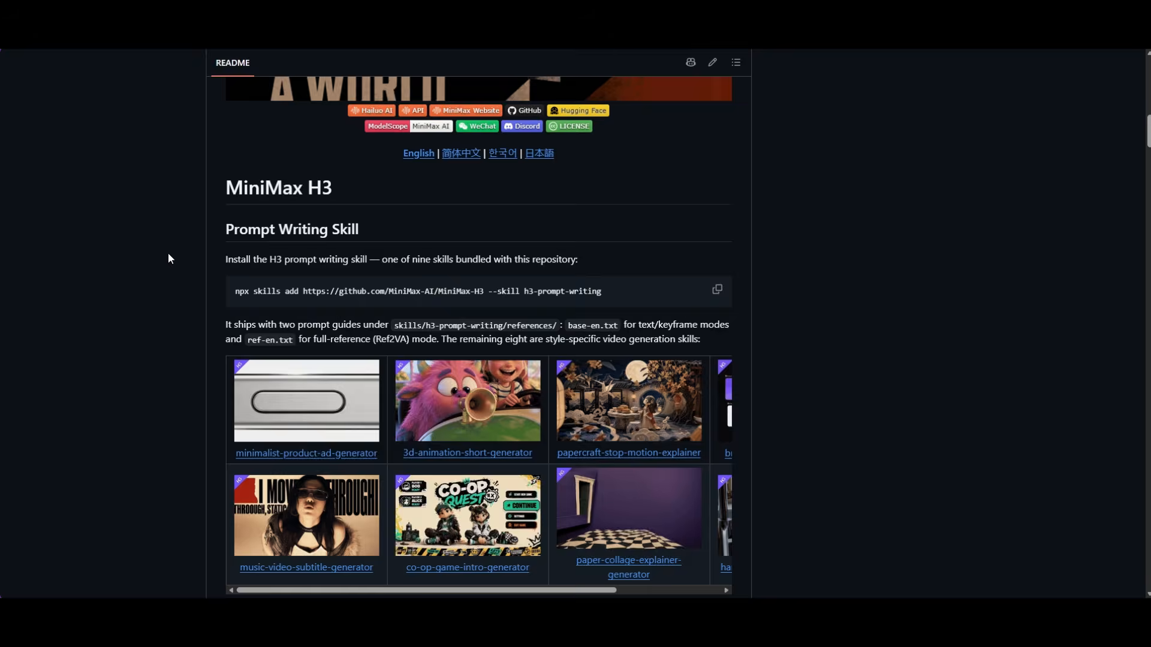
pyautogui.moveTo(231, 161); pyautogui.dragTo(358, 159)
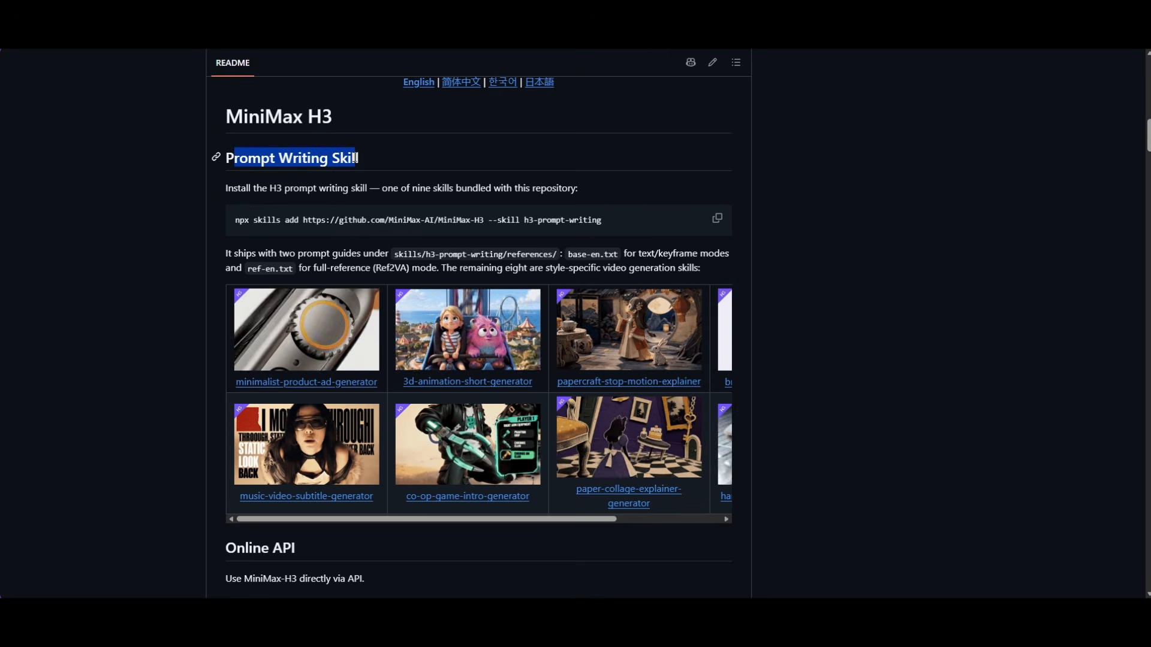
pyautogui.click(199, 196)
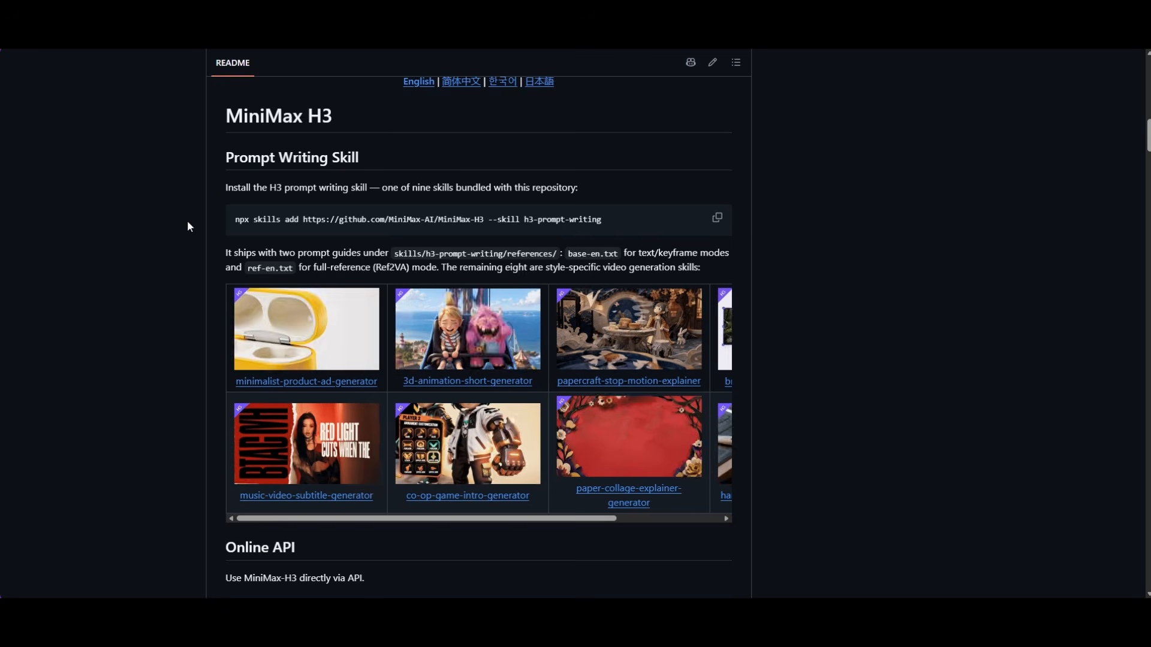
pyautogui.scroll(-4, 187, 226)
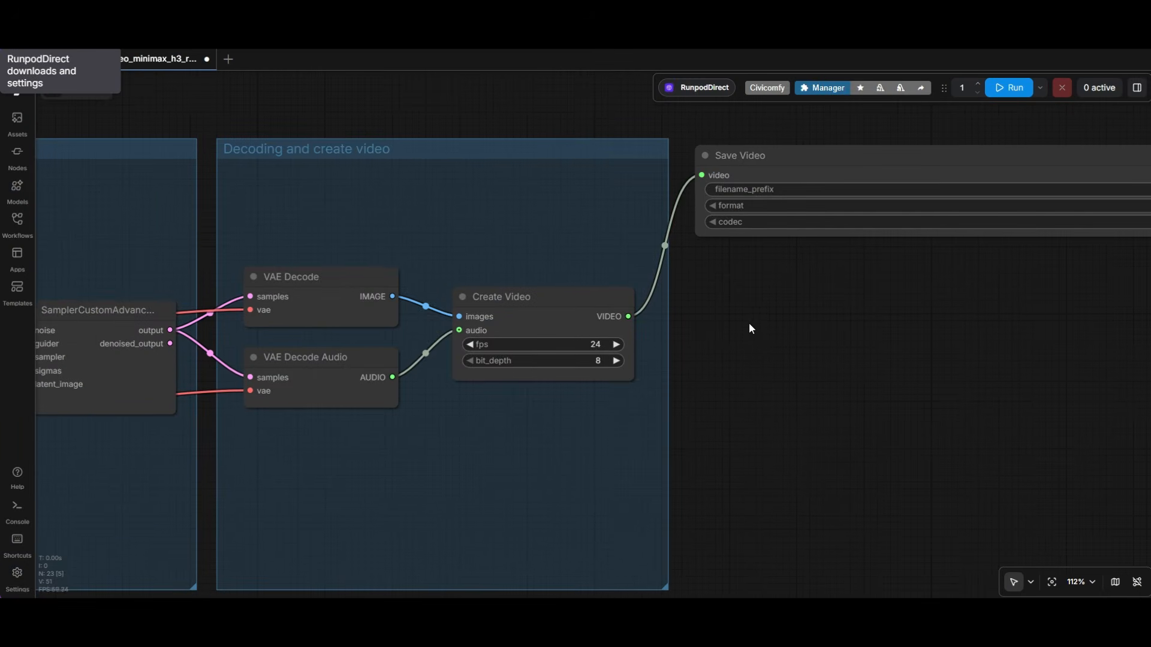
# Switch back to the ComfyUI workflow and review the prompt and both reference images in the User Inputs group.
pyautogui.scroll(-10, 750, 328)
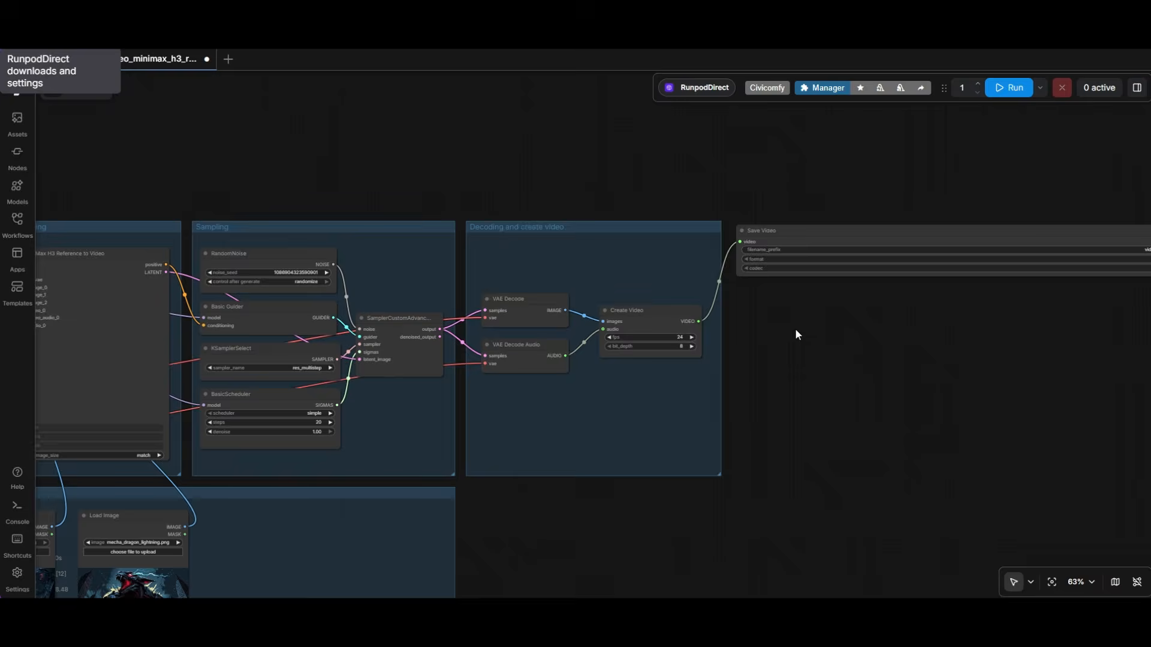
pyautogui.moveTo(719, 462); pyautogui.dragTo(804, 385)
pyautogui.scroll(5, 611, 423)
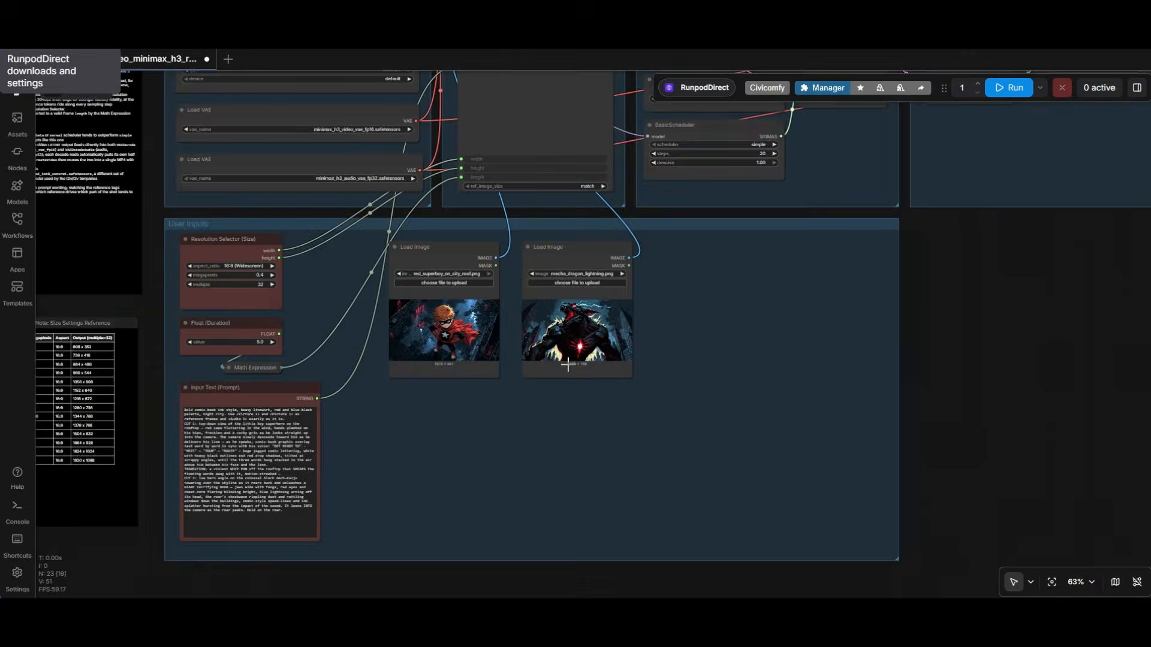
pyautogui.moveTo(445, 448); pyautogui.dragTo(538, 373)
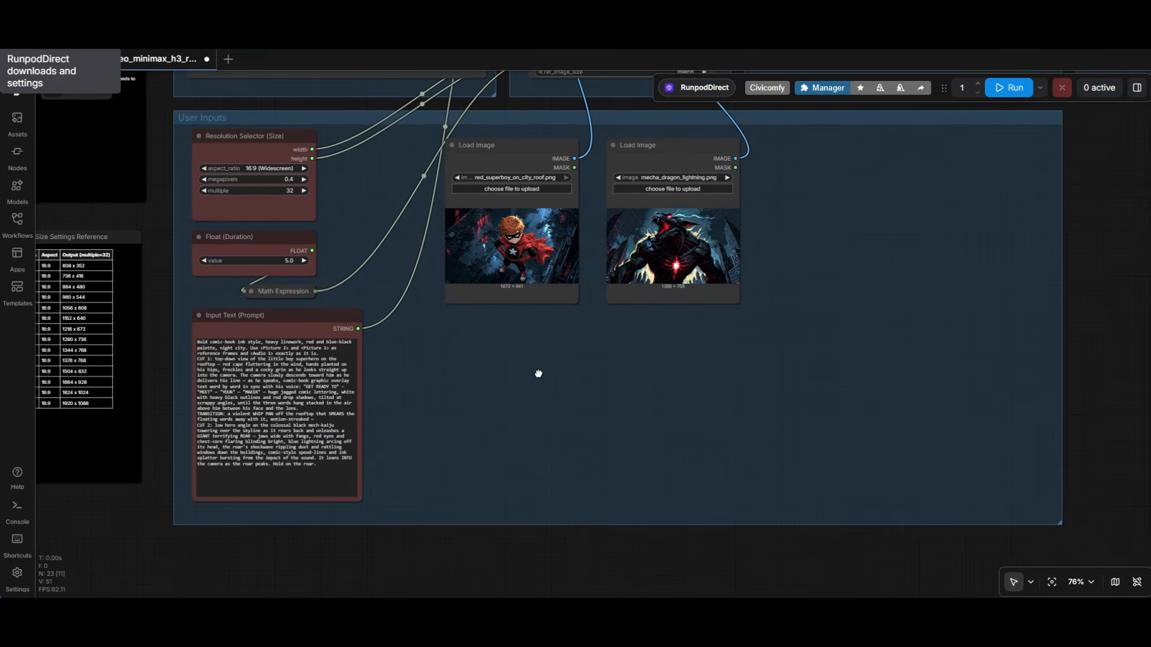
# Open the Krea-2 Turbo int8 image style reference workflow from the image templates.
pyautogui.click(18, 289)
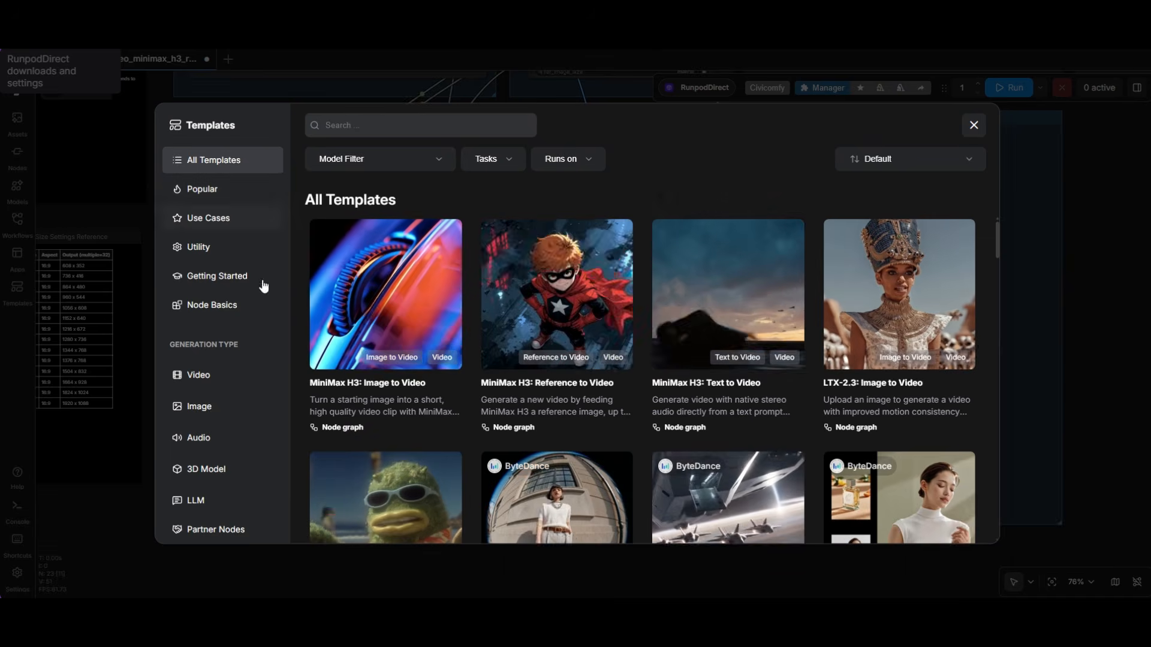
pyautogui.click(204, 407)
pyautogui.scroll(-2, 527, 293)
pyautogui.click(667, 414)
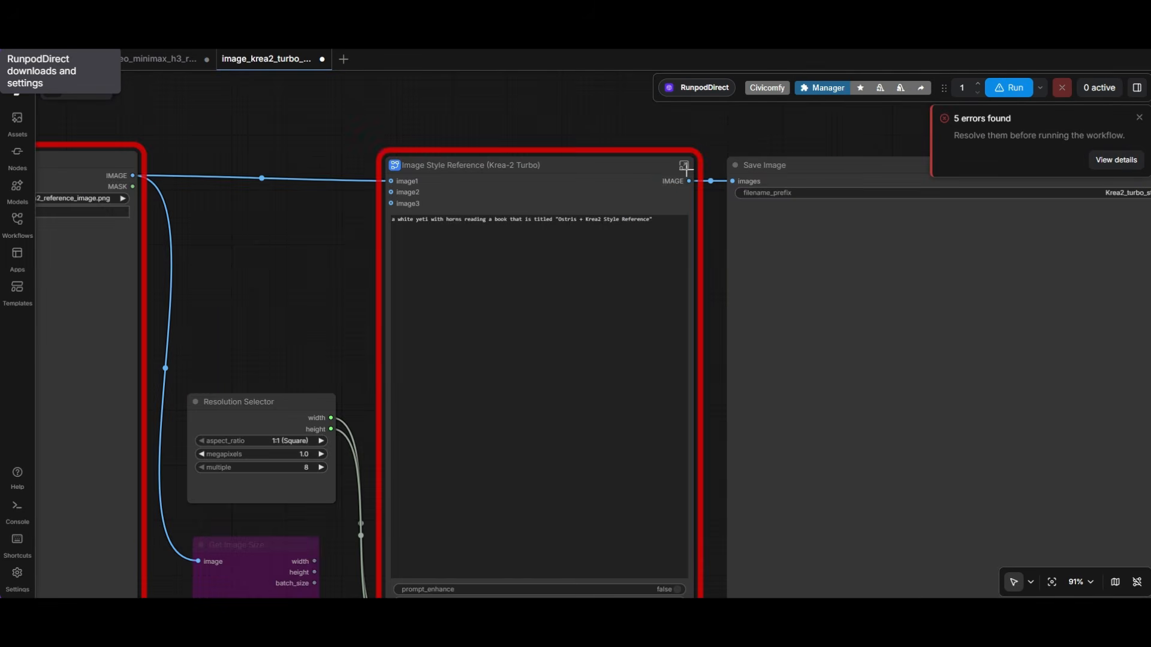
# Enter the Image Style Reference (Krea-2 Turbo) subgraph and examine how the Prompt Enhancement group's system prompt, Generate Text and Concatenate Text nodes are connected.
pyautogui.click(684, 166)
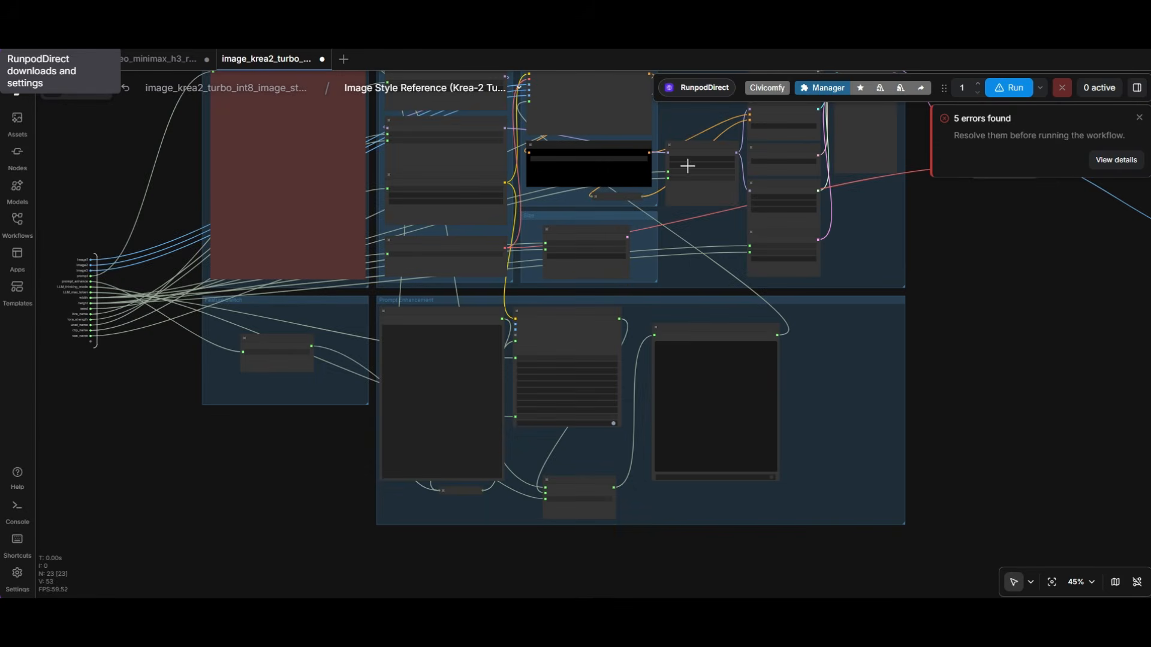
pyautogui.scroll(7, 530, 287)
pyautogui.moveTo(236, 528); pyautogui.dragTo(185, 438)
pyautogui.scroll(2, 197, 343)
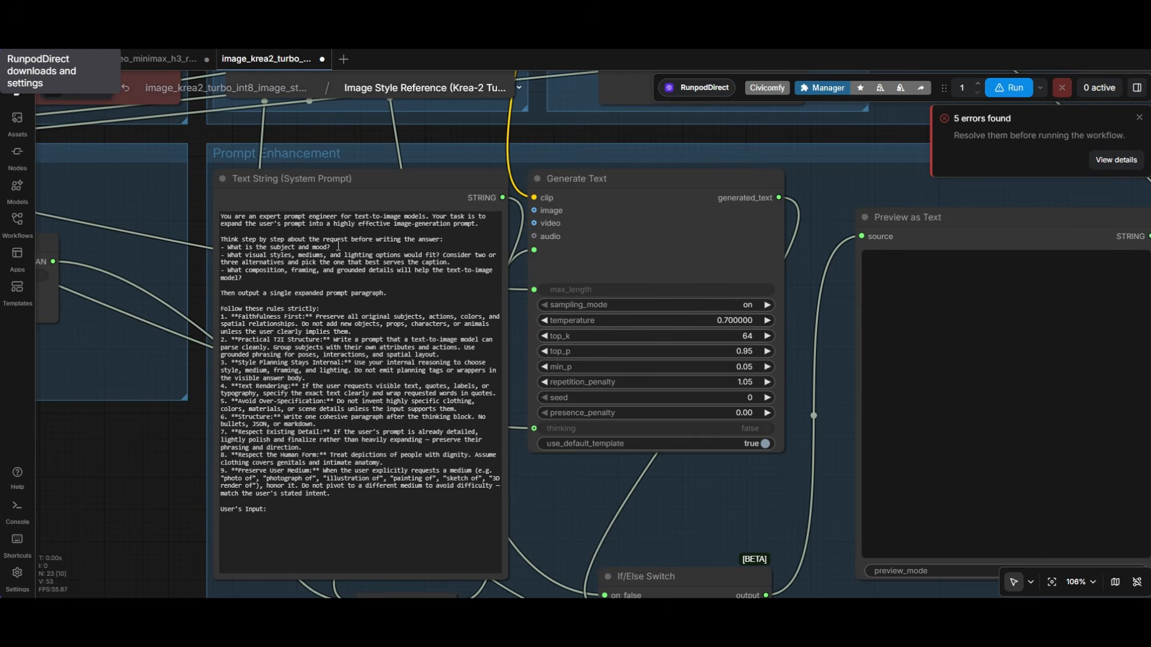
pyautogui.click(624, 196)
pyautogui.scroll(-3, 336, 572)
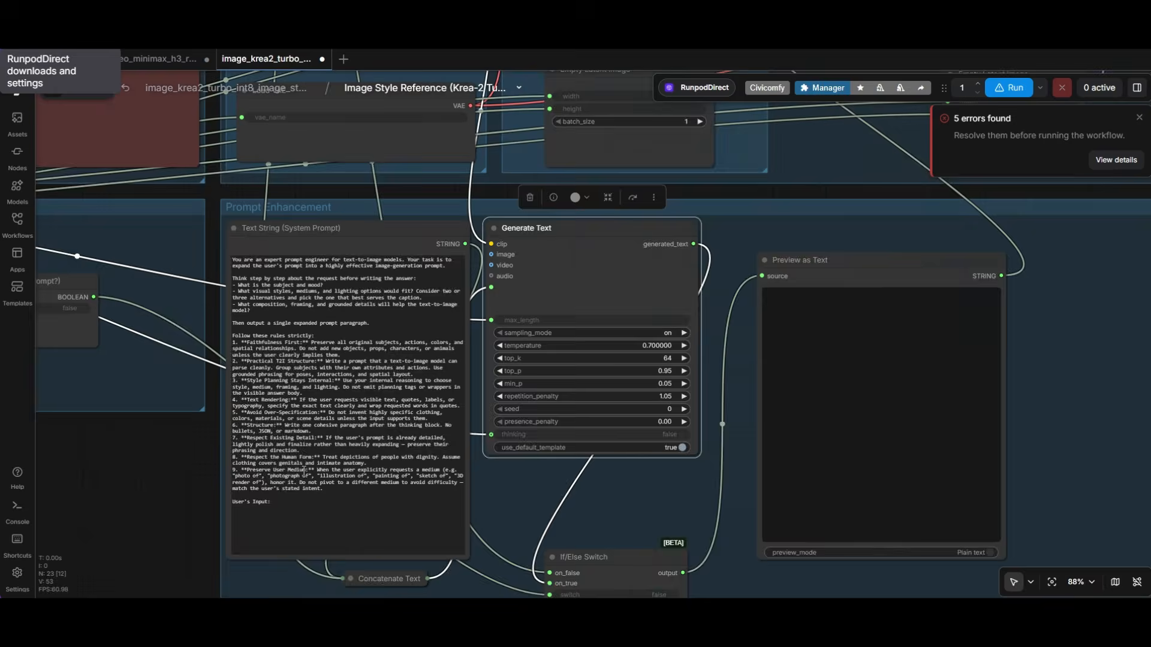
pyautogui.scroll(1, 333, 557)
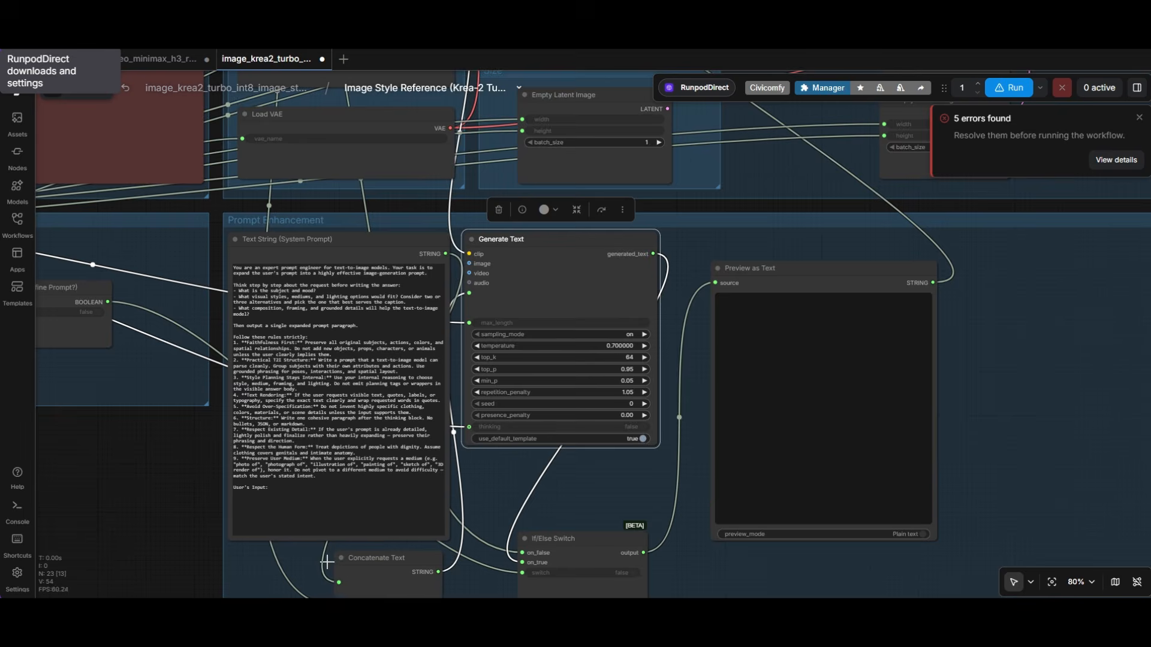
pyautogui.scroll(-8, 341, 557)
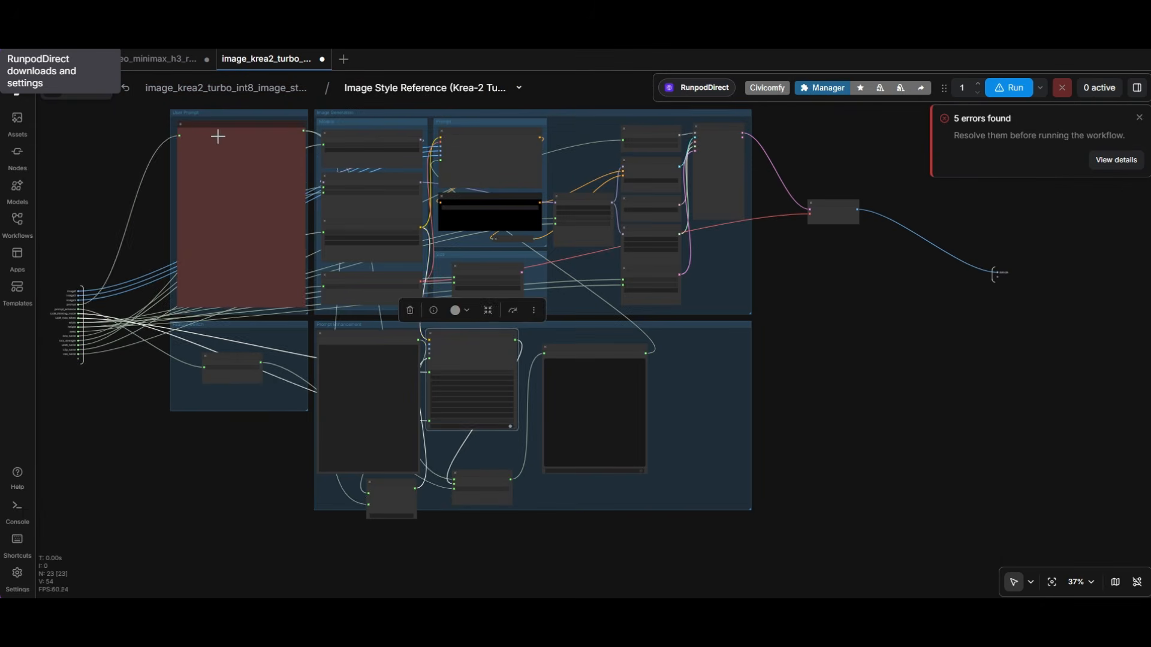
# Move the red user prompt node down beside Concatenate Text, and check the Load CLIP node in the MiniMax H3 workflow.
pyautogui.moveTo(218, 136); pyautogui.dragTo(261, 506)
pyautogui.scroll(3, 426, 565)
pyautogui.moveTo(426, 566); pyautogui.dragTo(467, 517)
pyautogui.scroll(3, 470, 394)
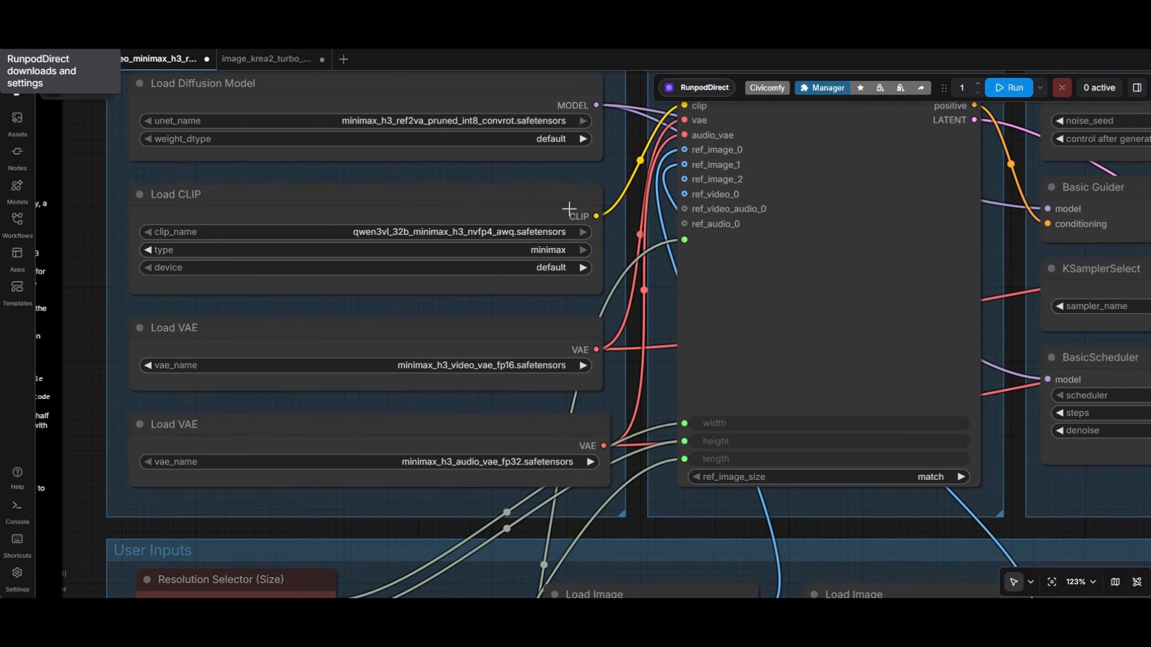
# Return to the Krea-2 workflow, examine the subgraph's Load CLIP node, and read the clip_name set on the parent graph's Image Style Reference node.
pyautogui.click(264, 60)
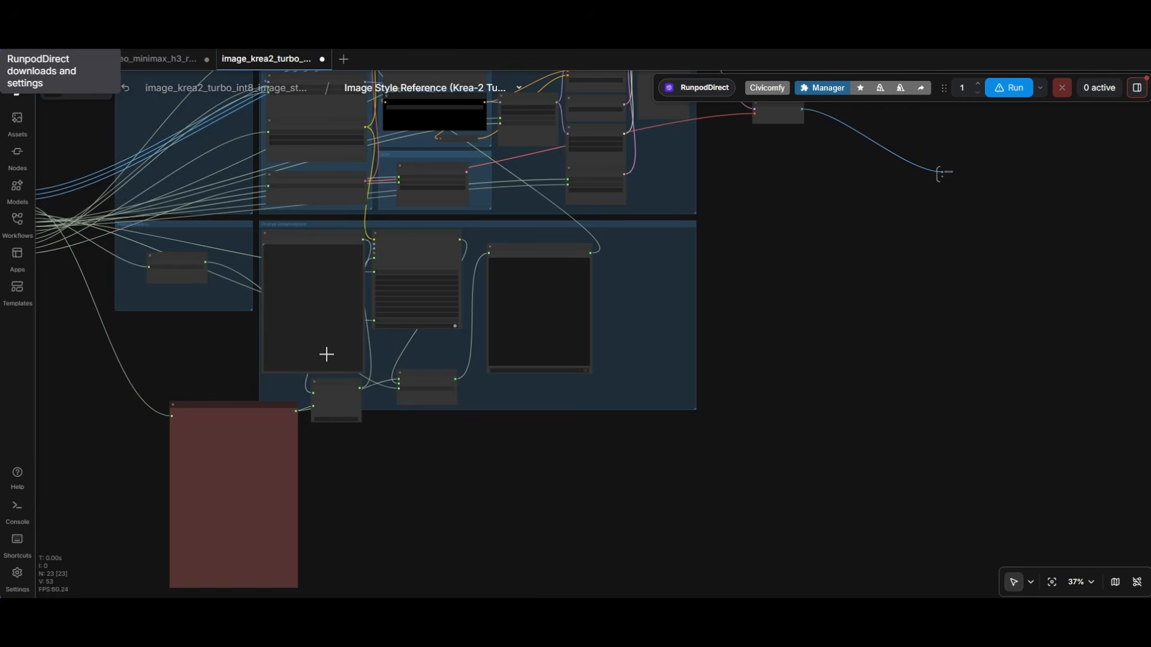
pyautogui.scroll(10, 315, 198)
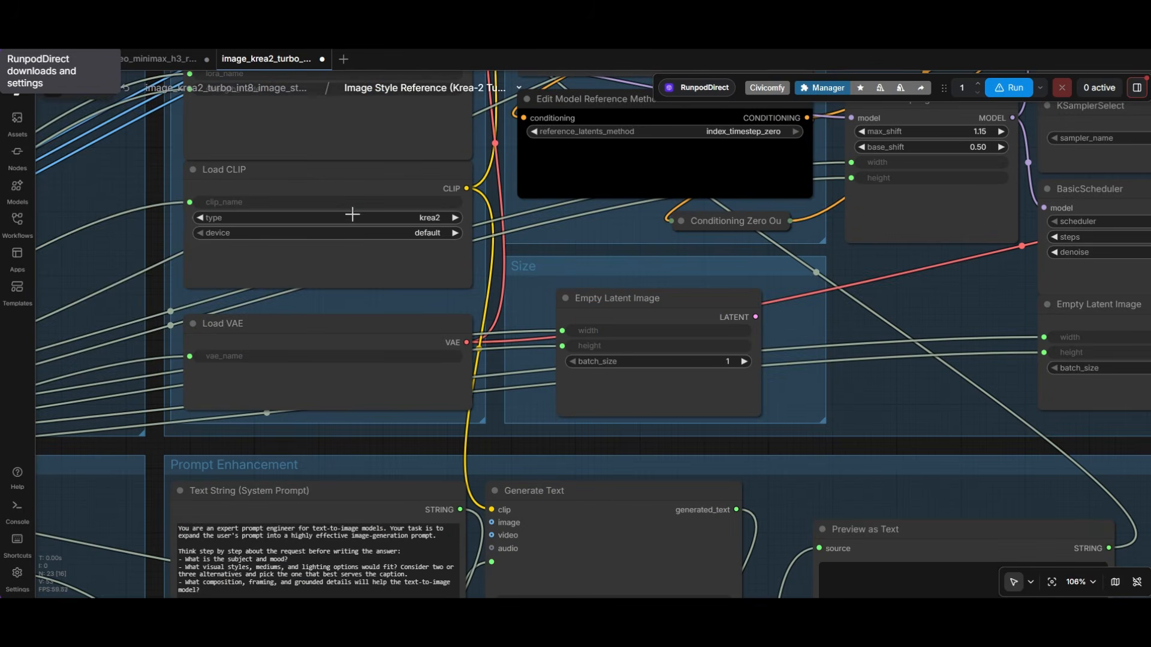
pyautogui.click(335, 179)
pyautogui.scroll(-11, 517, 252)
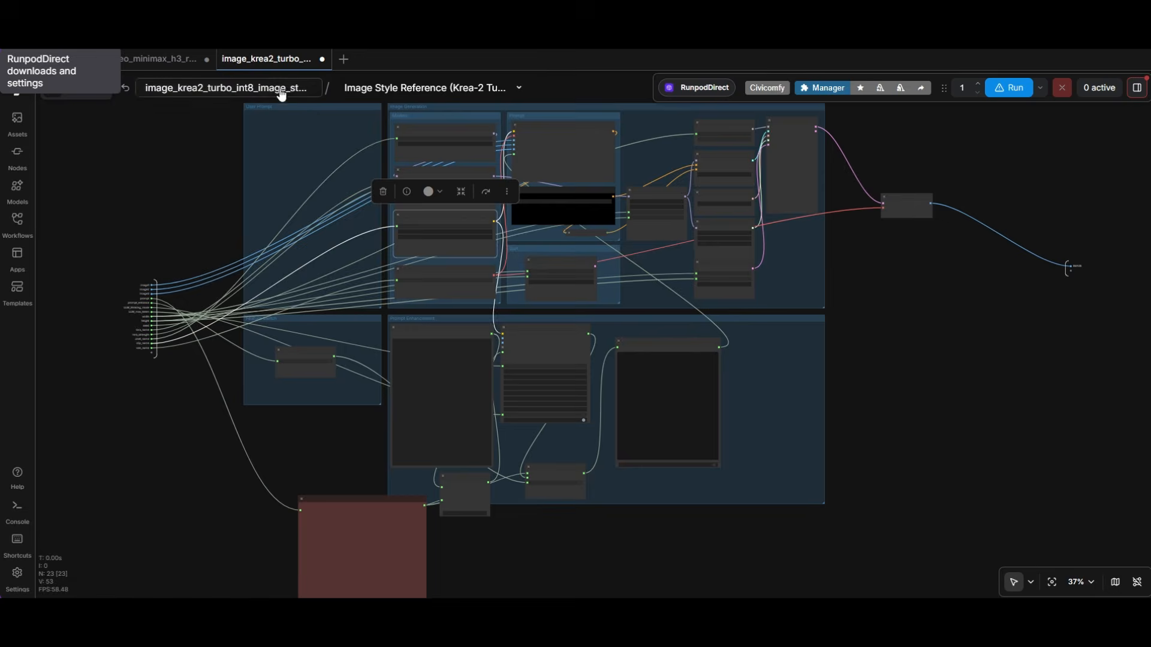
pyautogui.click(287, 90)
pyautogui.scroll(-7, 439, 282)
pyautogui.scroll(13, 523, 561)
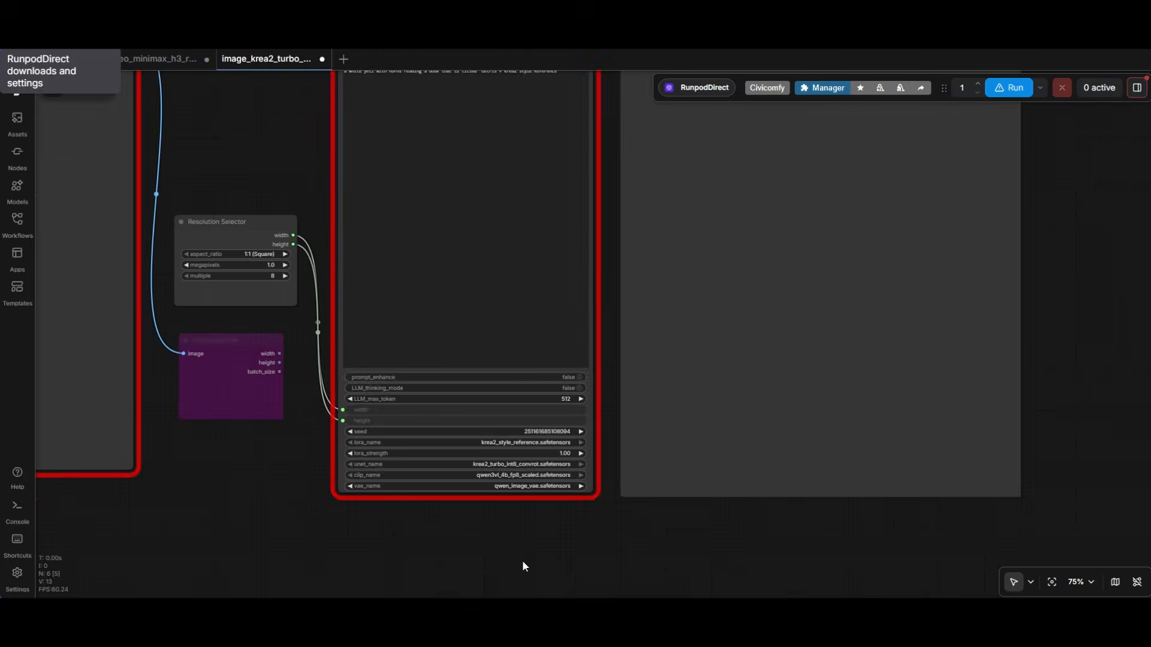
pyautogui.scroll(1, 527, 534)
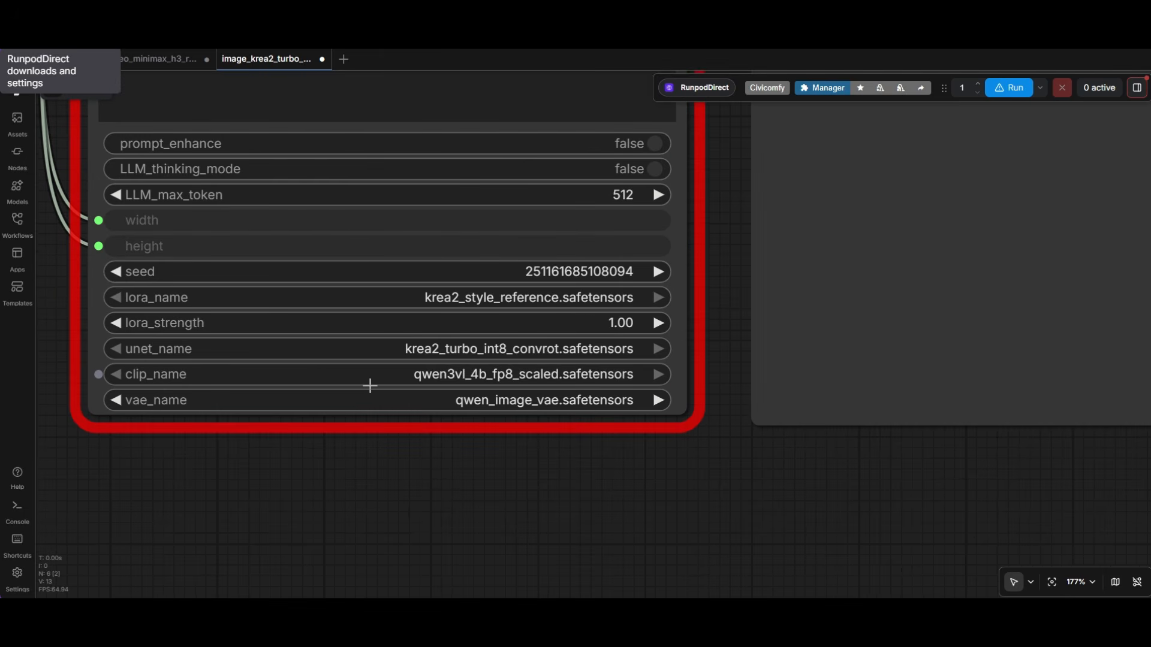
# Delete the Load Diffusion Model, Load LoRA and Load VAE nodes from the Image Style Reference subgraph's Models group.
pyautogui.scroll(-12, 370, 385)
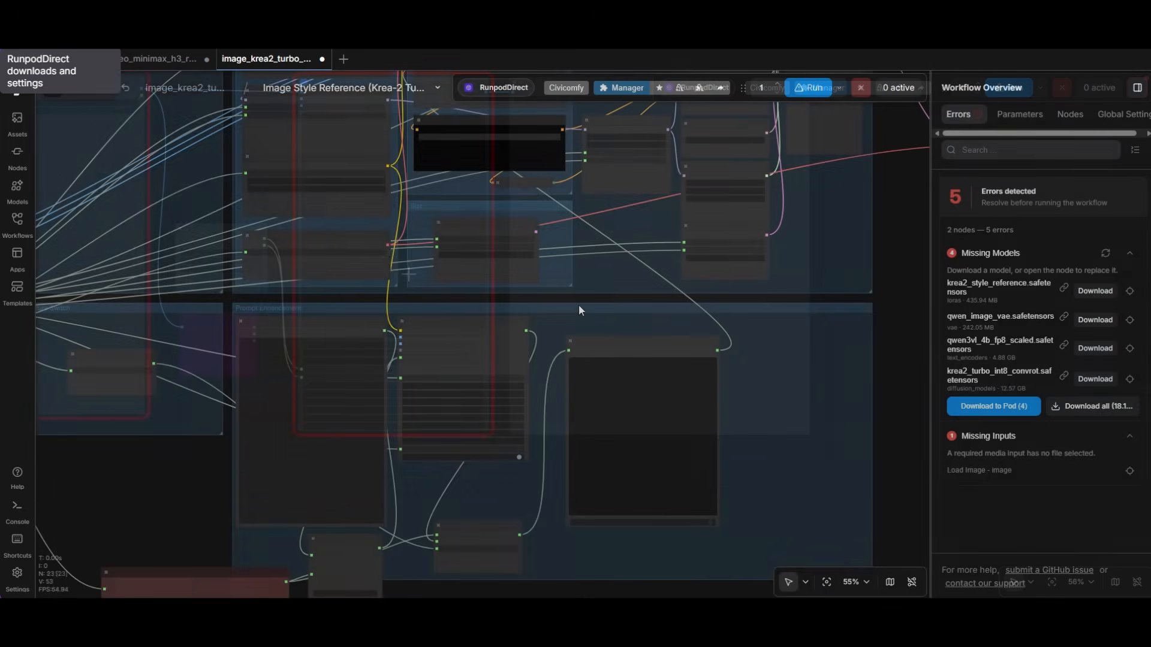
pyautogui.scroll(3, 577, 307)
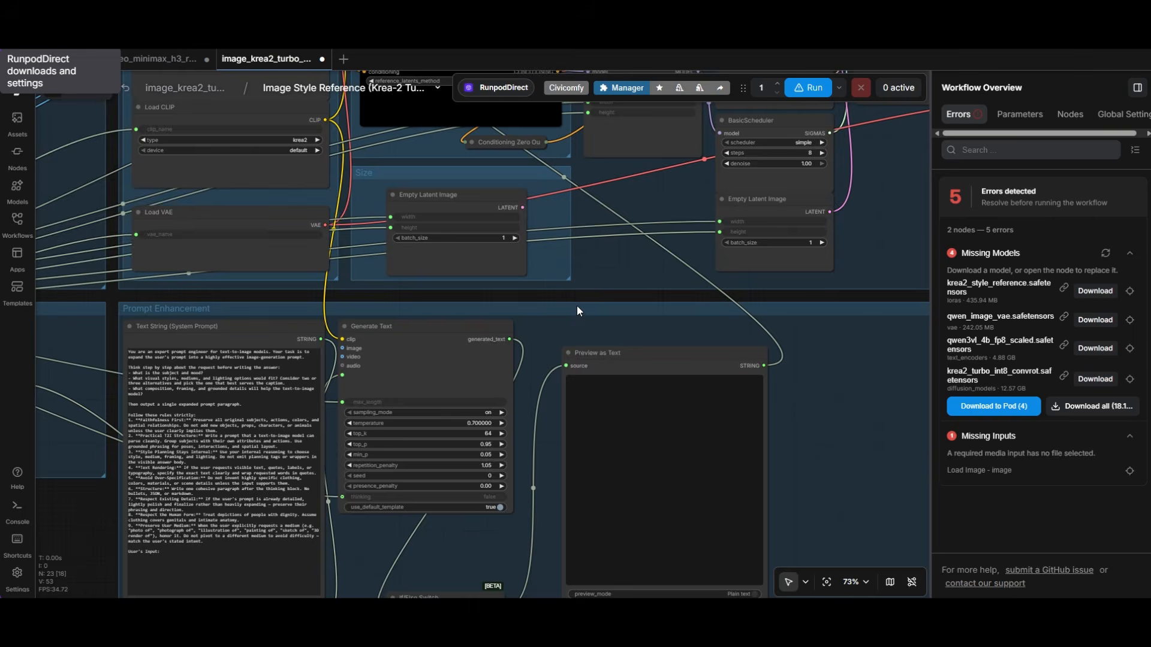
pyautogui.scroll(-9, 557, 333)
pyautogui.scroll(9, 409, 160)
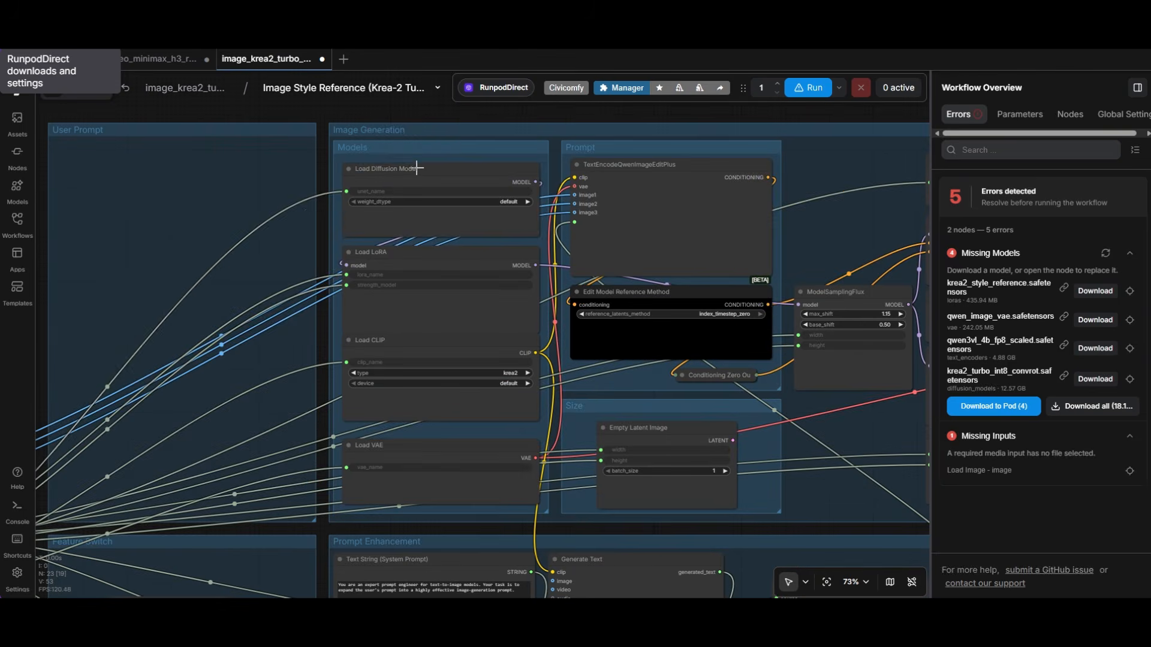
pyautogui.click(418, 168)
pyautogui.press('Delete')
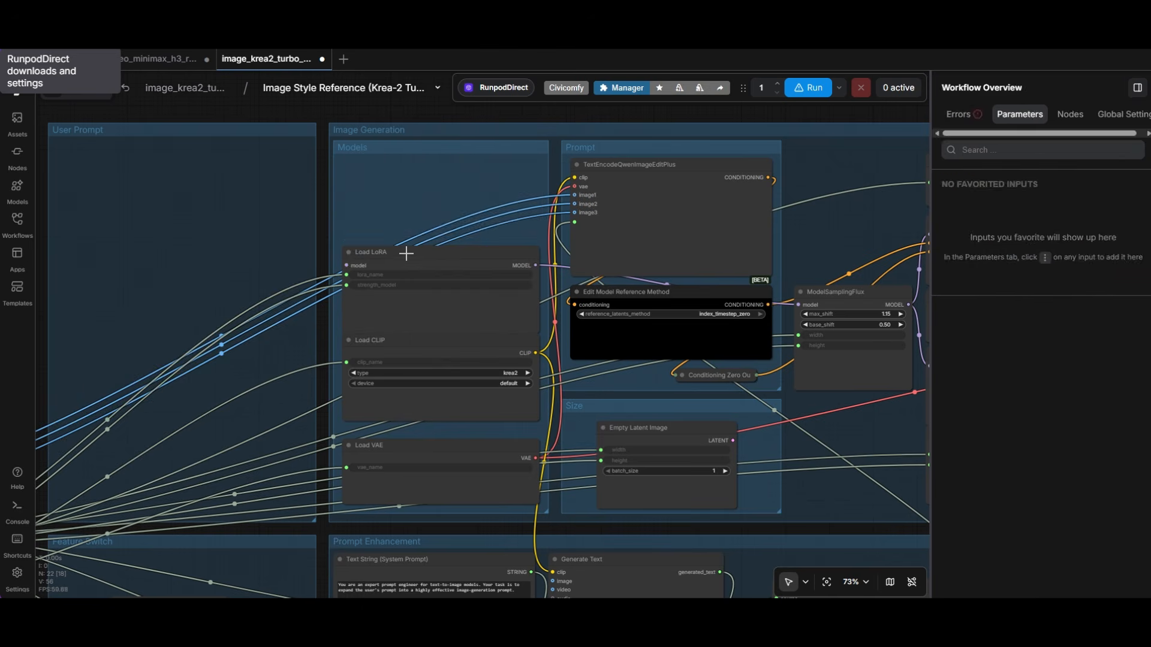
pyautogui.click(407, 252)
pyautogui.press('Delete')
pyautogui.press('Delete')
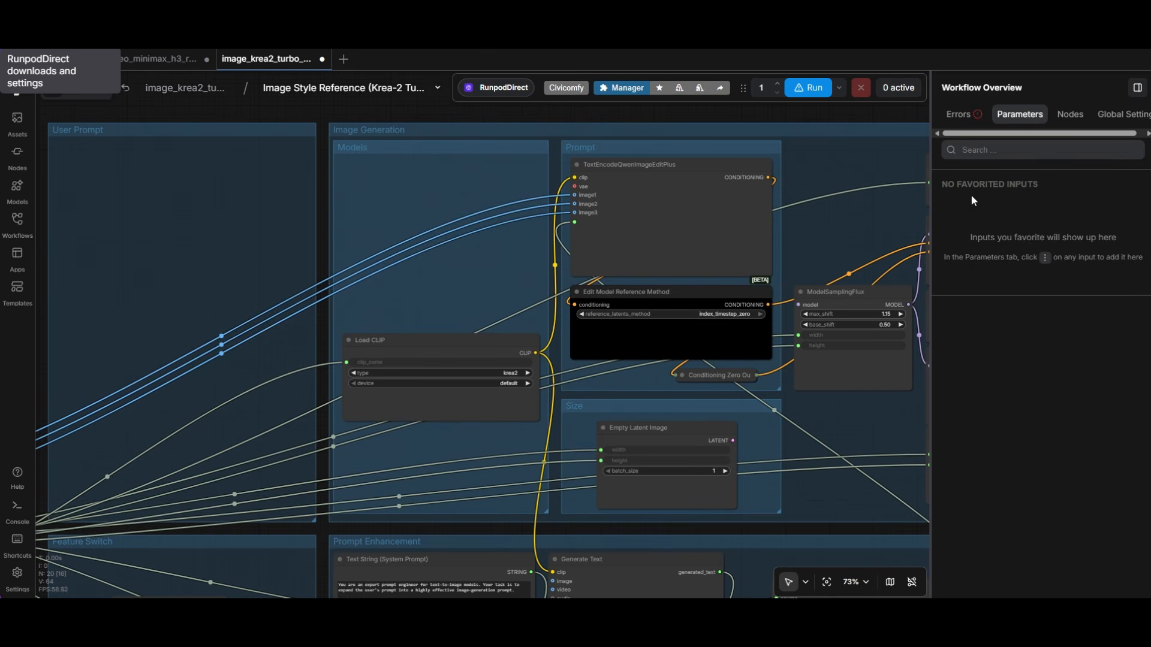
# Download the missing qwen3vl_4b_fp8_scaled.safetensors model to the pod and close the Krea-2 workflow without saving.
pyautogui.click(957, 113)
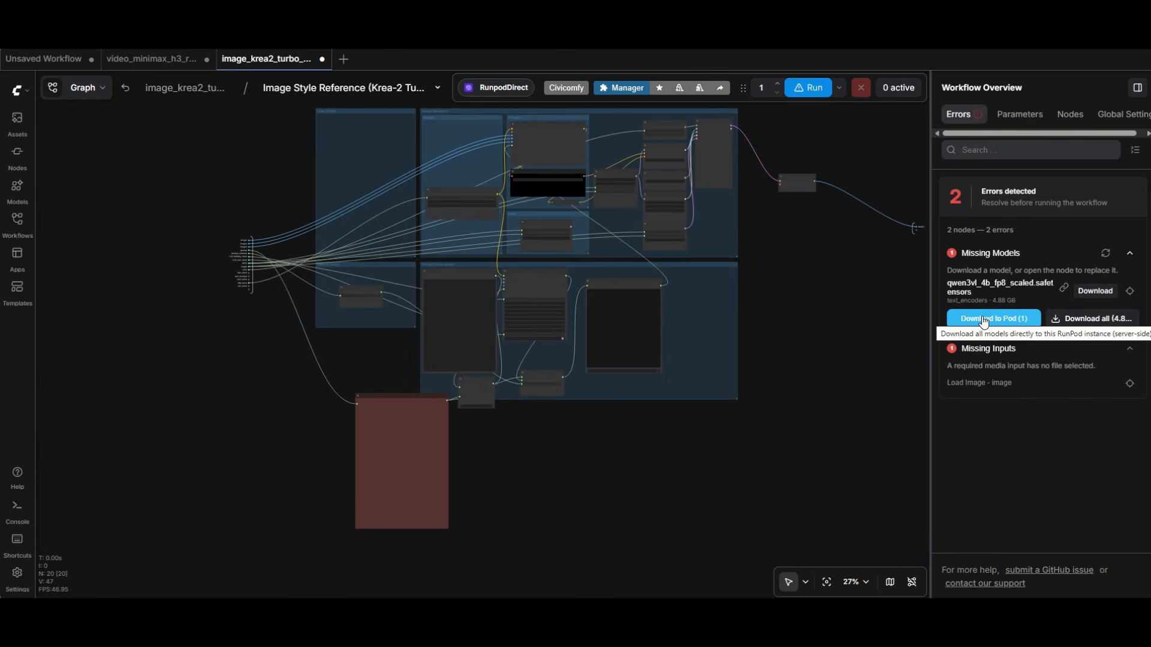
pyautogui.click(983, 319)
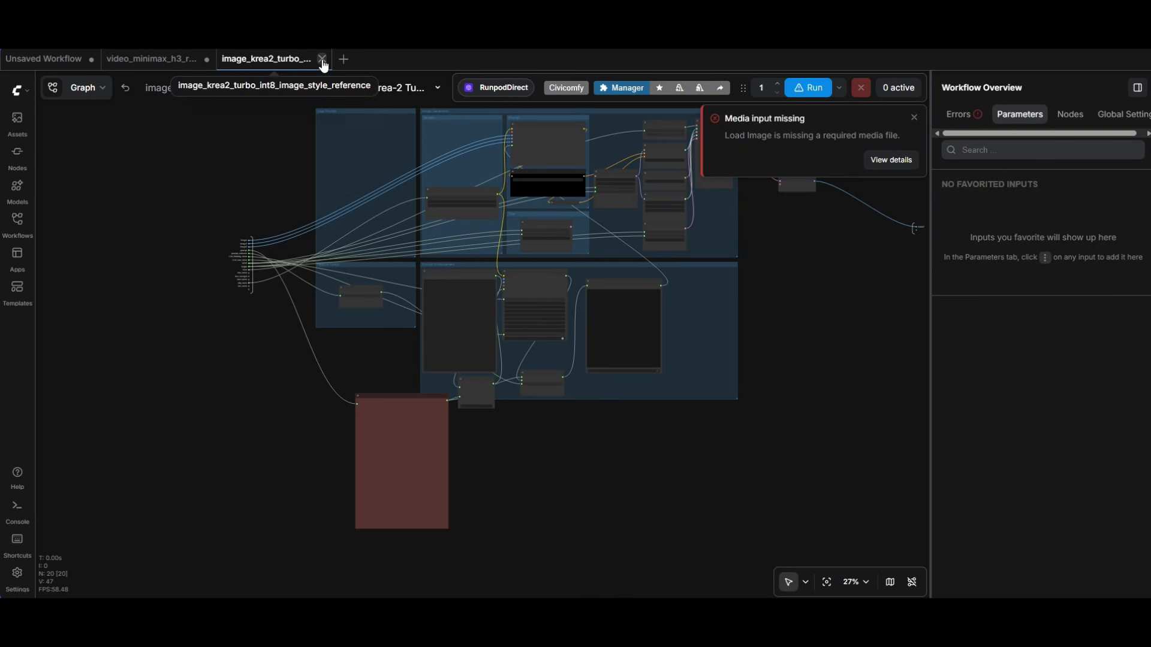
pyautogui.click(322, 59)
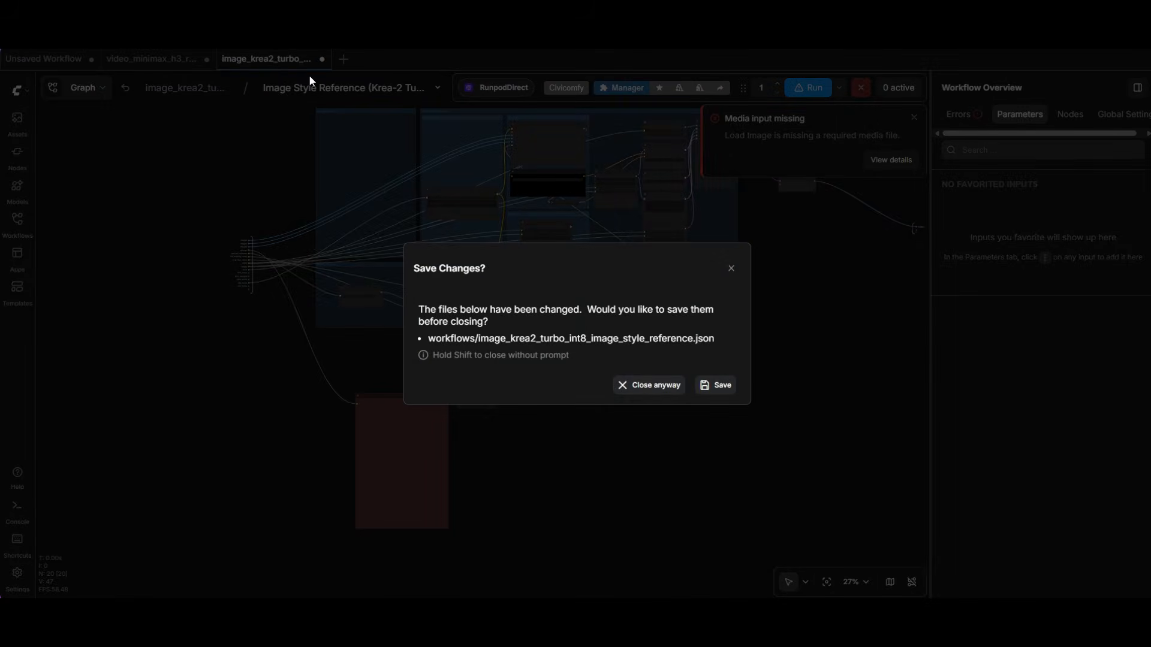
pyautogui.click(646, 386)
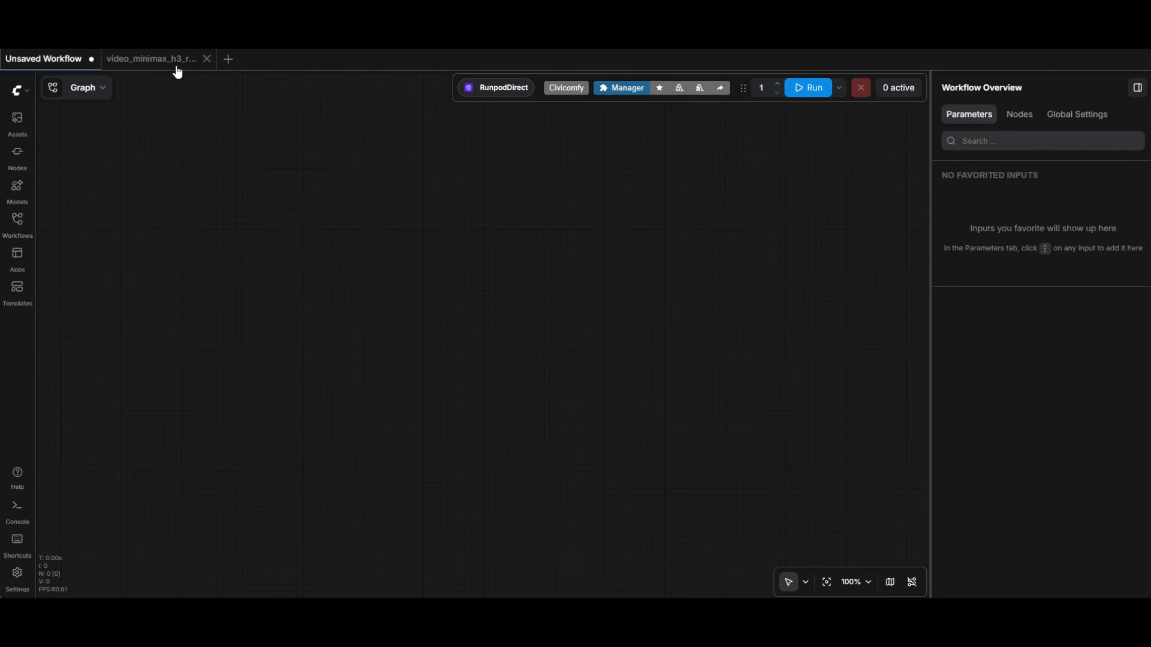
# Return to the MiniMax H3 workflow and add a Generate Text node below the Load Image nodes in the User Inputs group.
pyautogui.click(177, 71)
pyautogui.scroll(-2, 473, 318)
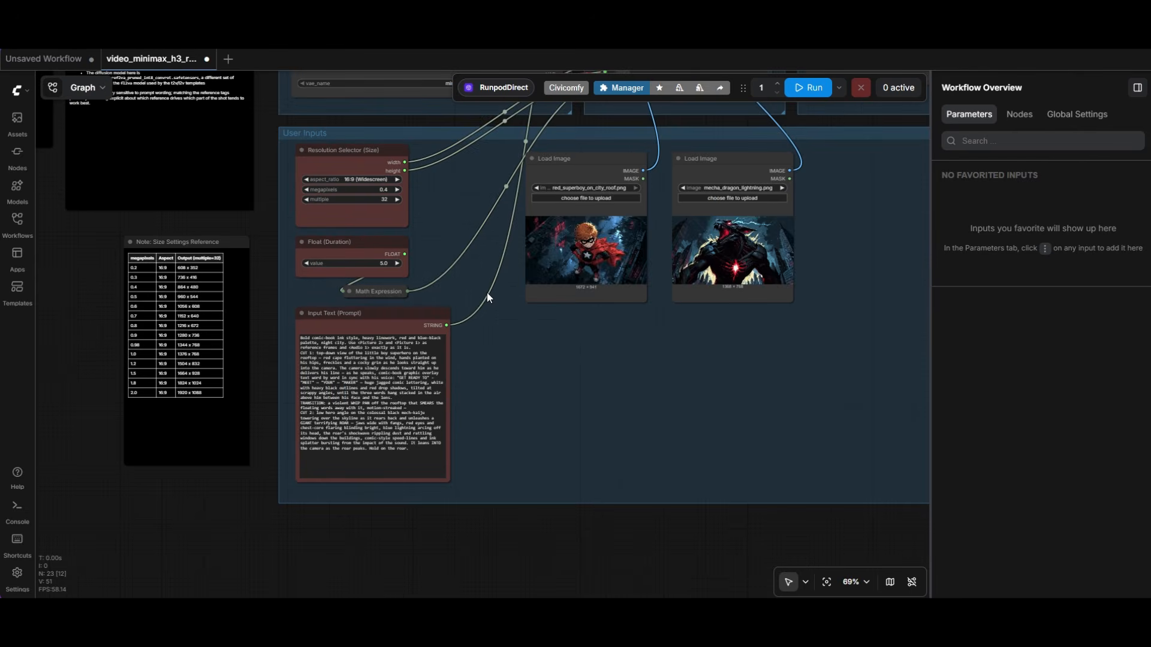
pyautogui.scroll(1, 487, 298)
pyautogui.scroll(1, 534, 357)
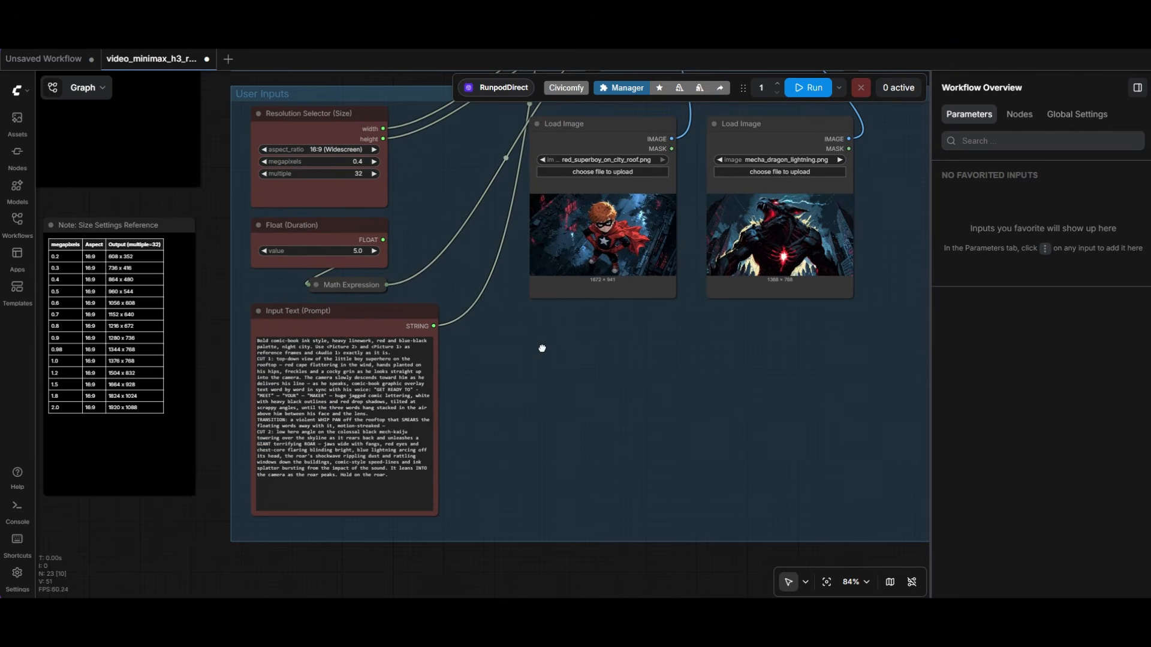
pyautogui.doubleClick(541, 349)
pyautogui.write('generate')
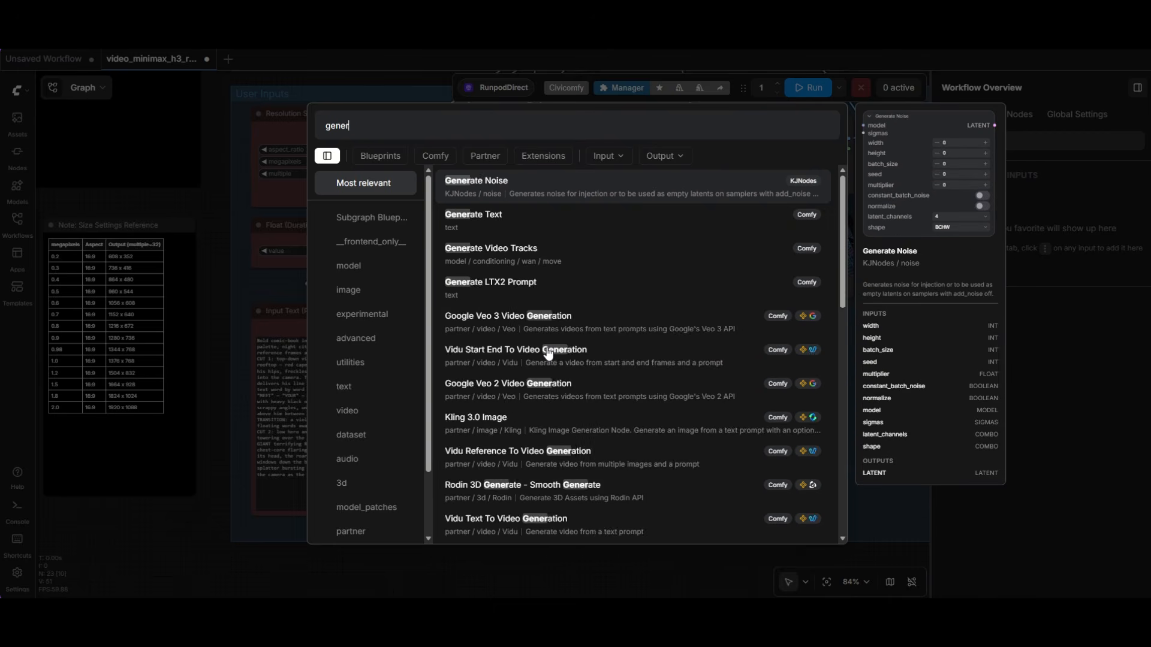
pyautogui.click(498, 221)
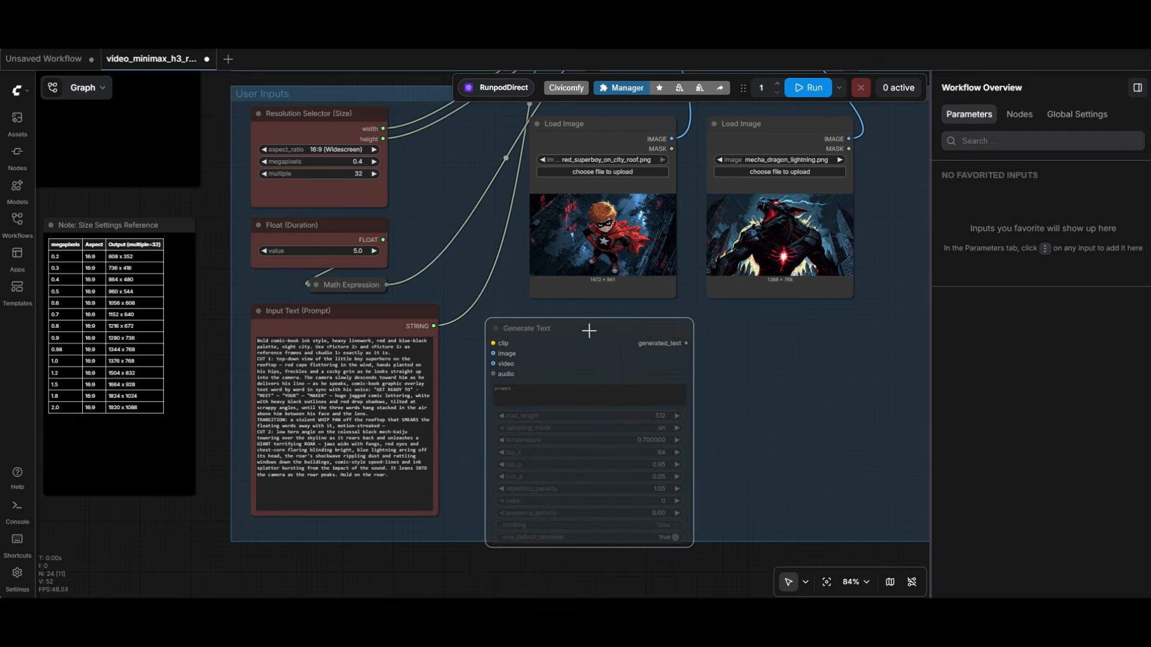
pyautogui.click(621, 329)
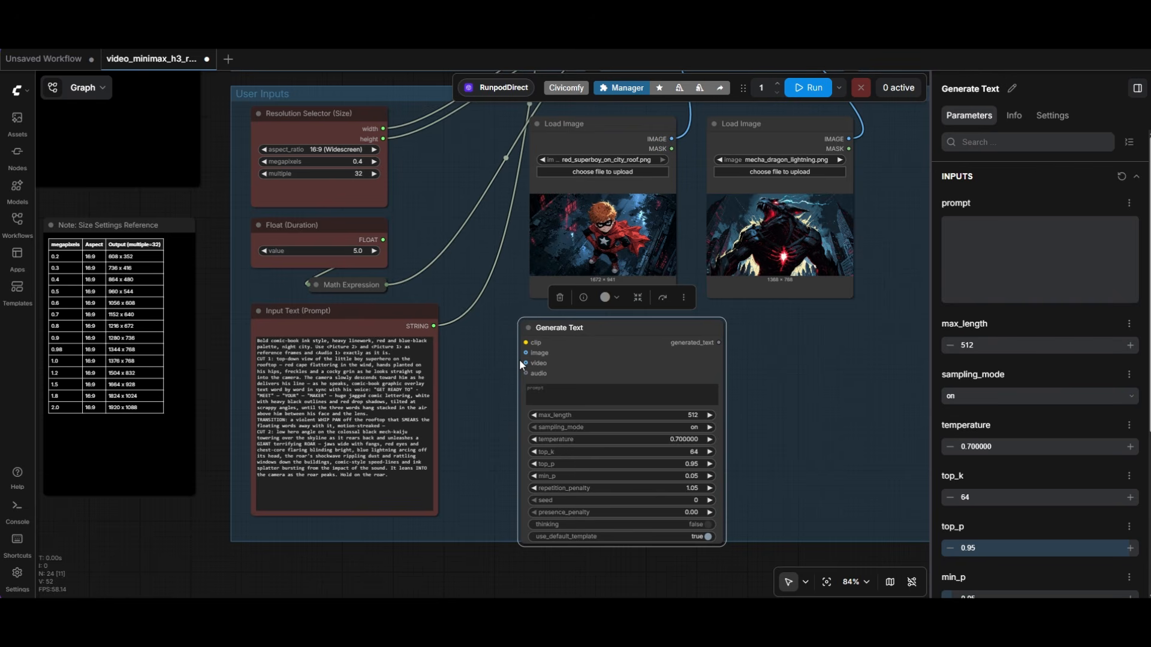
# Add a Load CLIP node connected to Generate Text's clip input and arrange the two nodes side by side.
pyautogui.moveTo(525, 343); pyautogui.dragTo(474, 337)
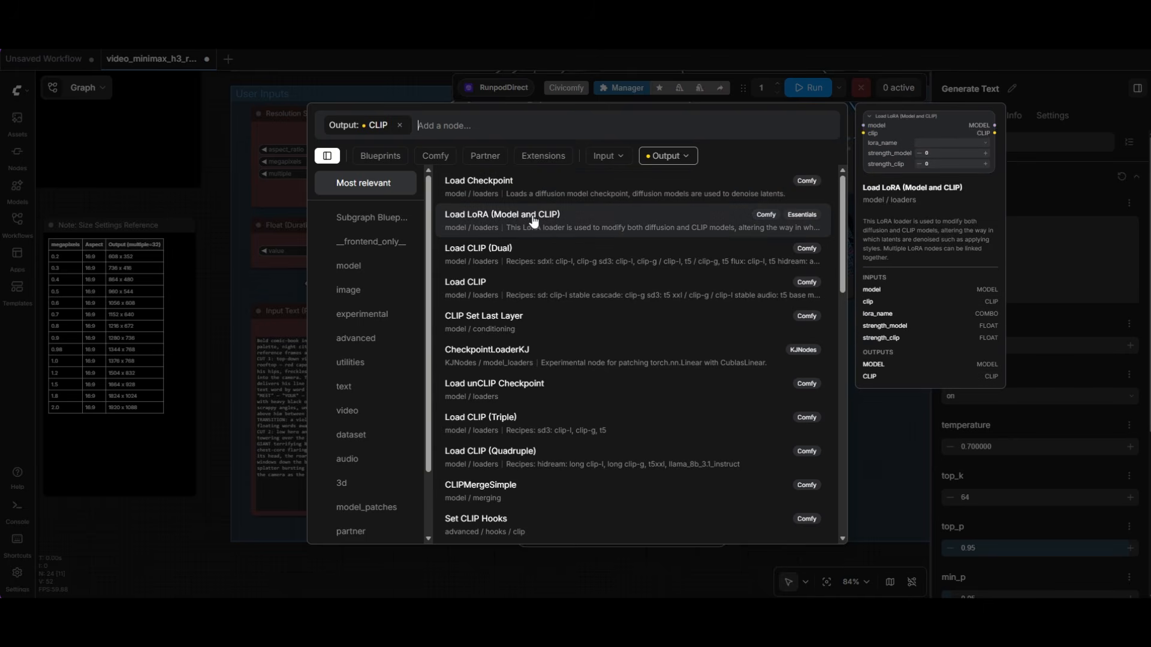
pyautogui.click(528, 290)
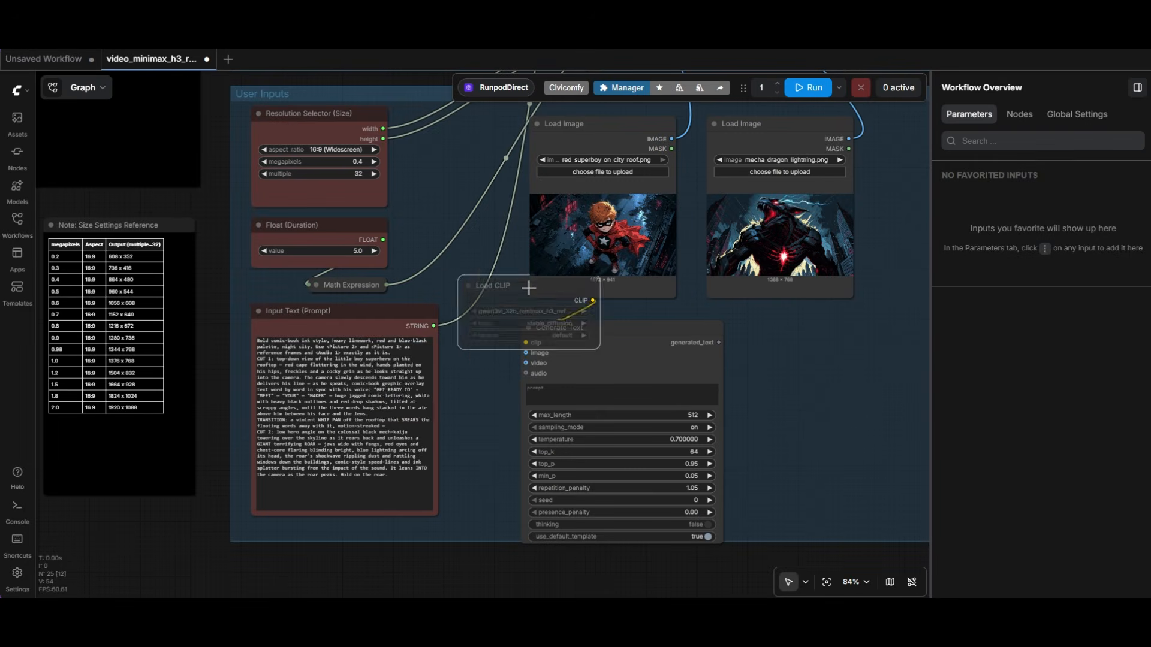
pyautogui.click(438, 367)
pyautogui.moveTo(641, 343); pyautogui.dragTo(746, 343)
pyautogui.moveTo(482, 366); pyautogui.dragTo(567, 333)
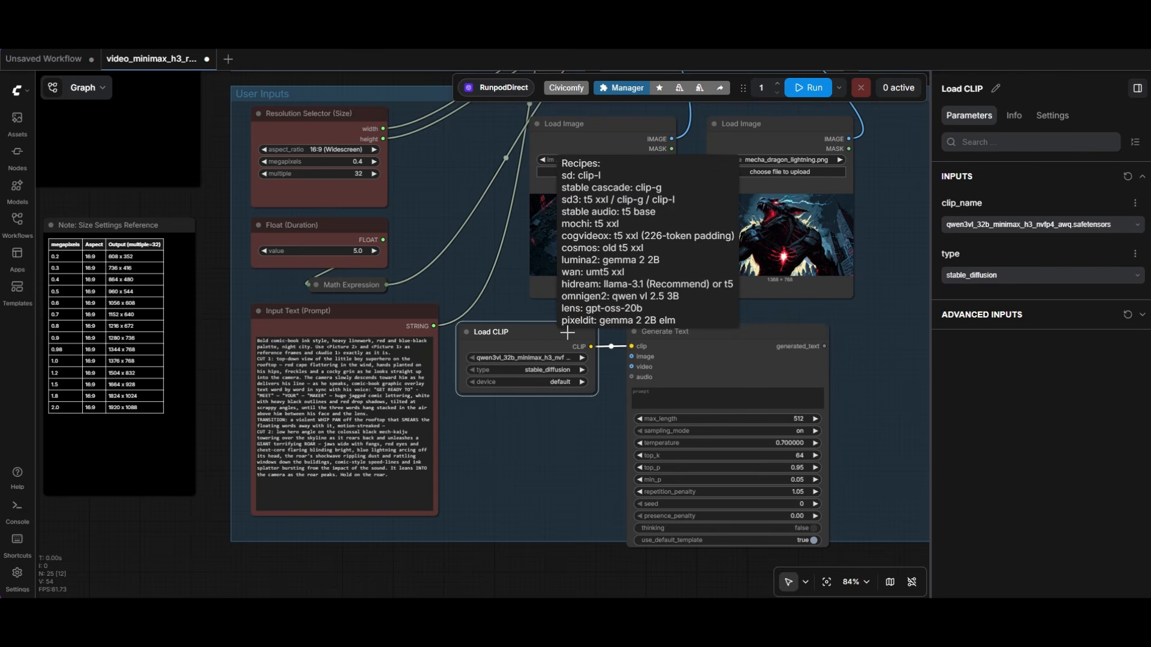
# Set the new Load CLIP node's clip_name to qwen3vl_4b_fp8_scaled.safetensors.
pyautogui.scroll(4, 592, 409)
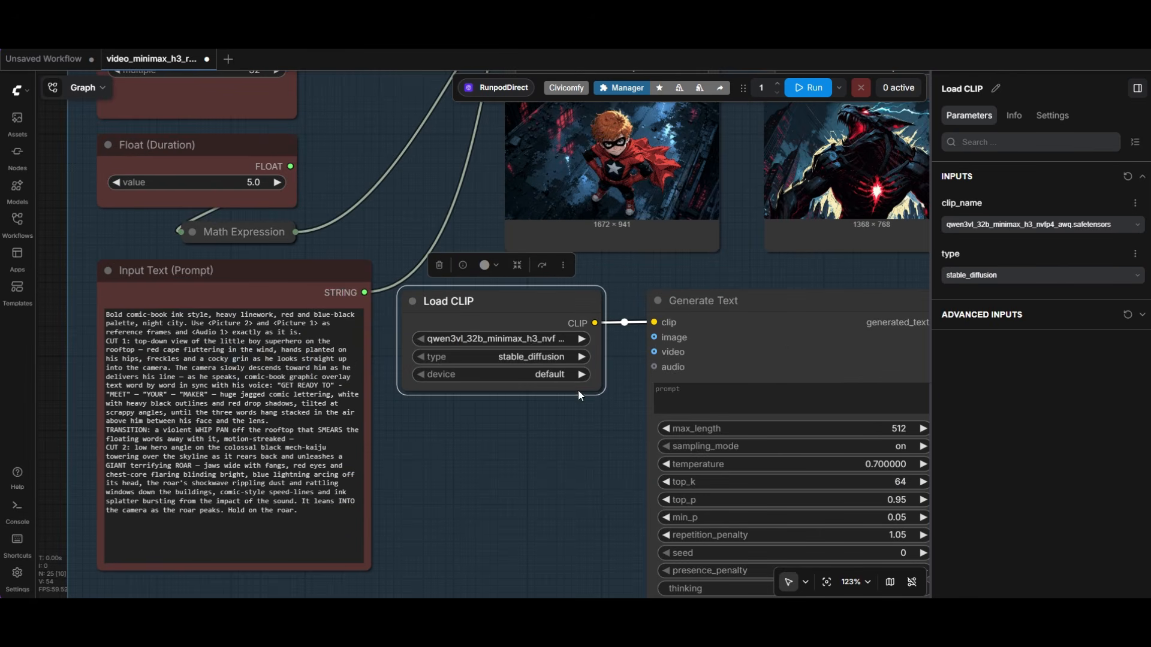
pyautogui.click(534, 339)
pyautogui.click(568, 355)
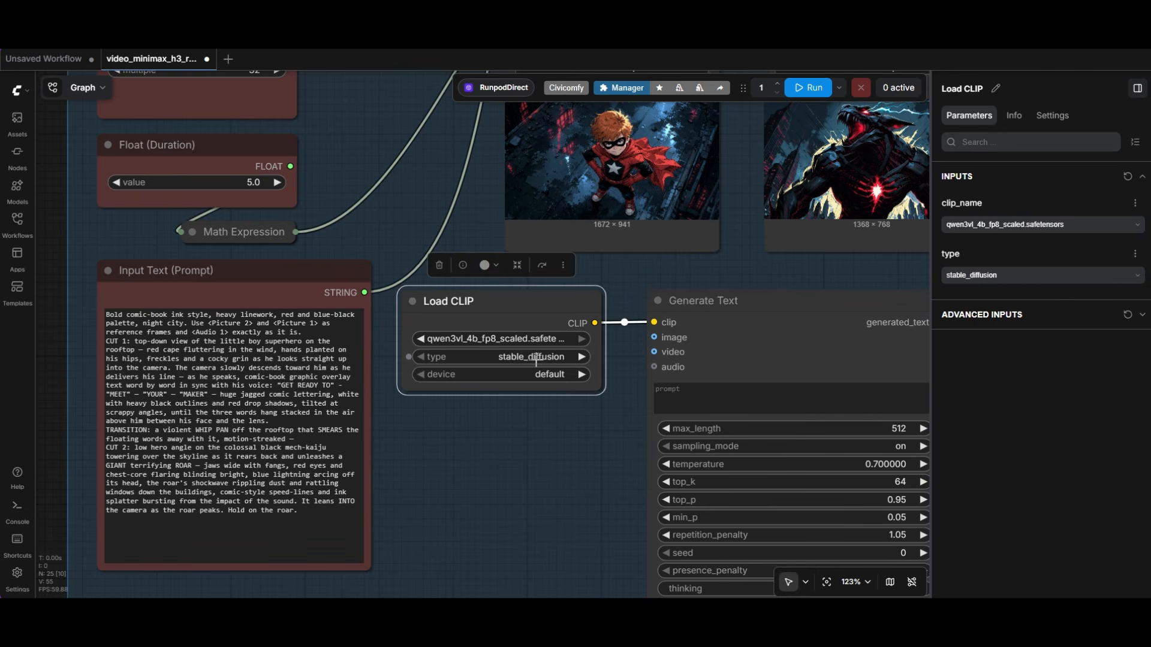
pyautogui.scroll(-4, 426, 381)
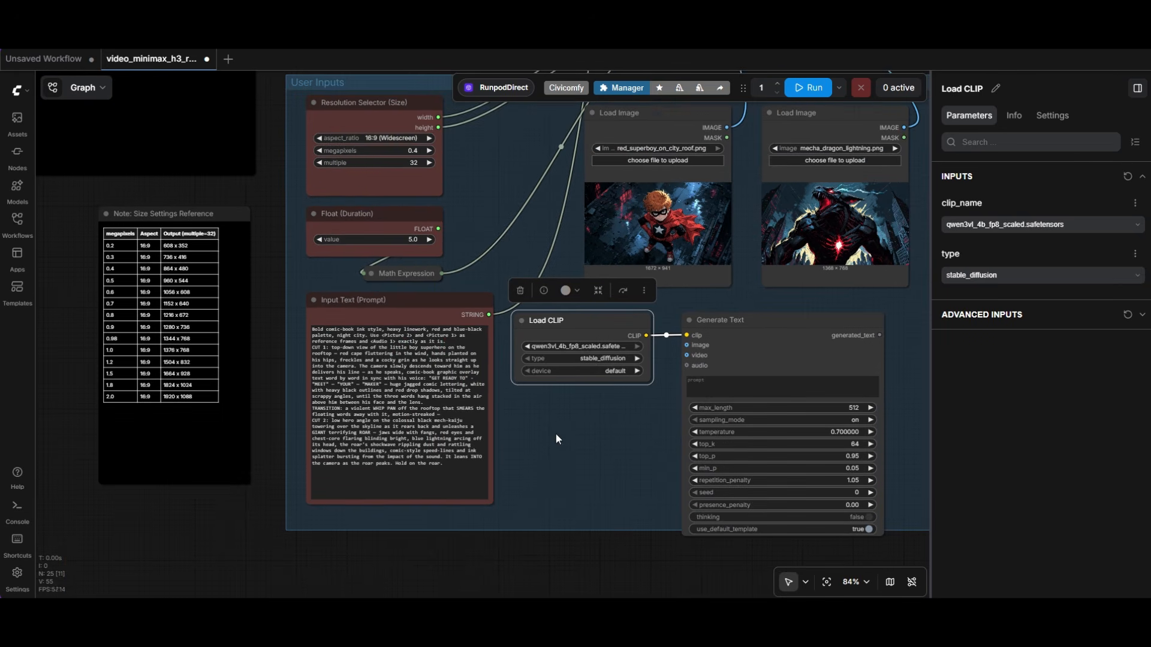
# Duplicate the Input Text (Prompt) node, place the copy directly below the original and color it blue.
pyautogui.moveTo(555, 433); pyautogui.dragTo(596, 358)
pyautogui.click(427, 226)
pyautogui.hotkey('ctrl', 'c')
pyautogui.hotkey('ctrl', 'v')
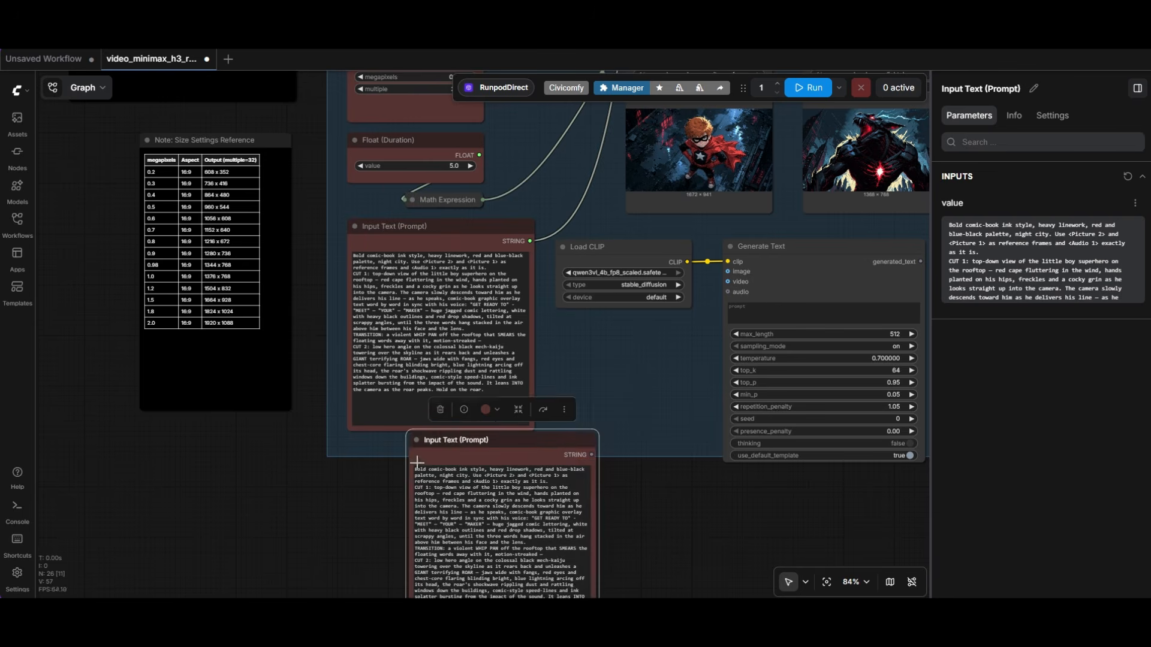
pyautogui.moveTo(408, 466); pyautogui.dragTo(348, 480)
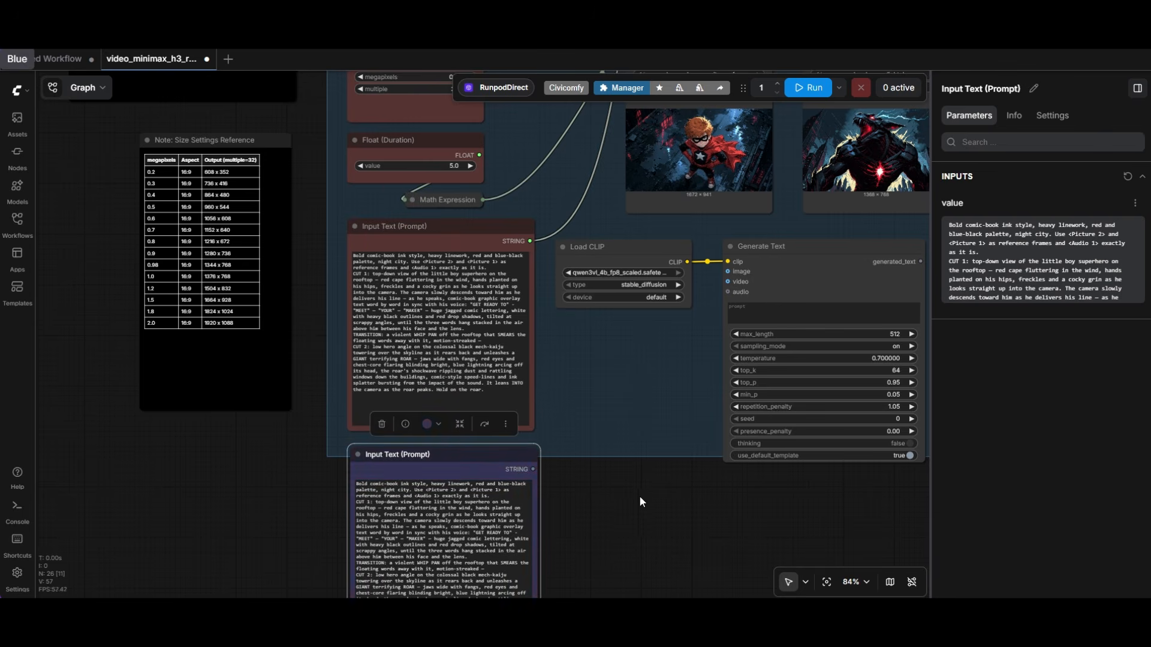
# Rename the blue copy of the Input Text (Prompt) node to "System Prompt".
pyautogui.moveTo(643, 495); pyautogui.dragTo(673, 415)
pyautogui.doubleClick(452, 379)
pyautogui.press('Left')
pyautogui.write('System Prompt')
pyautogui.hotkey('shift', 'End')
pyautogui.press('Delete')
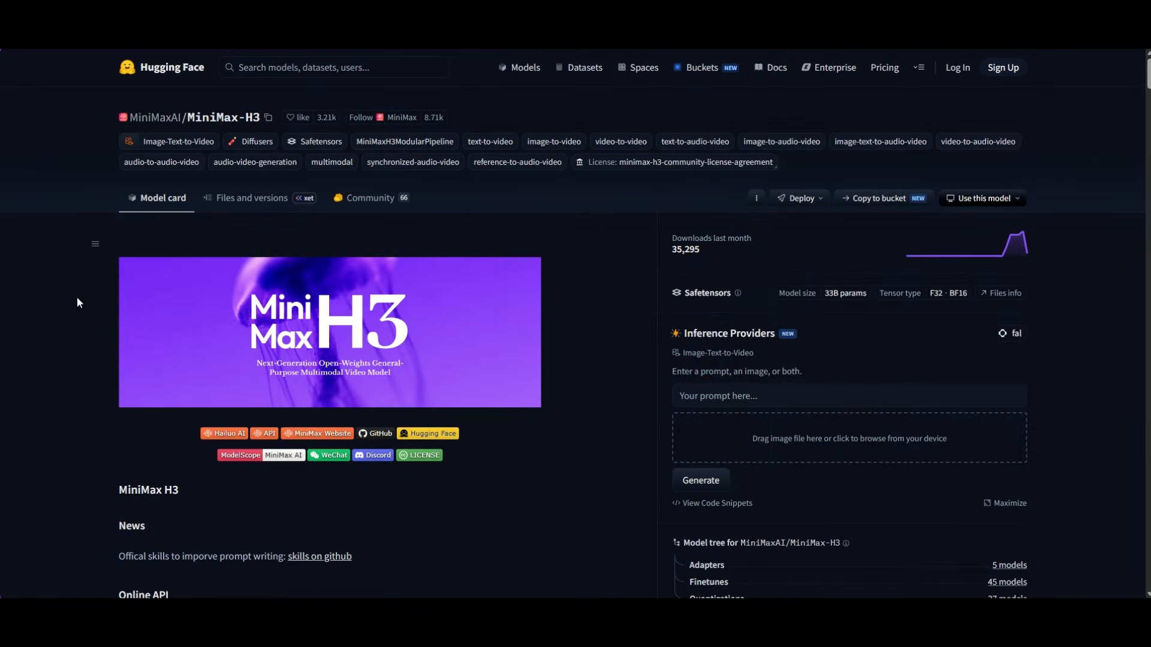
# On MiniMax-H3's Hugging Face page, open docs/VIDEO_PROMPT_WRITING_GUIDE_ref_en.md and read its rules on output sections and reference labels.
pyautogui.scroll(-3, 76, 296)
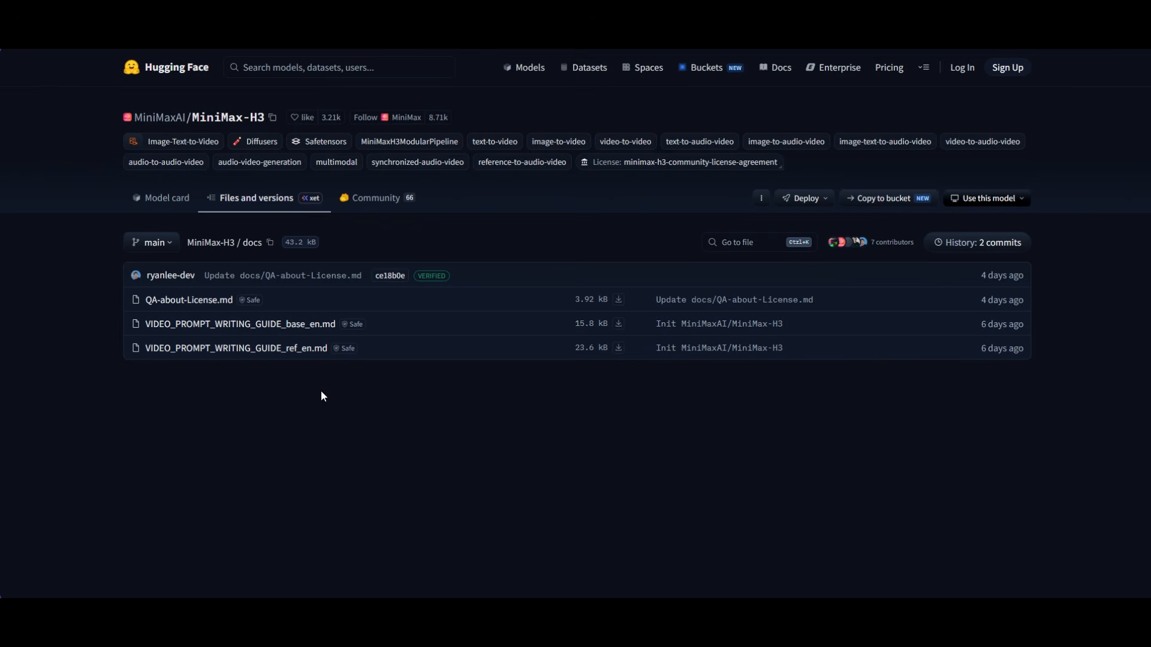
pyautogui.click(308, 353)
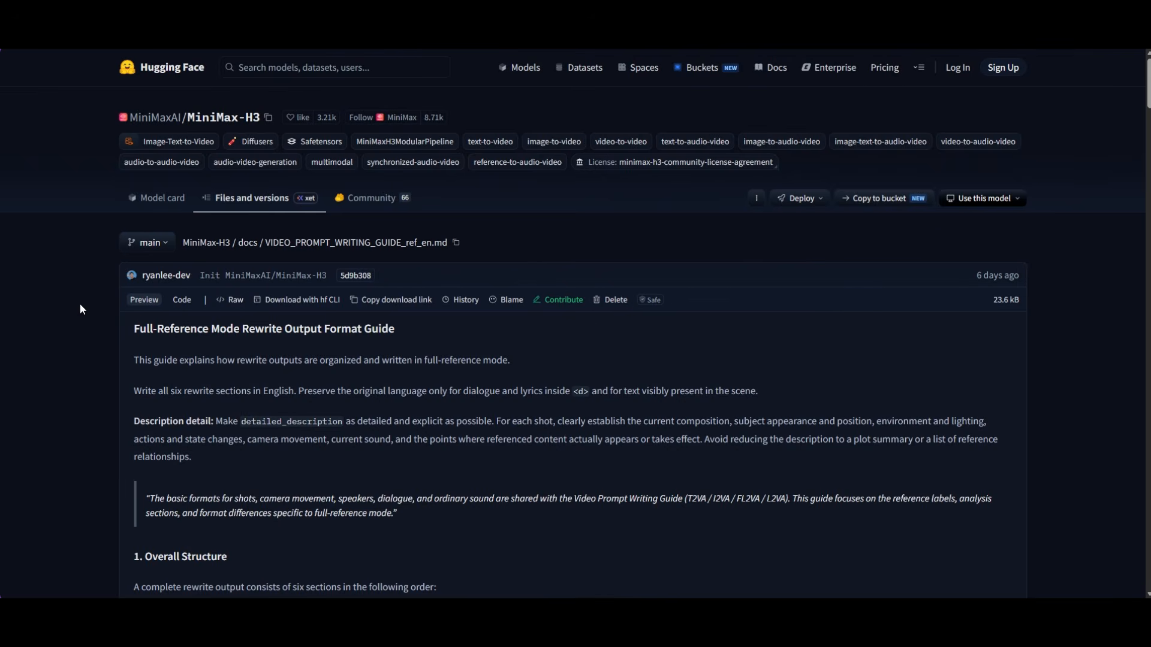
pyautogui.scroll(-2, 80, 304)
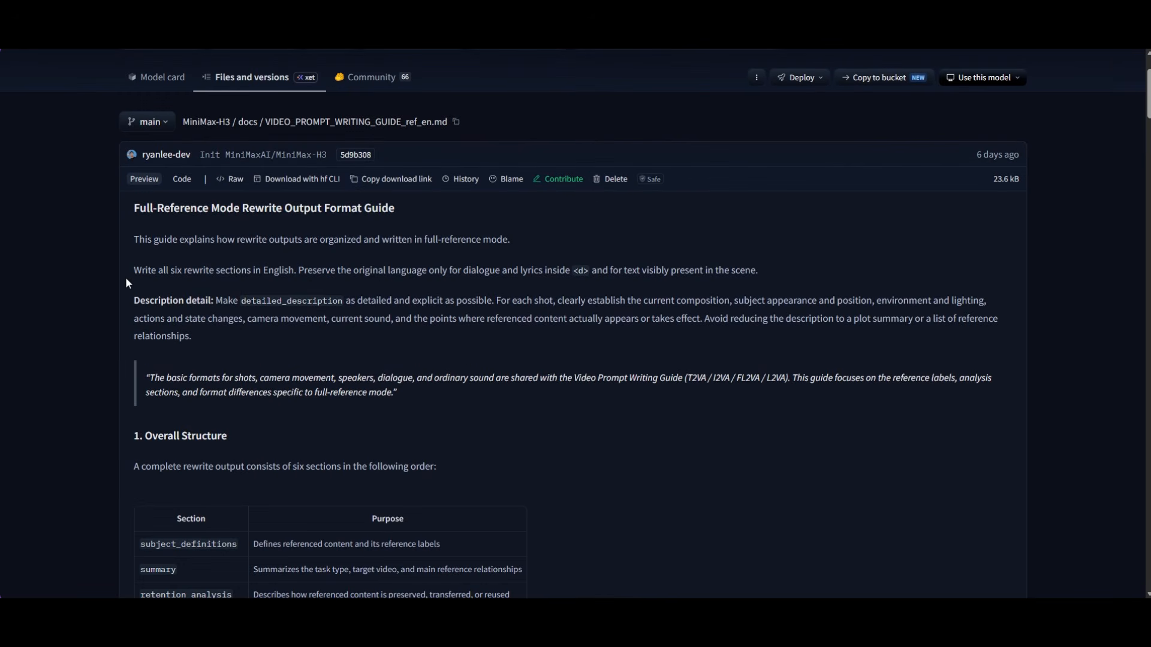
pyautogui.scroll(-4, 126, 283)
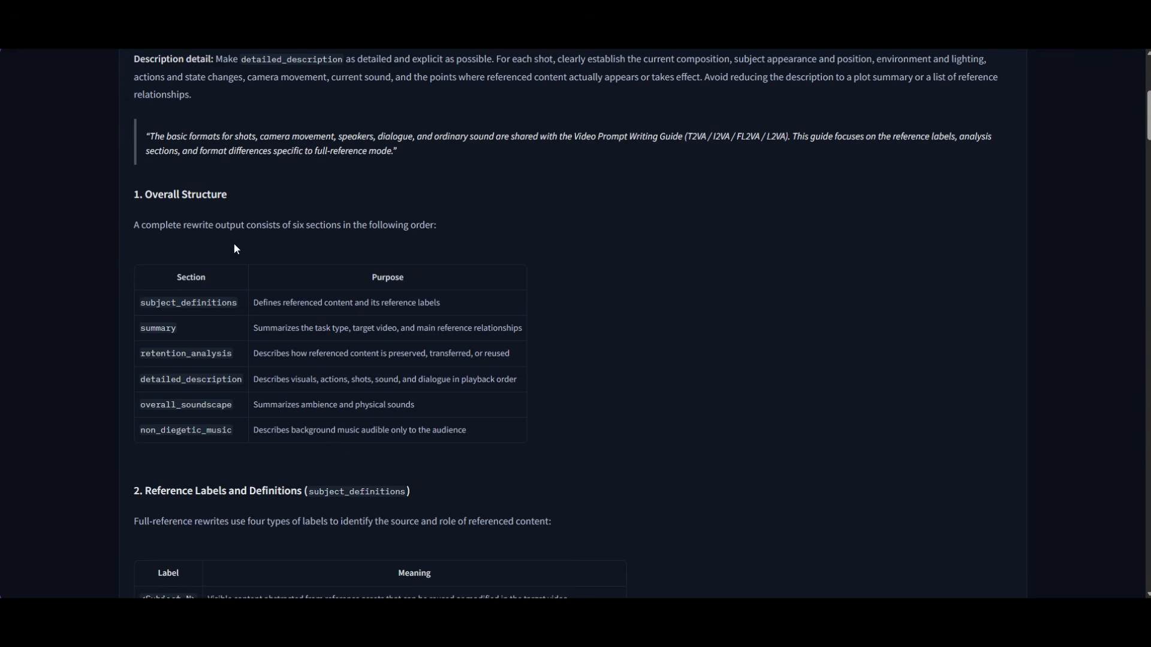
pyautogui.scroll(-4, 376, 264)
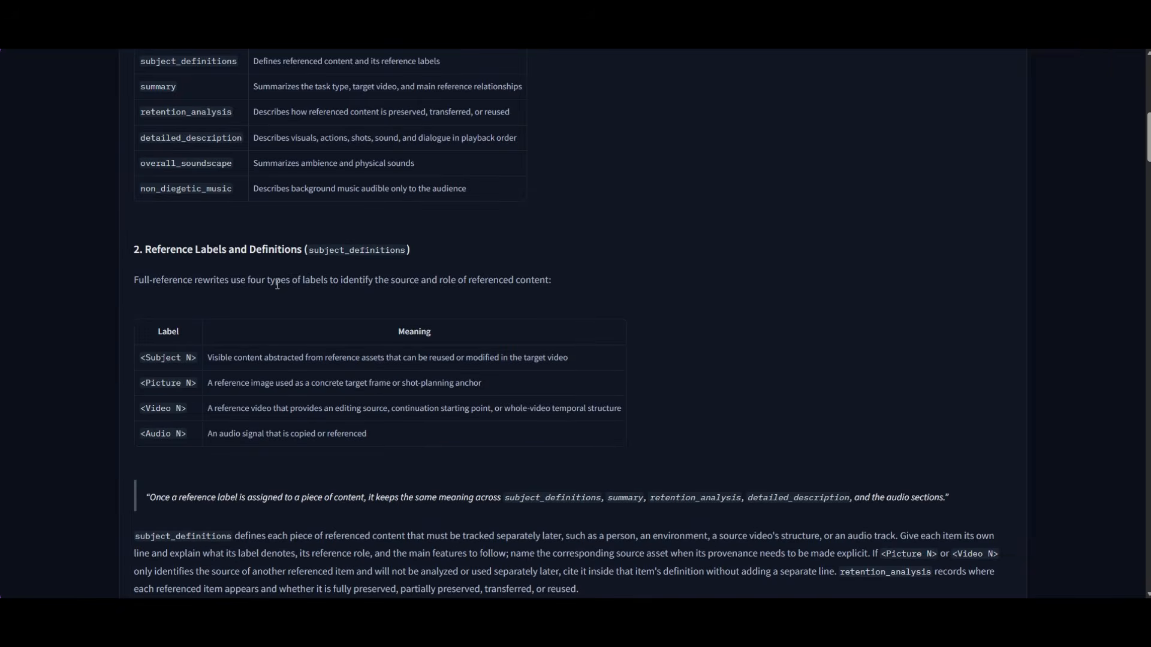
pyautogui.scroll(-1, 276, 295)
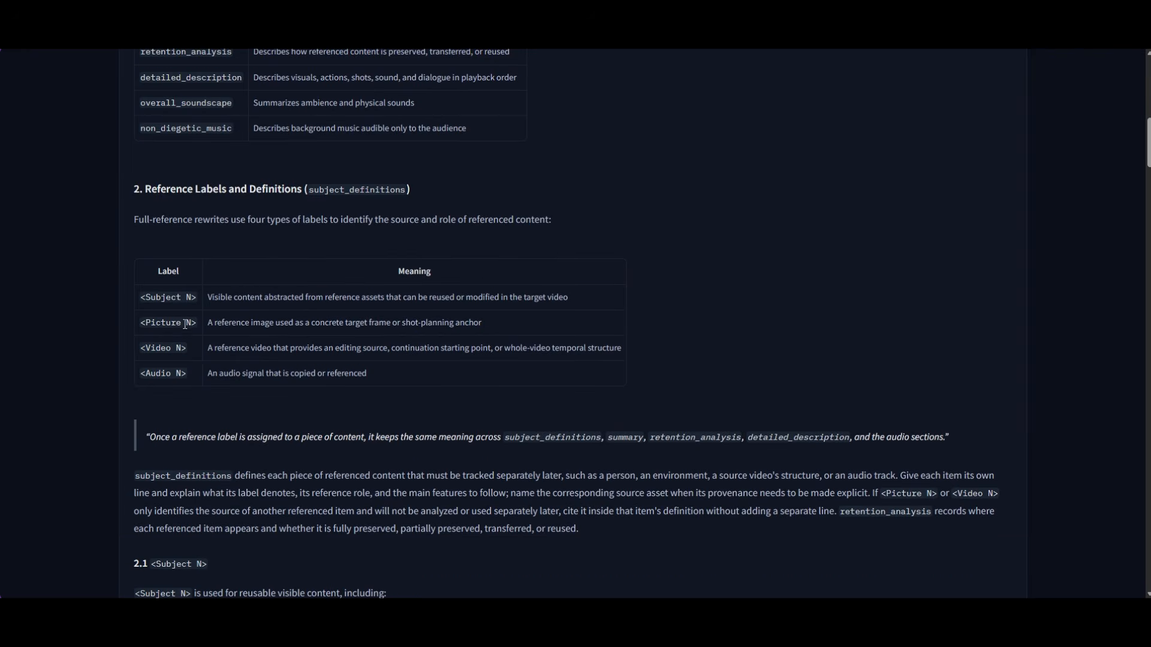
pyautogui.scroll(-7, 185, 324)
pyautogui.scroll(-9, 192, 325)
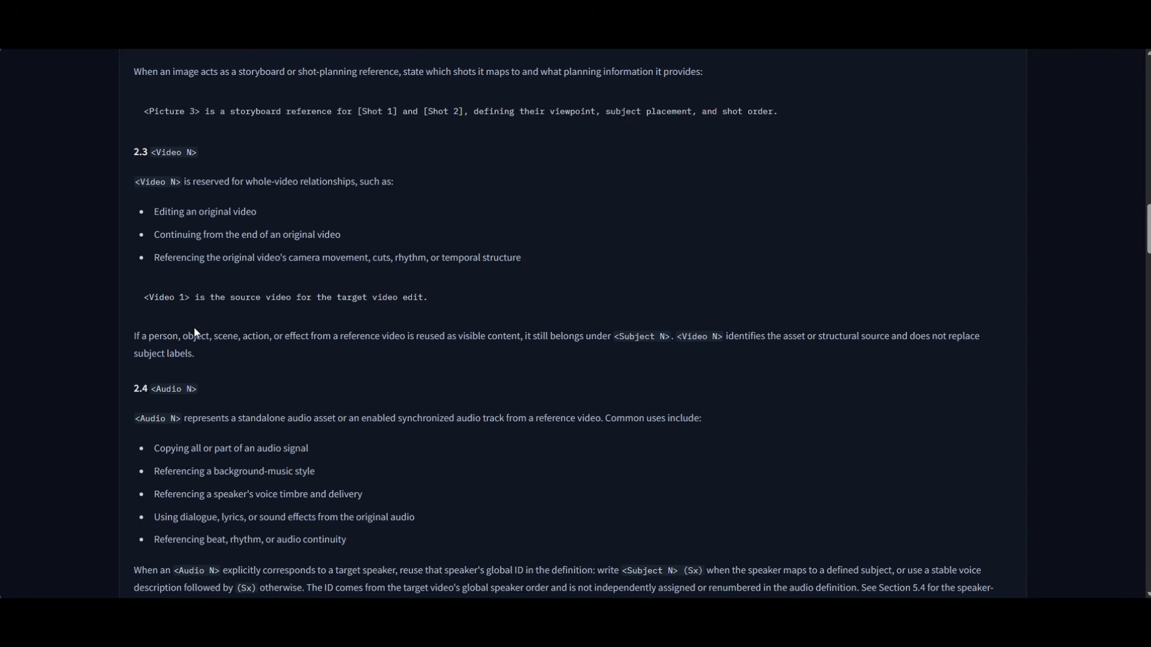
pyautogui.scroll(-5, 193, 326)
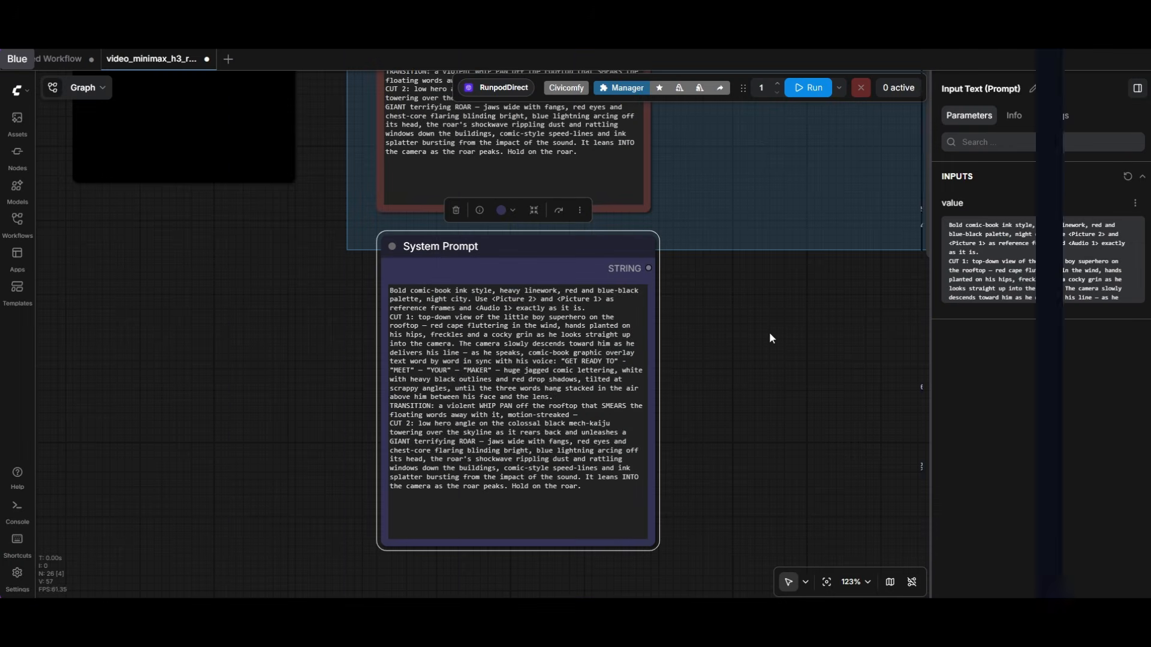
# Back in ComfyUI, replace the System Prompt node's text with the copied video prompt engineer instructions ending in "User's Input:".
pyautogui.click(479, 310)
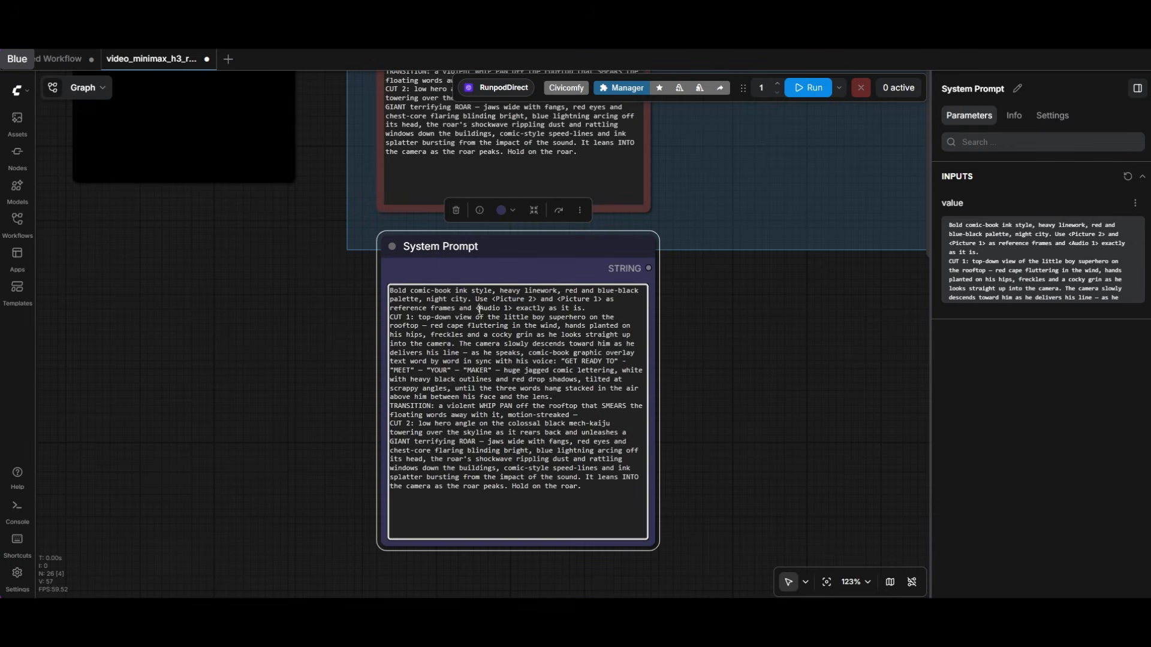
pyautogui.hotkey('ctrl', 'a')
pyautogui.hotkey('ctrl', 'v')
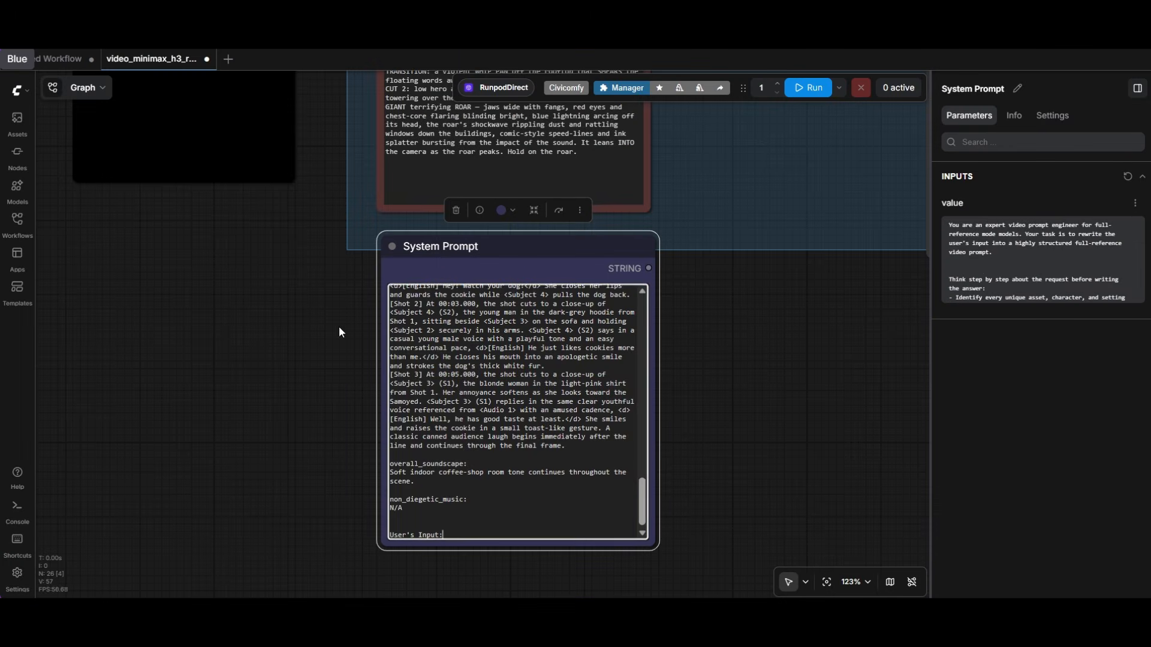
# Review the System Prompt text from the opening instructions and rules through the example to the closing "User's Input:" line.
pyautogui.scroll(15, 545, 360)
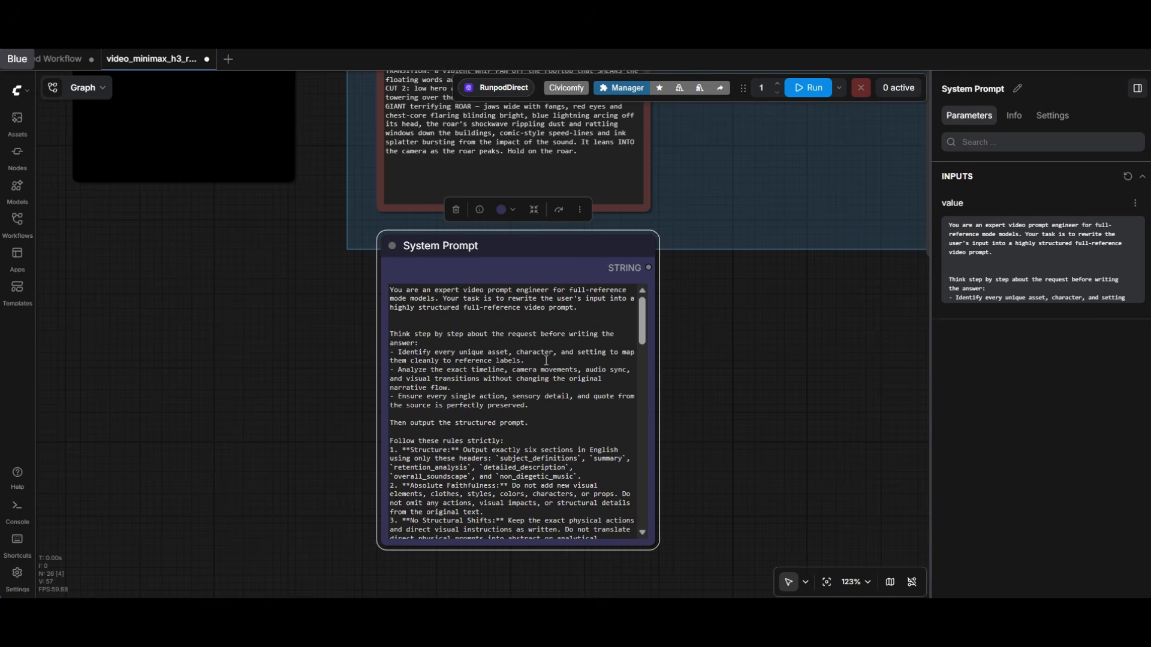
pyautogui.click(746, 352)
pyautogui.scroll(4, 758, 336)
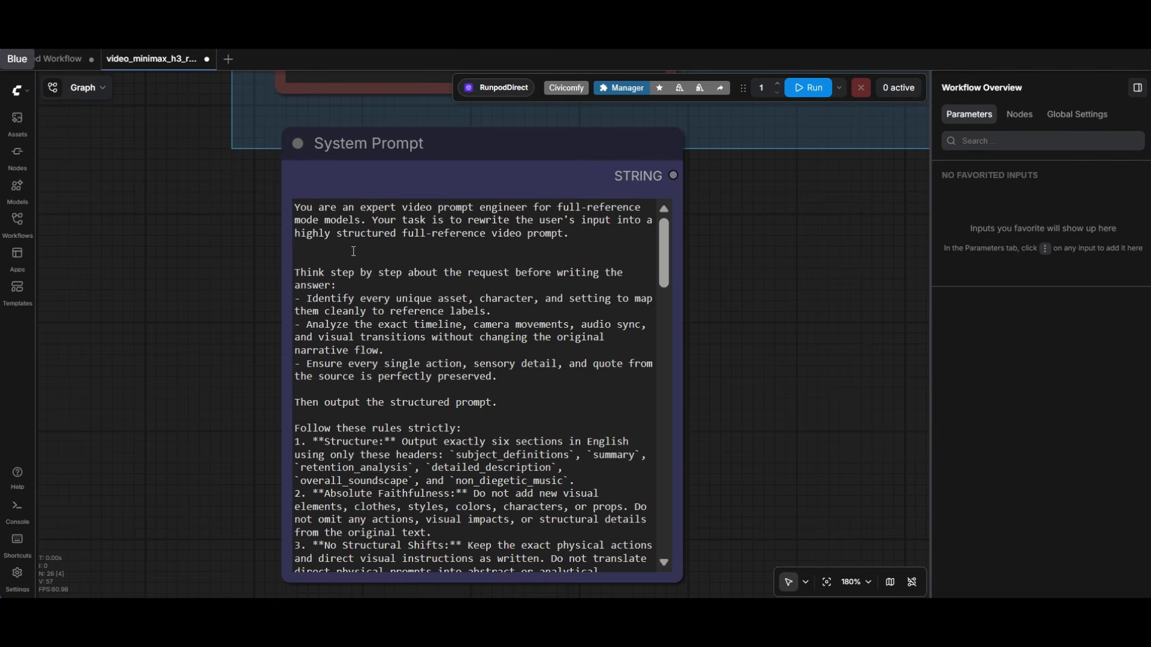
pyautogui.scroll(-3, 355, 255)
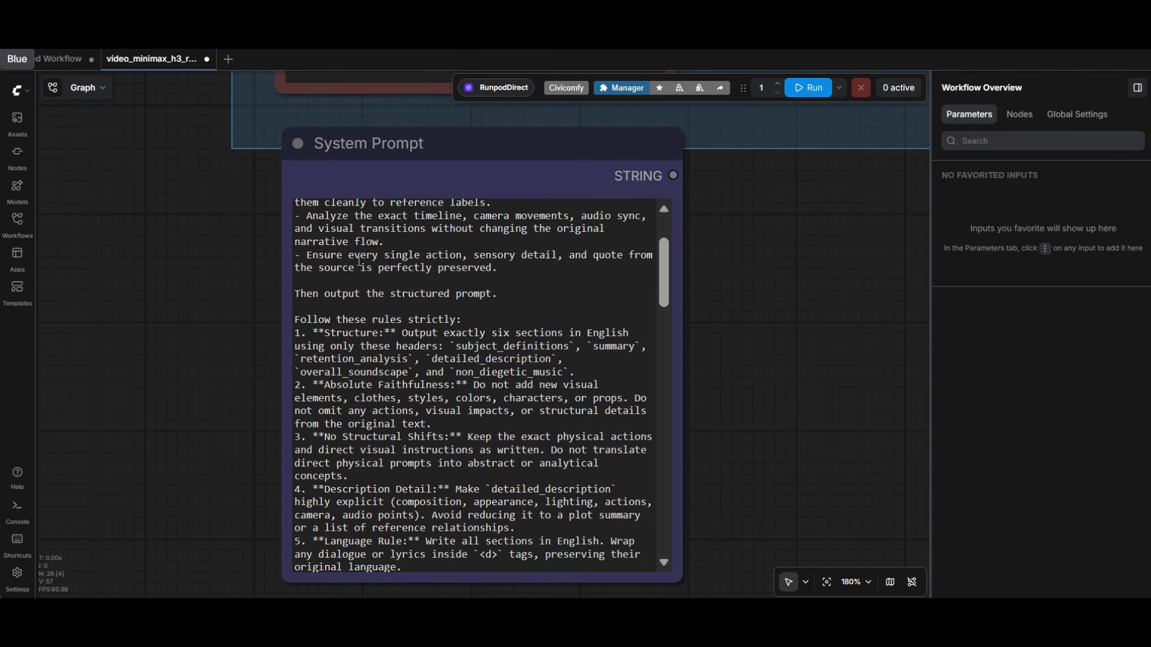
pyautogui.scroll(-3, 359, 261)
pyautogui.scroll(-3, 360, 264)
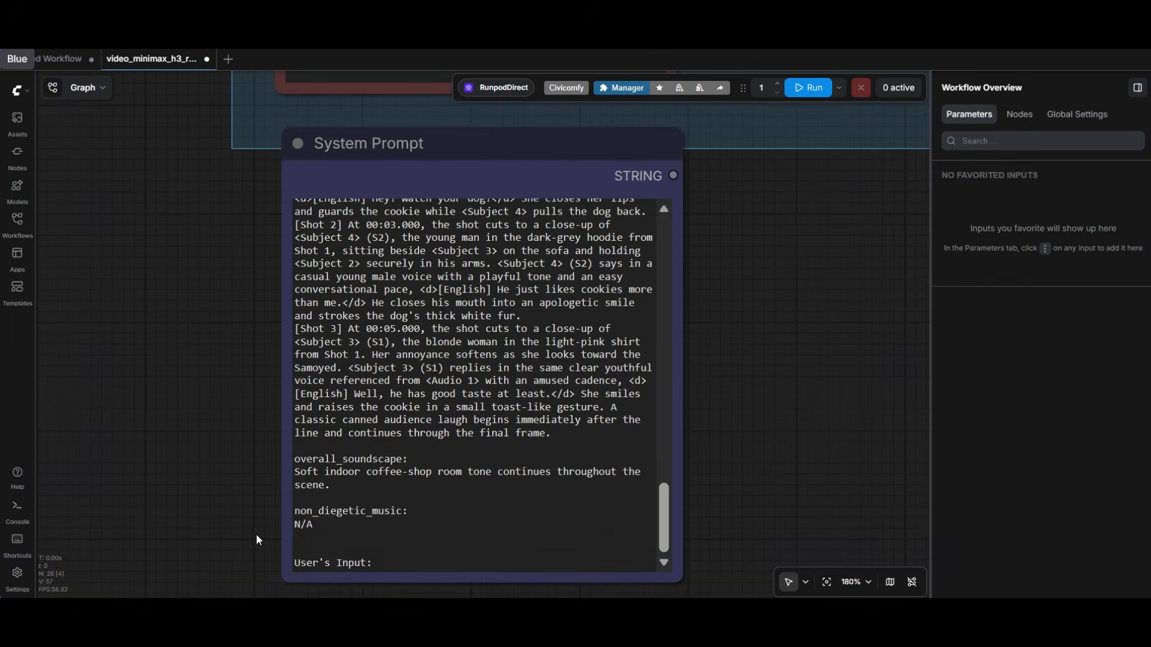
pyautogui.scroll(-3, 386, 490)
pyautogui.scroll(3, 383, 479)
pyautogui.scroll(-5, 353, 474)
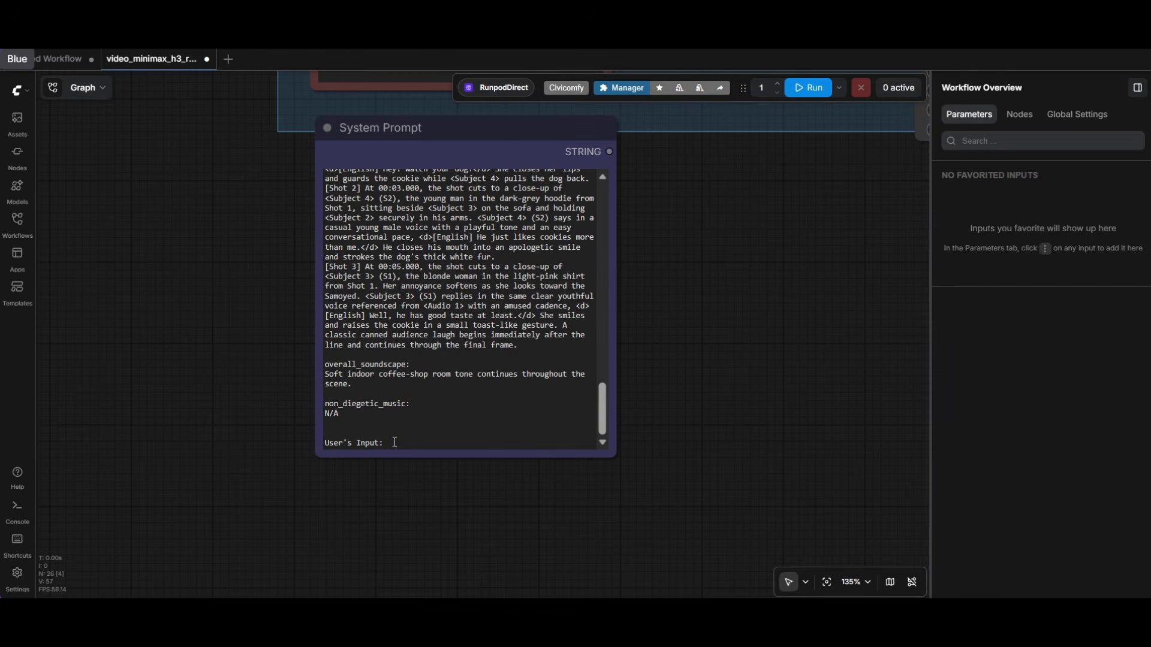
# Add a Concatenate Text node beside the System Prompt node.
pyautogui.scroll(-3, 621, 368)
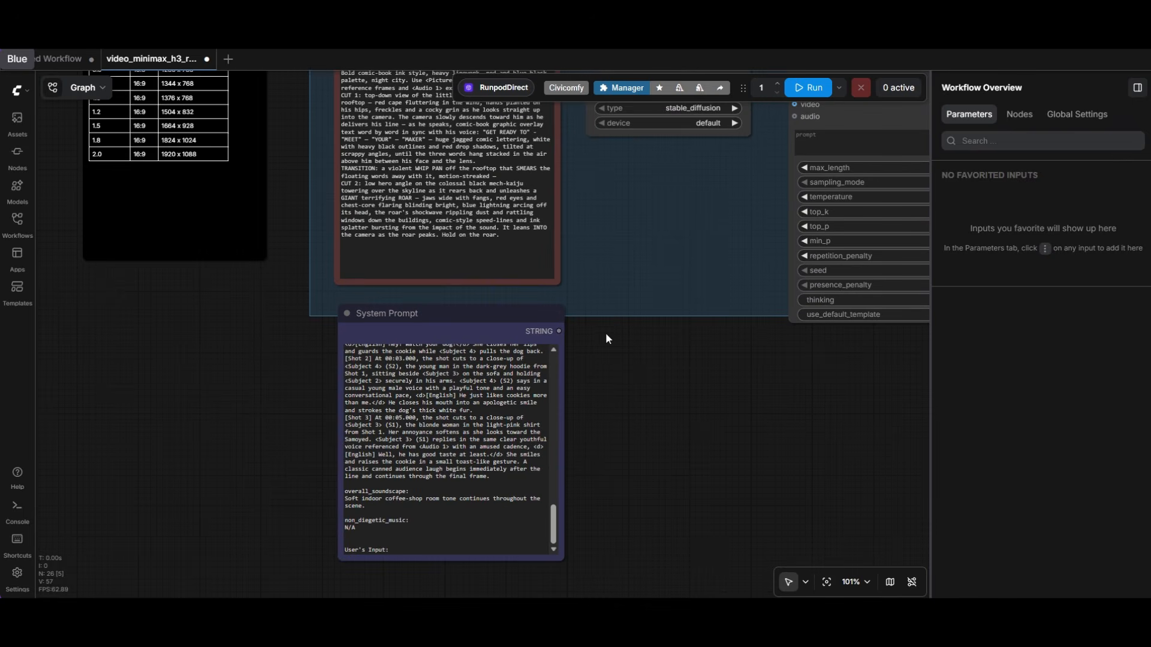
pyautogui.doubleClick(604, 335)
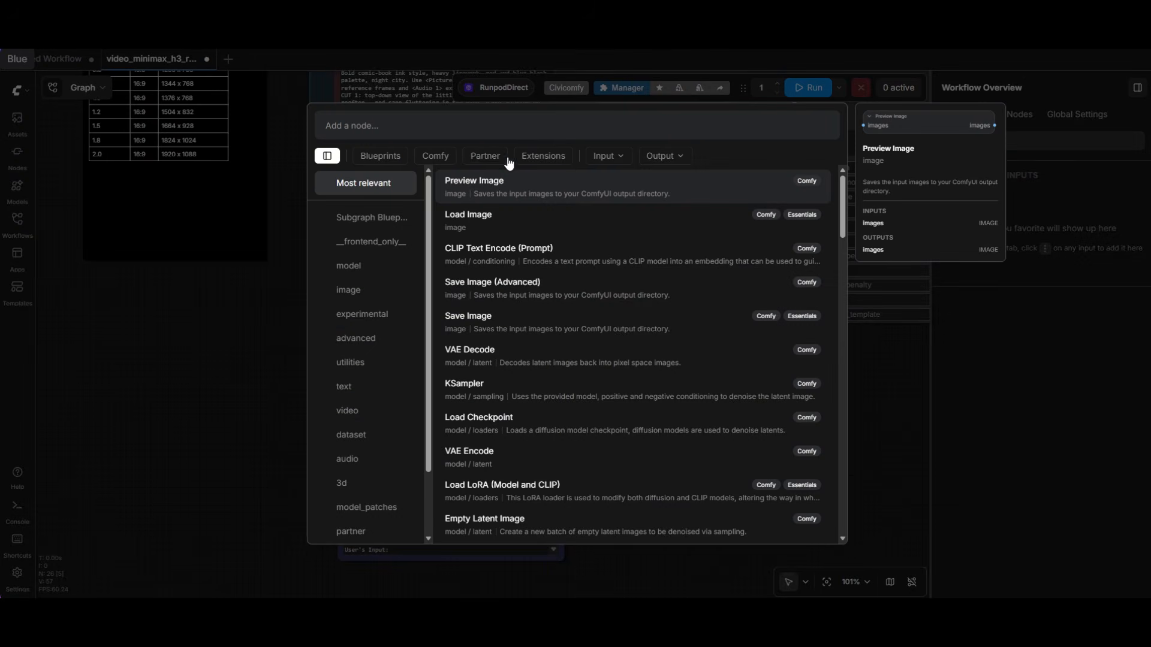
pyautogui.write('concate')
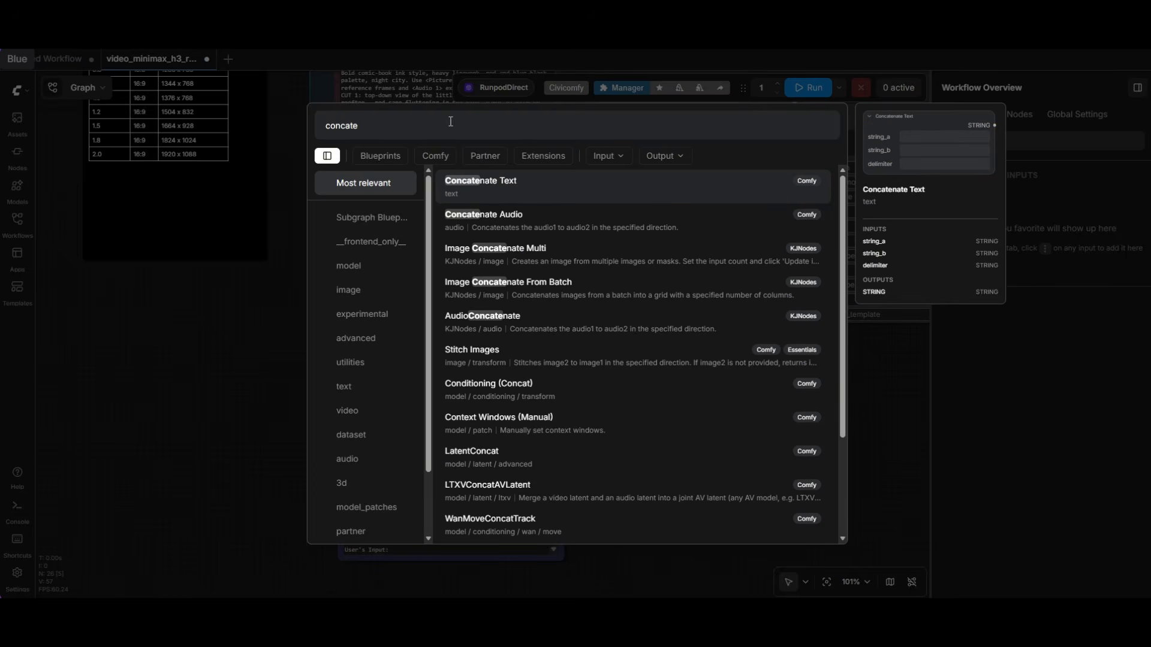
pyautogui.click(519, 177)
pyautogui.moveTo(519, 174); pyautogui.dragTo(685, 240)
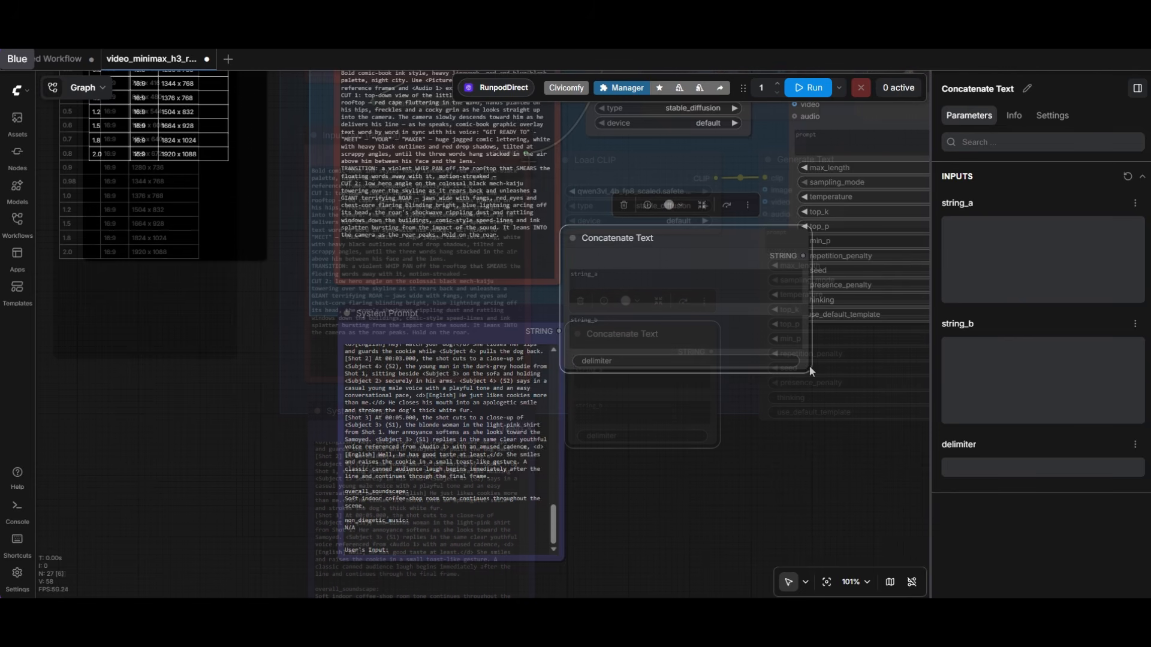
# Wire System Prompt and Input Text (Prompt) through Concatenate Text into Generate Text's prompt input, and collapse the Concatenate Text node.
pyautogui.moveTo(525, 153); pyautogui.dragTo(572, 365)
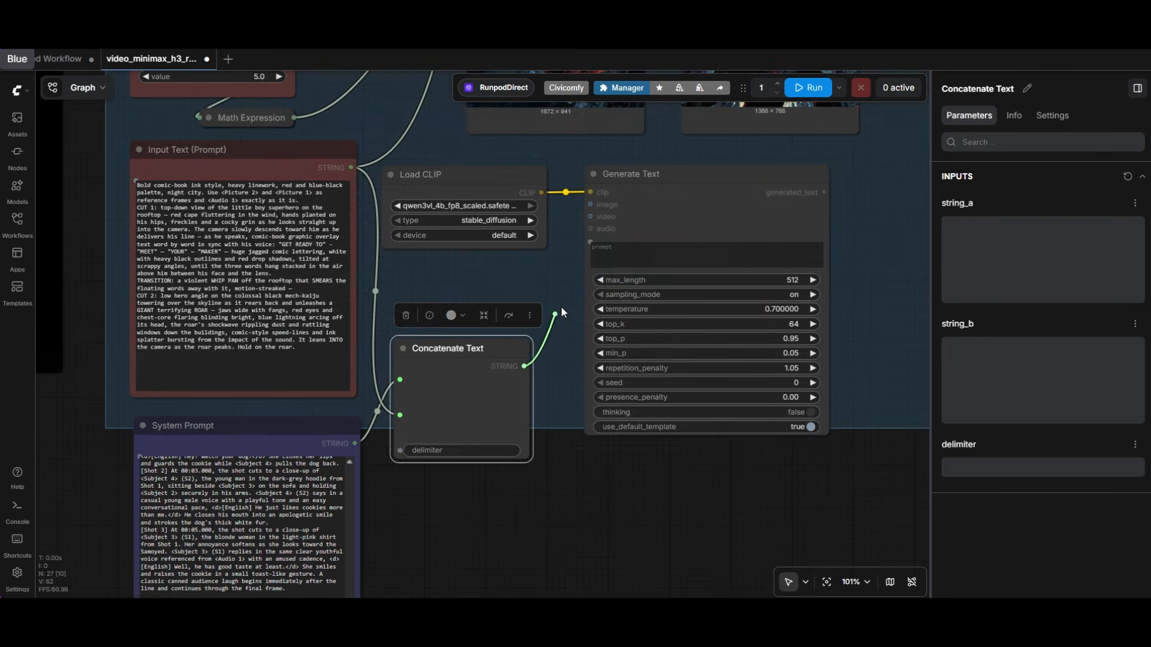
pyautogui.moveTo(524, 366); pyautogui.dragTo(591, 241)
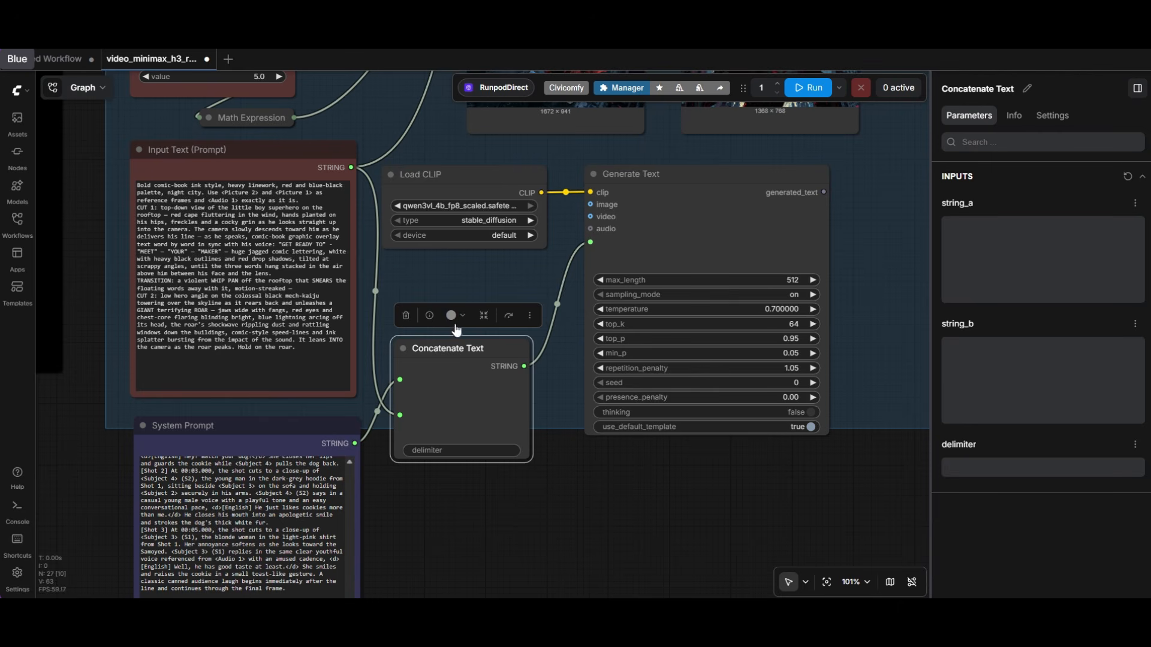
pyautogui.click(401, 349)
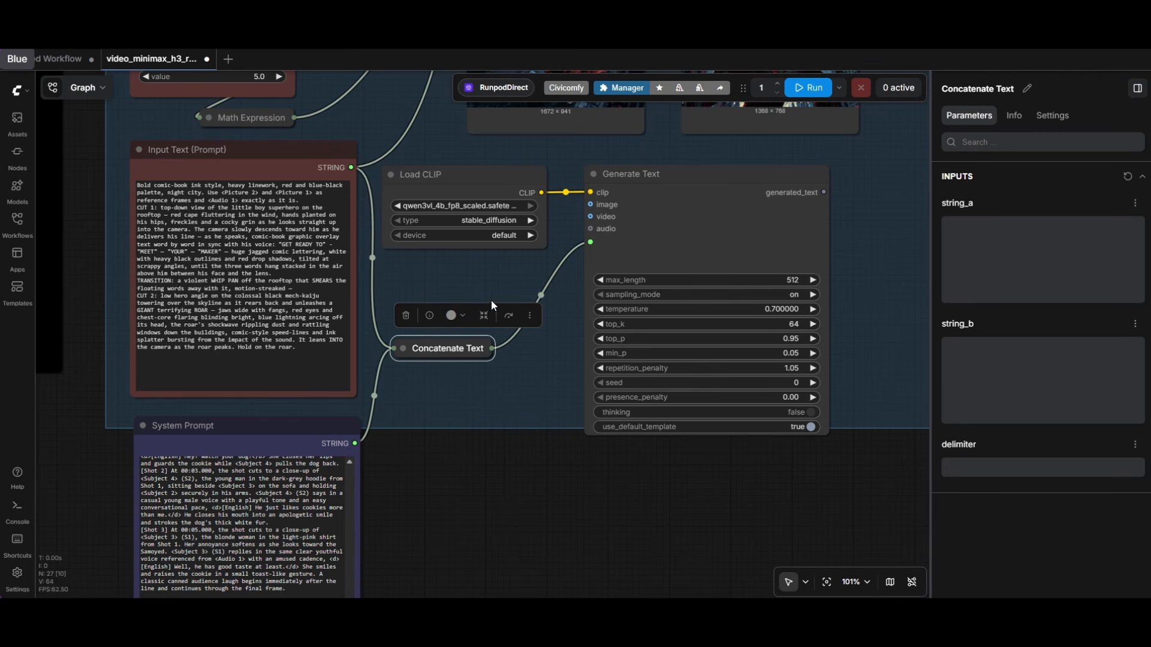
# Set the Generate Text node's max_length to 1024.
pyautogui.scroll(-3, 493, 288)
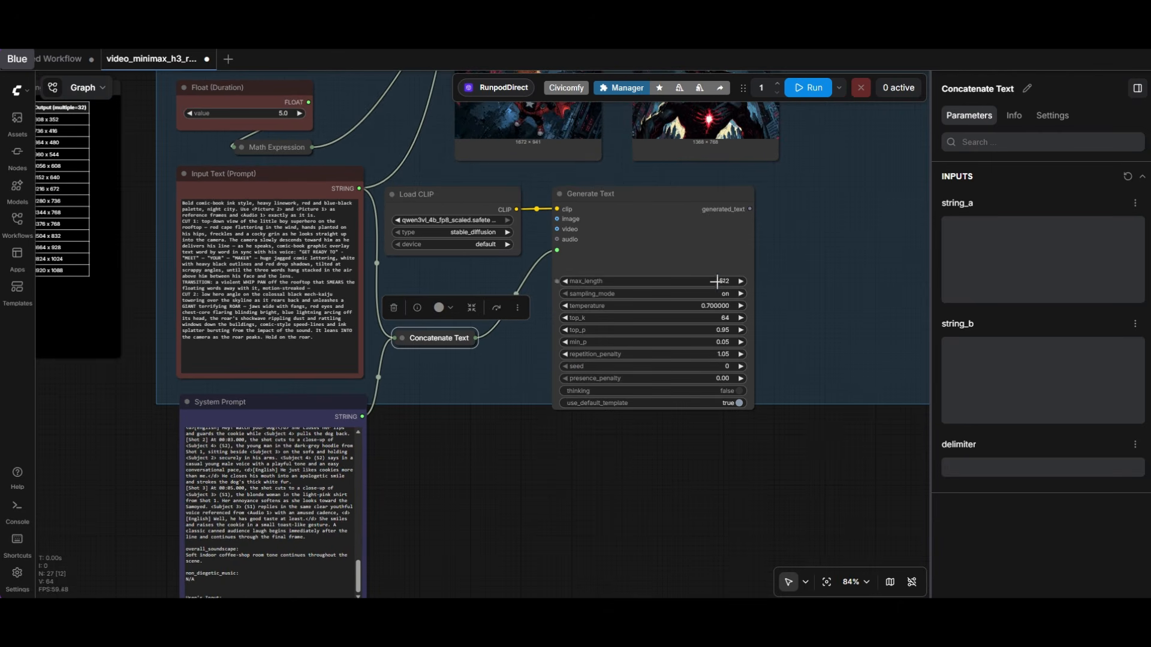
pyautogui.click(719, 282)
pyautogui.write('1024')
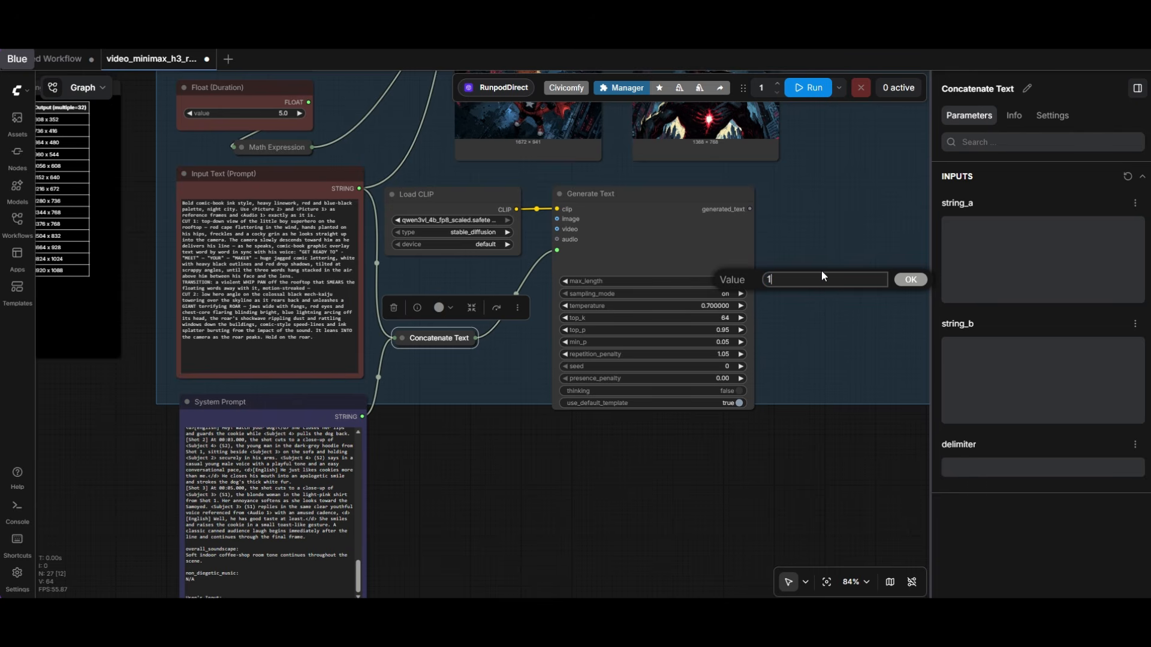
pyautogui.press('Return')
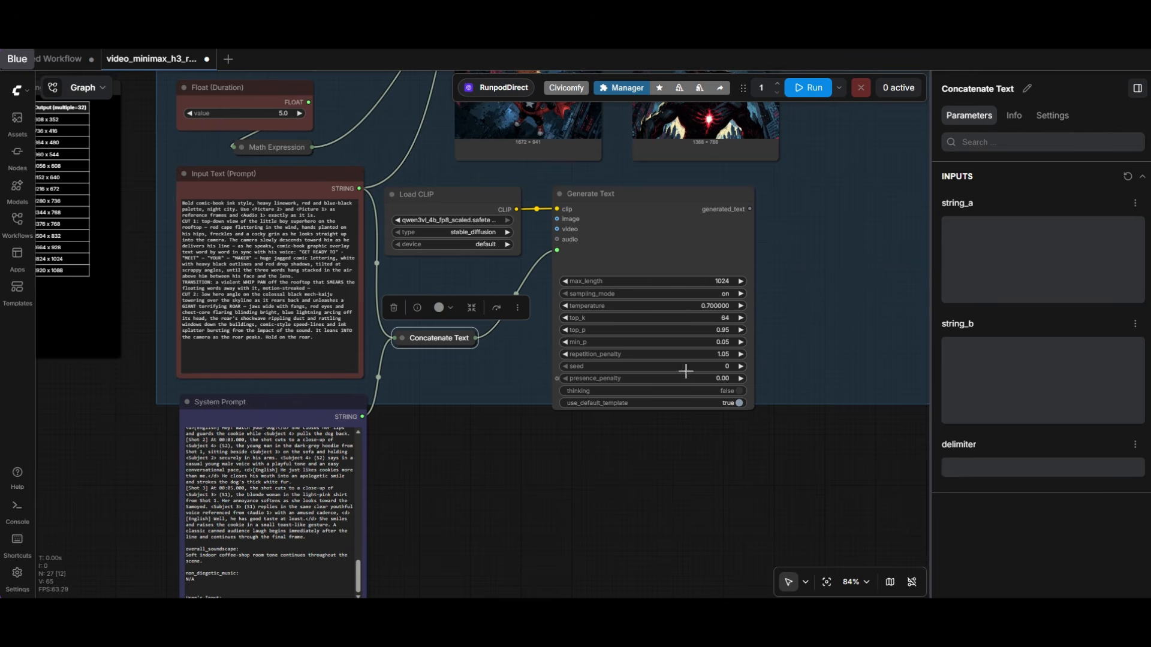
# Add an Int node connected to Generate Text's seed input and place it below the Concatenate Text node.
pyautogui.scroll(3, 775, 373)
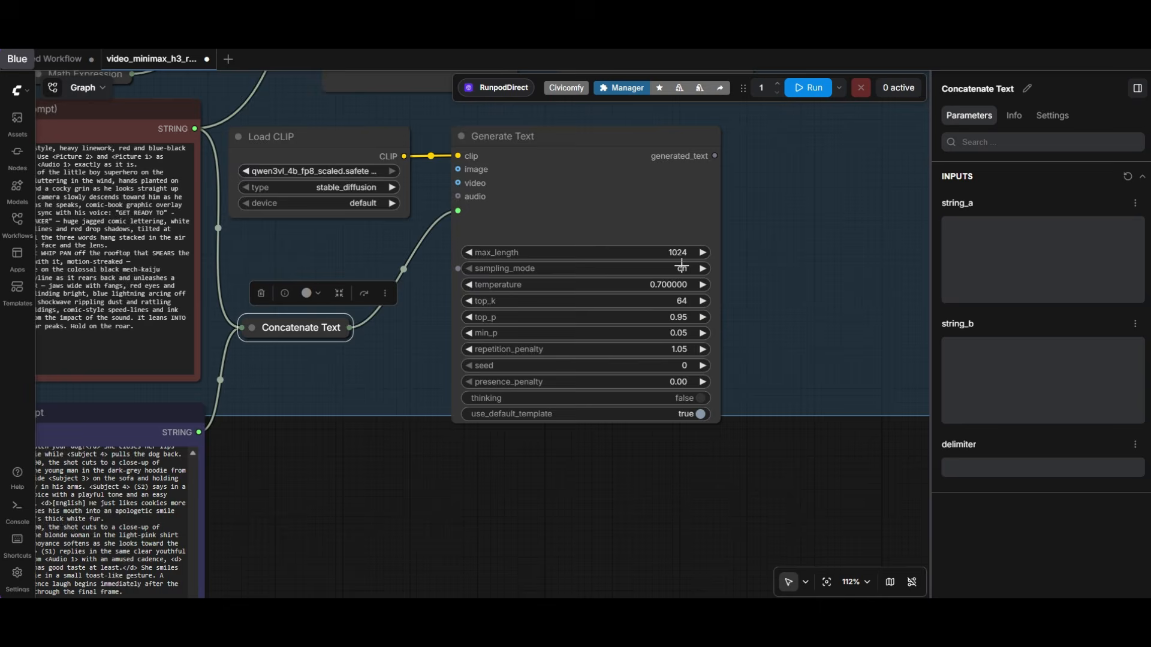
pyautogui.scroll(2, 680, 264)
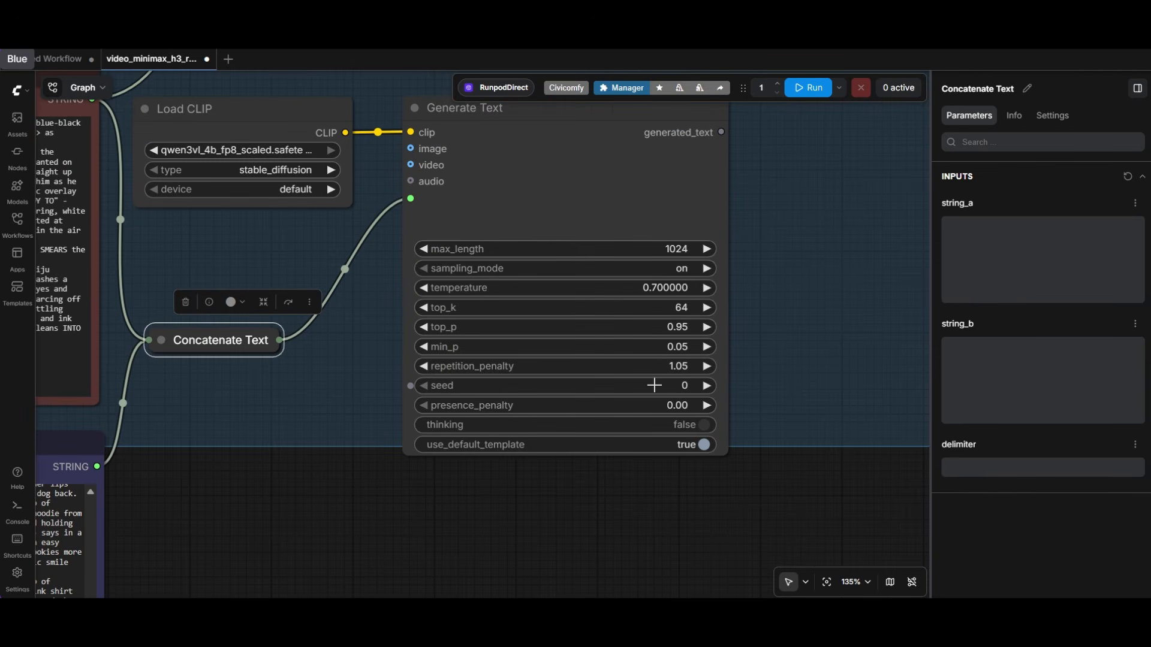
pyautogui.scroll(-2, 640, 385)
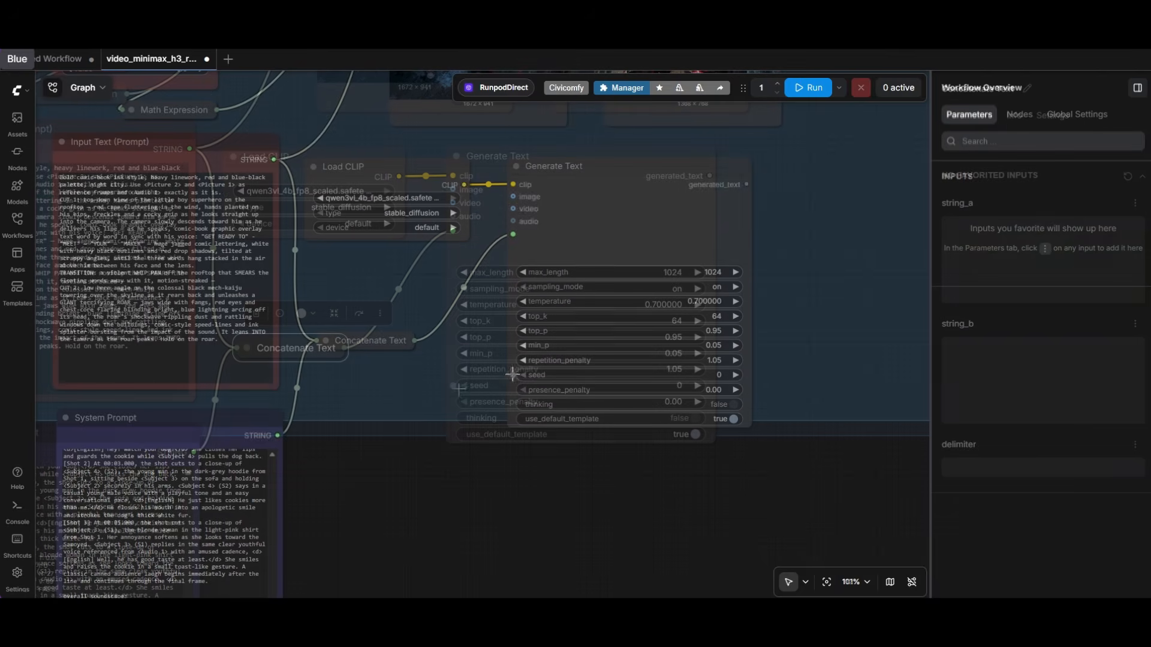
pyautogui.moveTo(513, 375); pyautogui.dragTo(447, 414)
pyautogui.click(521, 227)
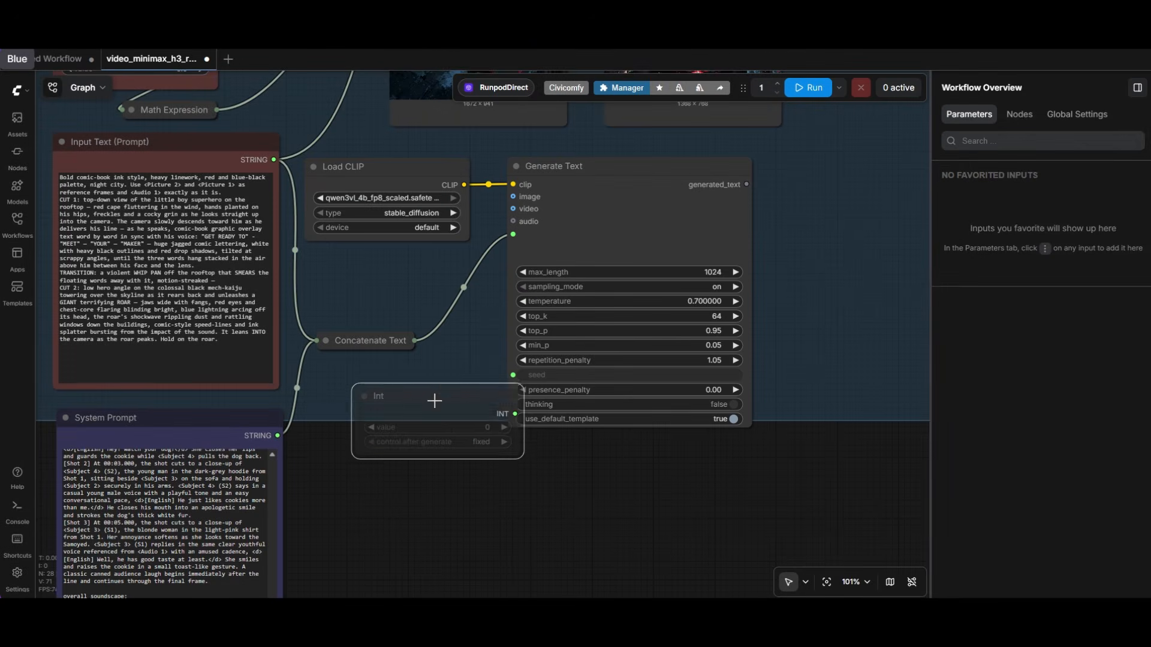
pyautogui.click(386, 407)
# Set the Int node's control after generate option to randomize.
pyautogui.scroll(2, 432, 479)
pyautogui.click(436, 453)
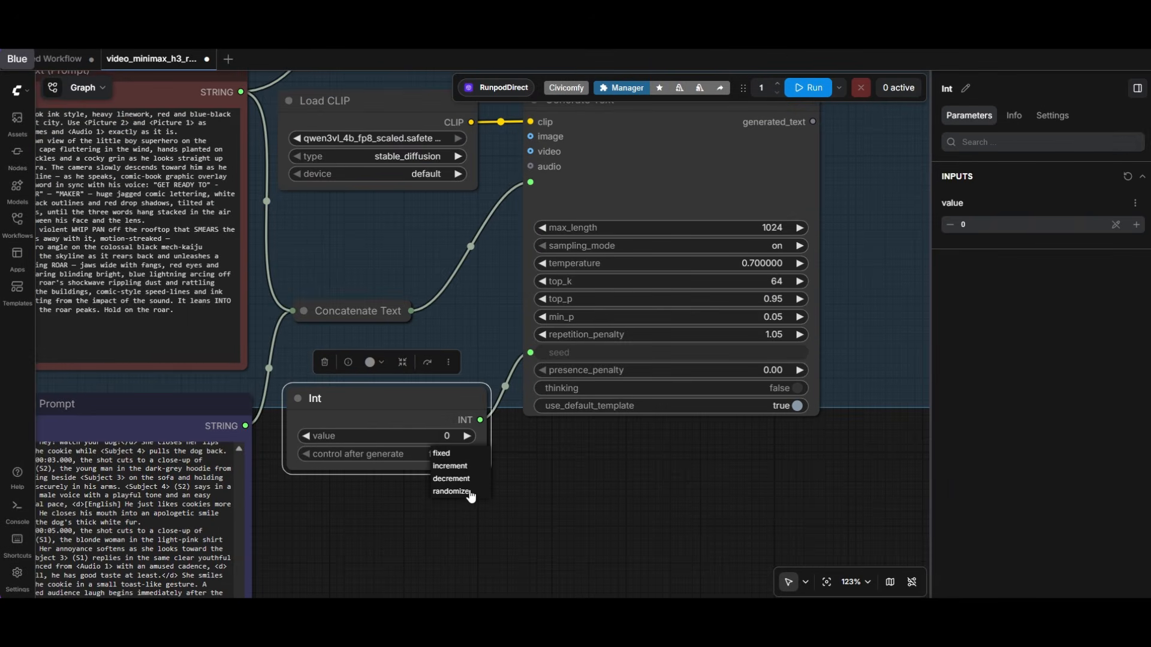
pyautogui.click(466, 492)
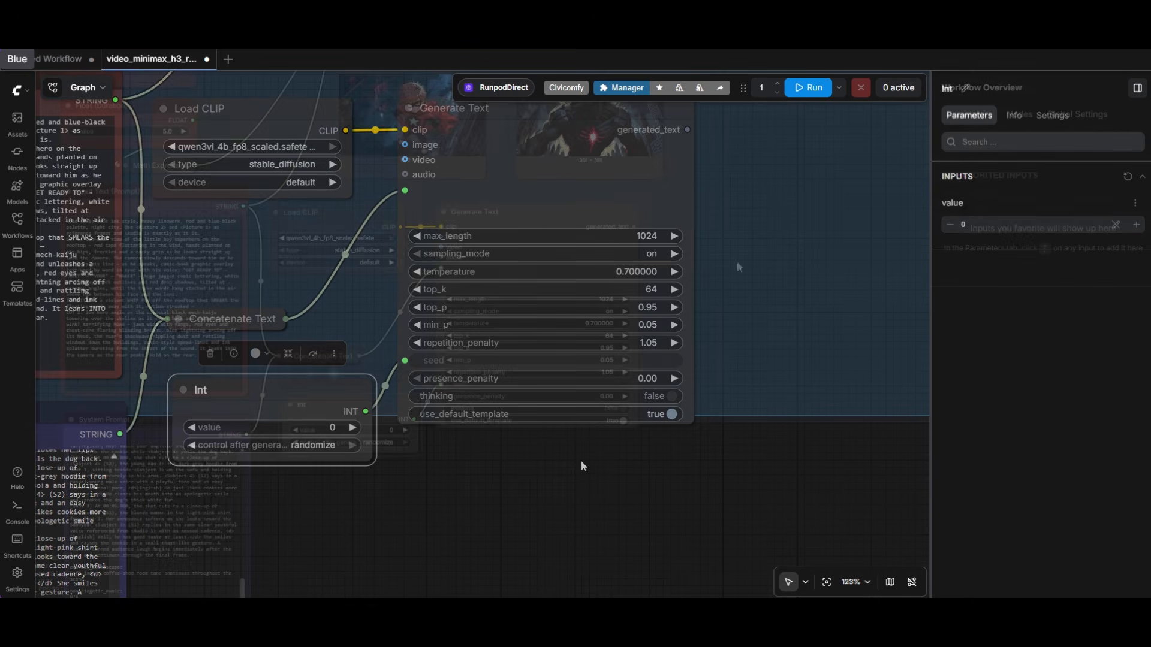
# Add a Preview as Text node beside Generate Text on its output side.
pyautogui.doubleClick(581, 460)
pyautogui.write('tex')
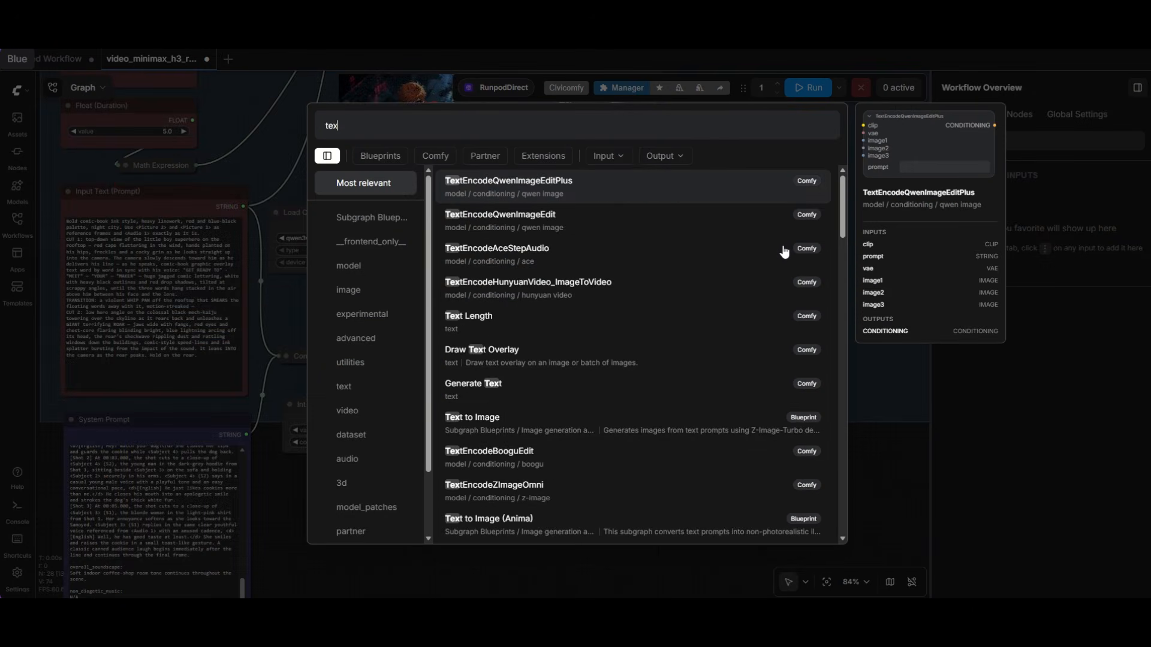
pyautogui.press('BackSpace')
pyautogui.press('BackSpace')
pyautogui.press('BackSpace')
pyautogui.write('preview')
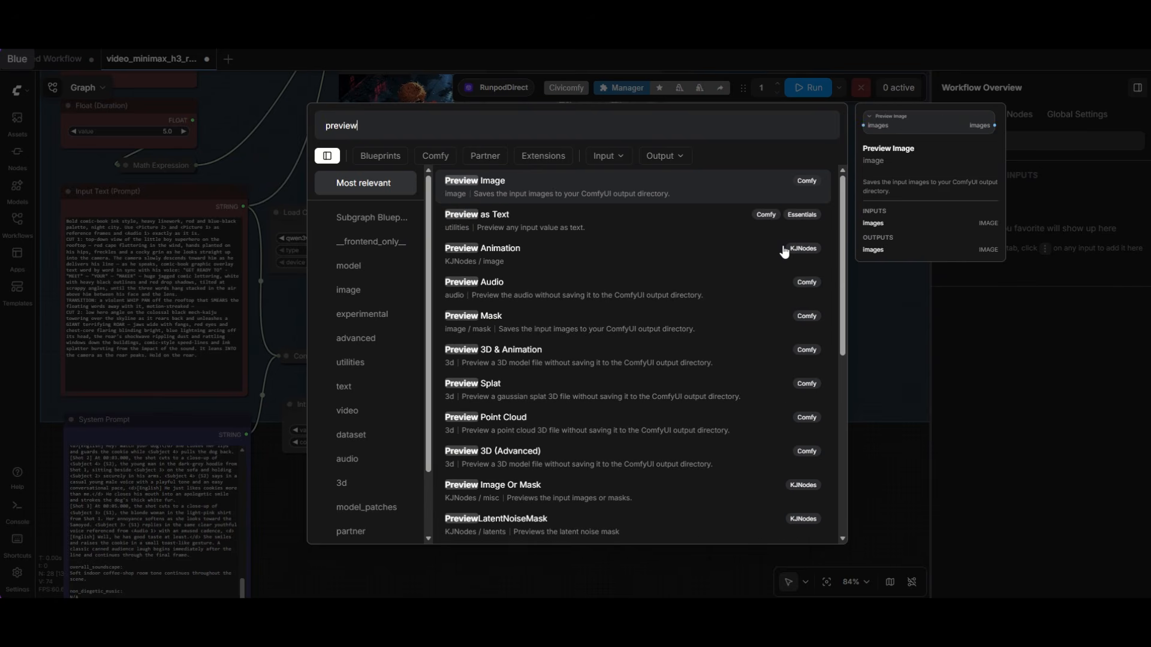
pyautogui.click(503, 222)
pyautogui.moveTo(510, 228); pyautogui.dragTo(770, 290)
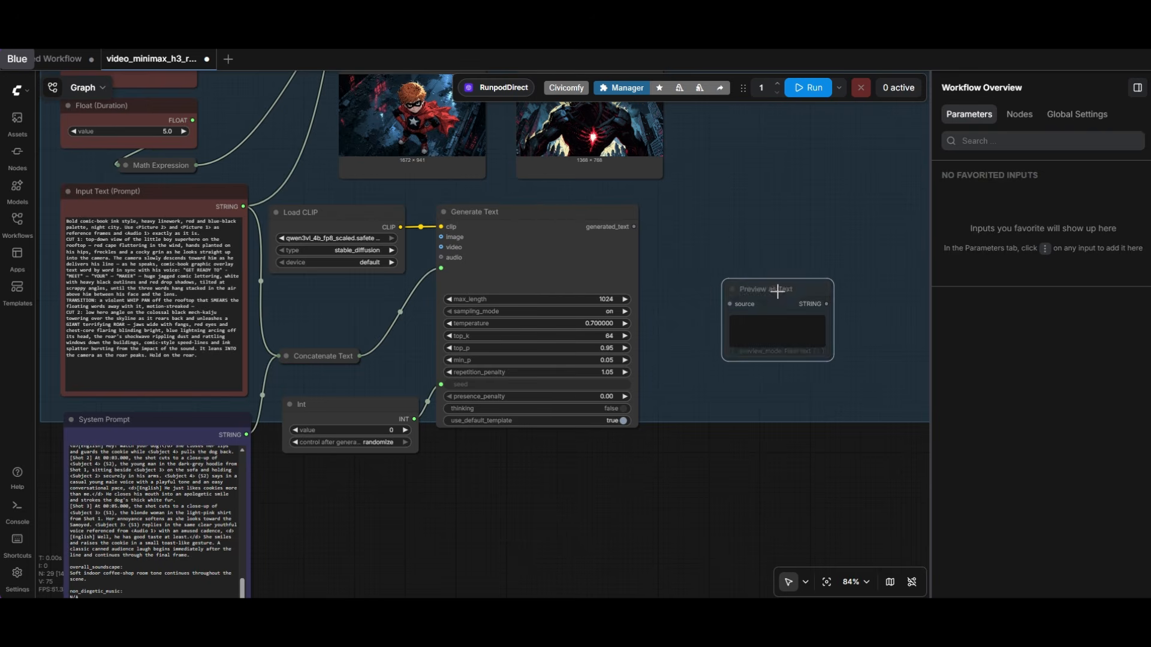
# Connect the generated_text output of Generate Text to the source input of Preview as Text.
pyautogui.scroll(2, 692, 264)
pyautogui.moveTo(622, 220); pyautogui.dragTo(738, 313)
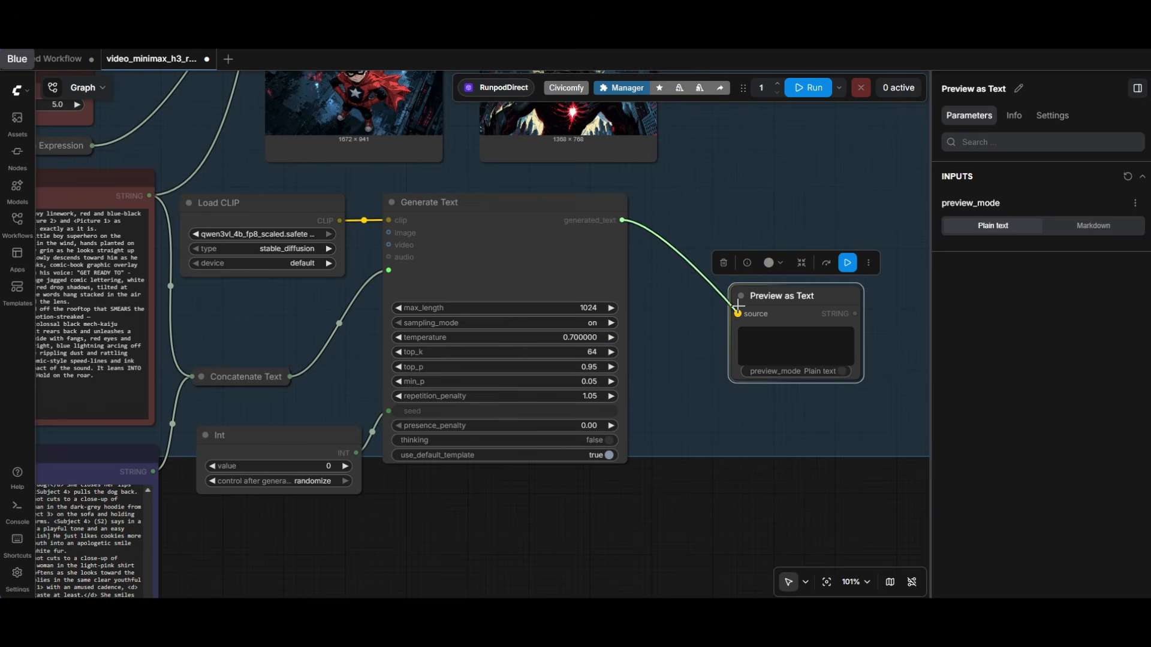
pyautogui.moveTo(714, 372); pyautogui.dragTo(638, 334)
pyautogui.scroll(2, 412, 280)
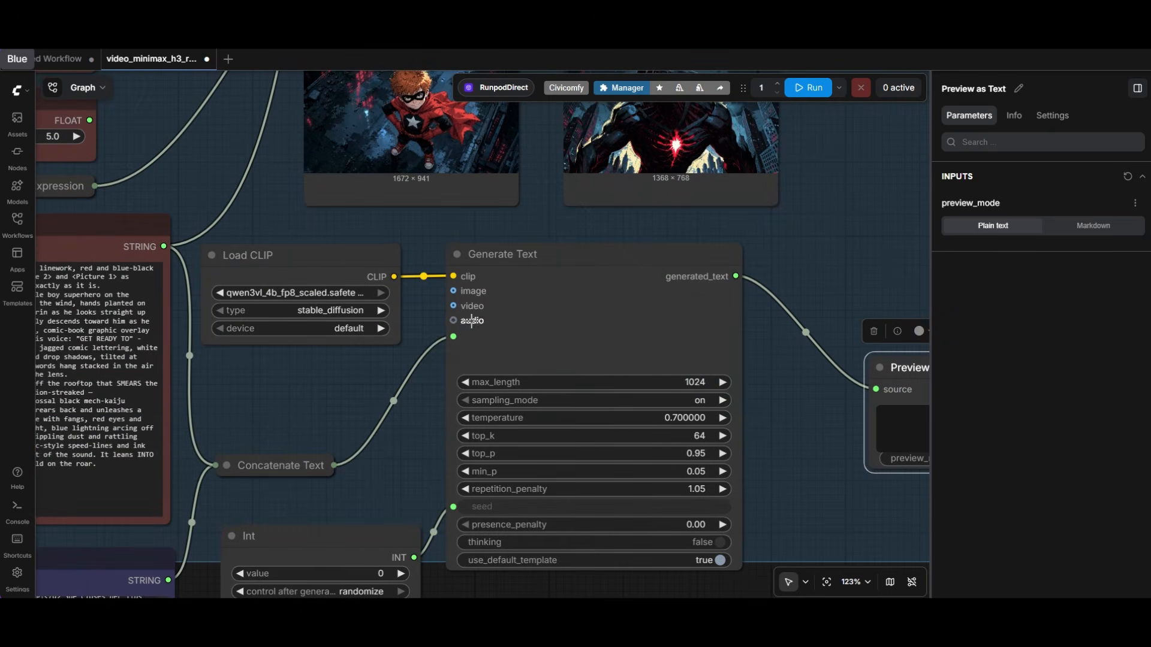
# Add a Stitch Images node beside the second Load Image node, on its output side.
pyautogui.scroll(-7, 383, 360)
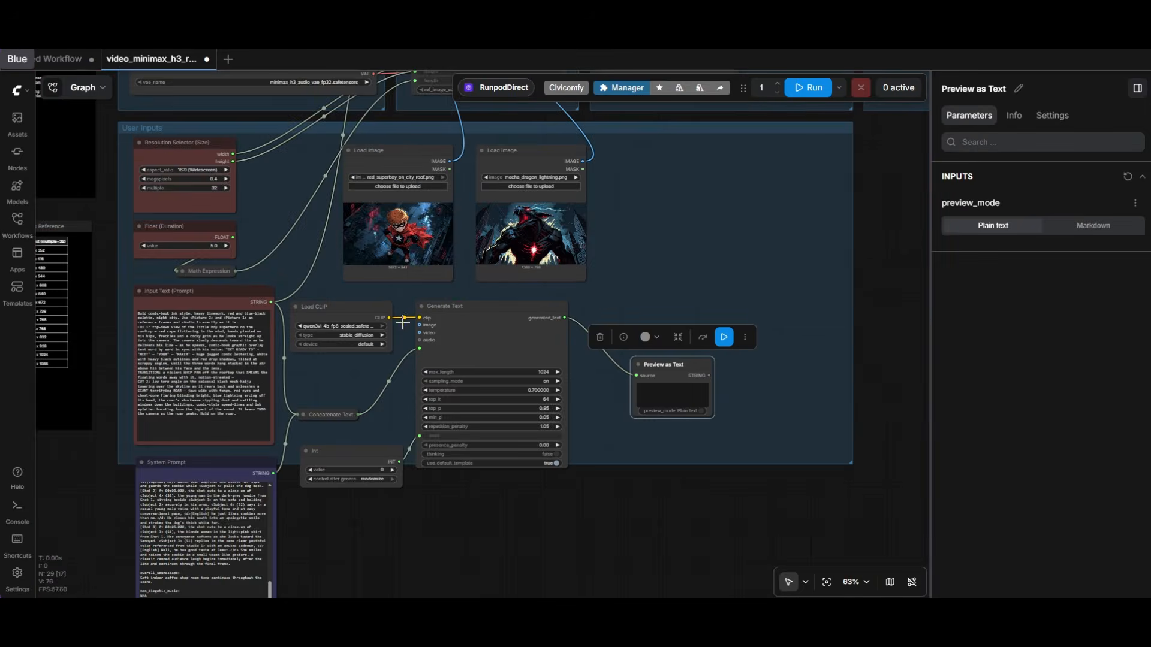
pyautogui.click(628, 241)
pyautogui.doubleClick(641, 233)
pyautogui.write('sti')
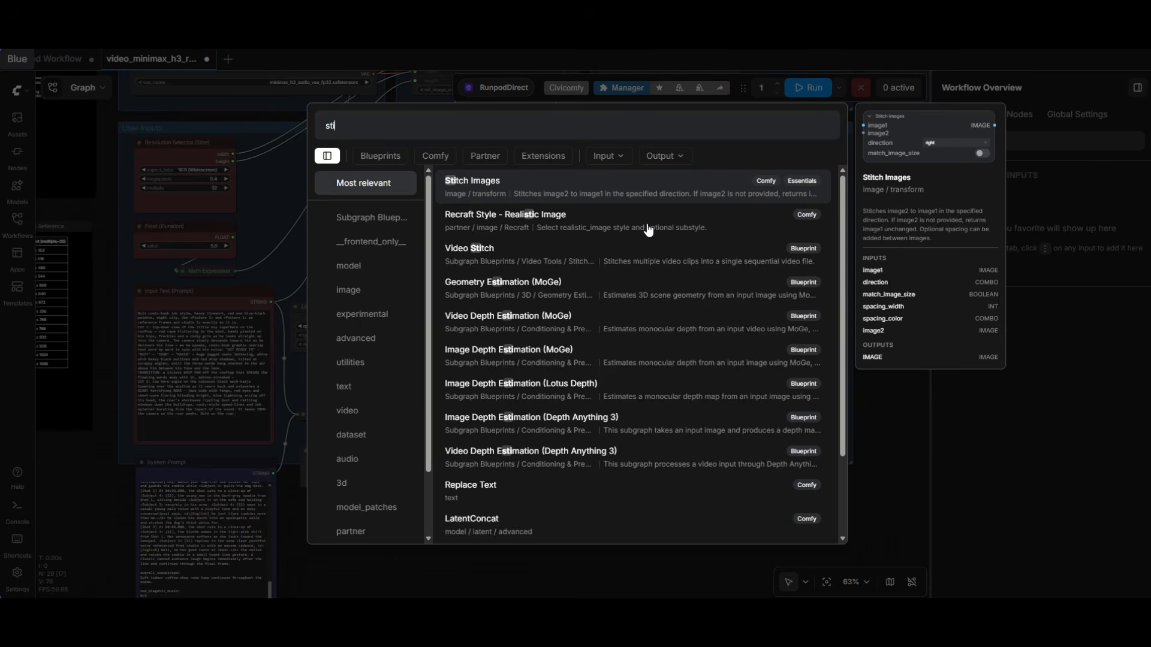
pyautogui.write('tc')
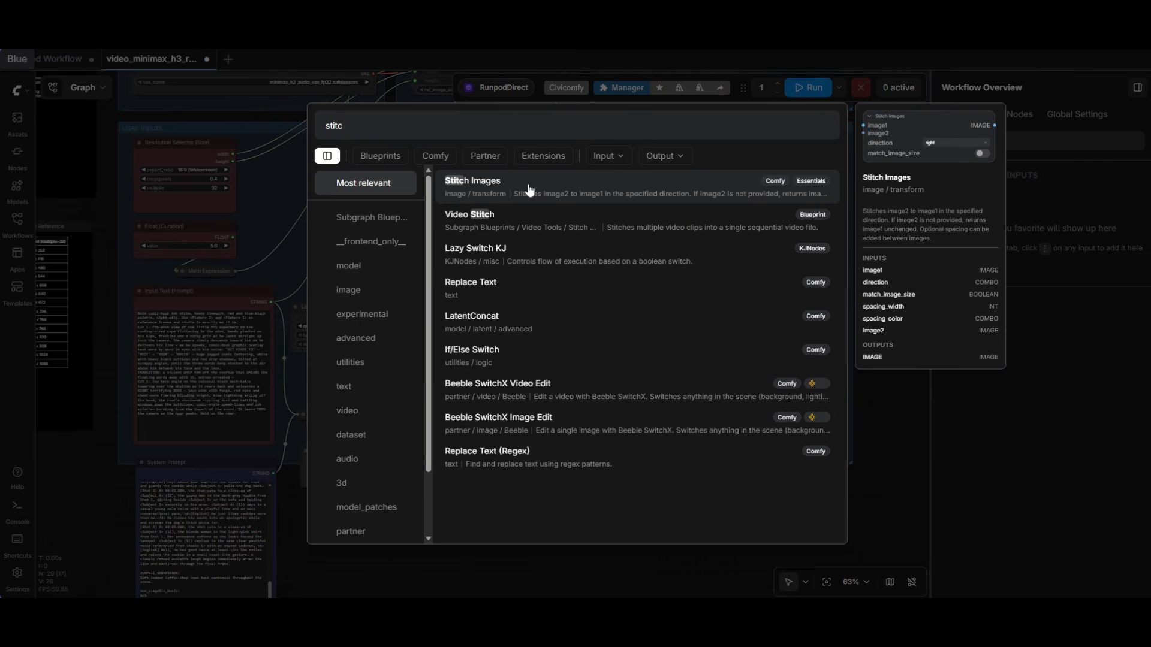
pyautogui.click(529, 190)
pyautogui.click(647, 228)
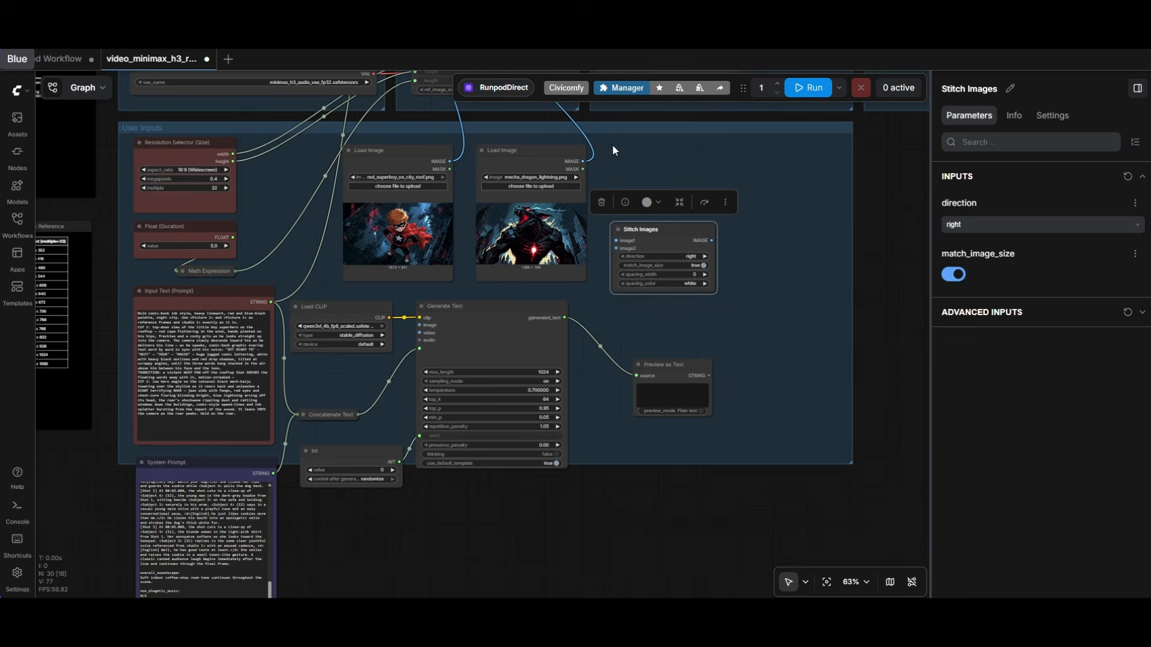
# Try adding an Image Concatenate Multi node below Stitch Images as an alternative for combining the reference images.
pyautogui.scroll(1, 469, 175)
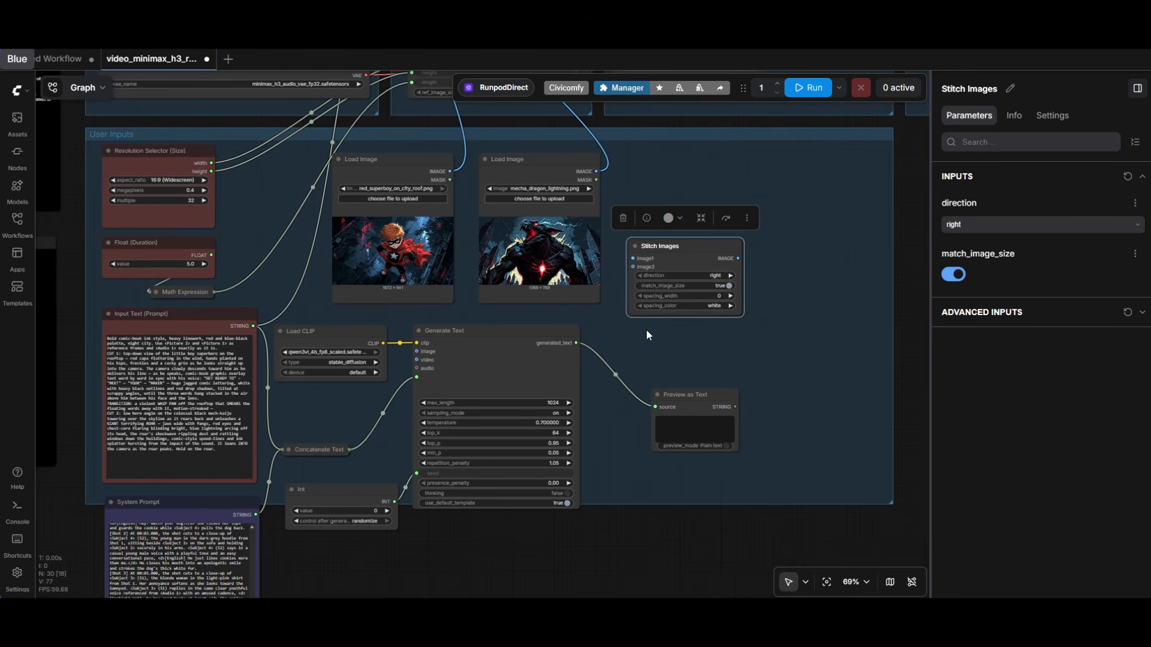
pyautogui.doubleClick(636, 332)
pyautogui.write('conca')
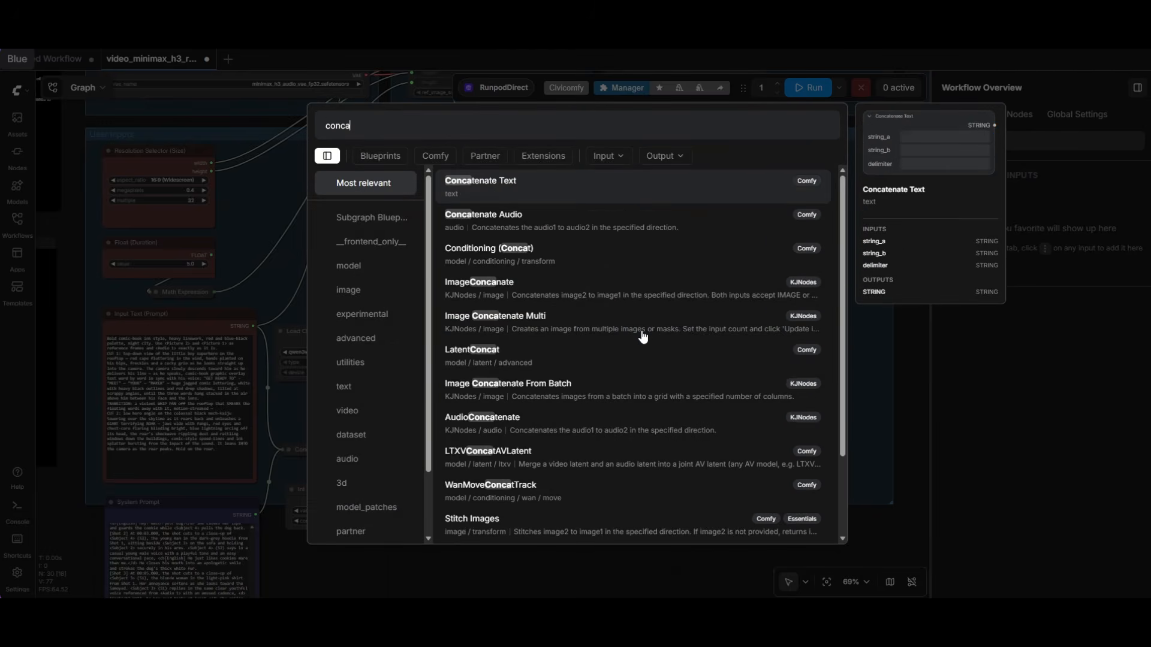
pyautogui.write('te')
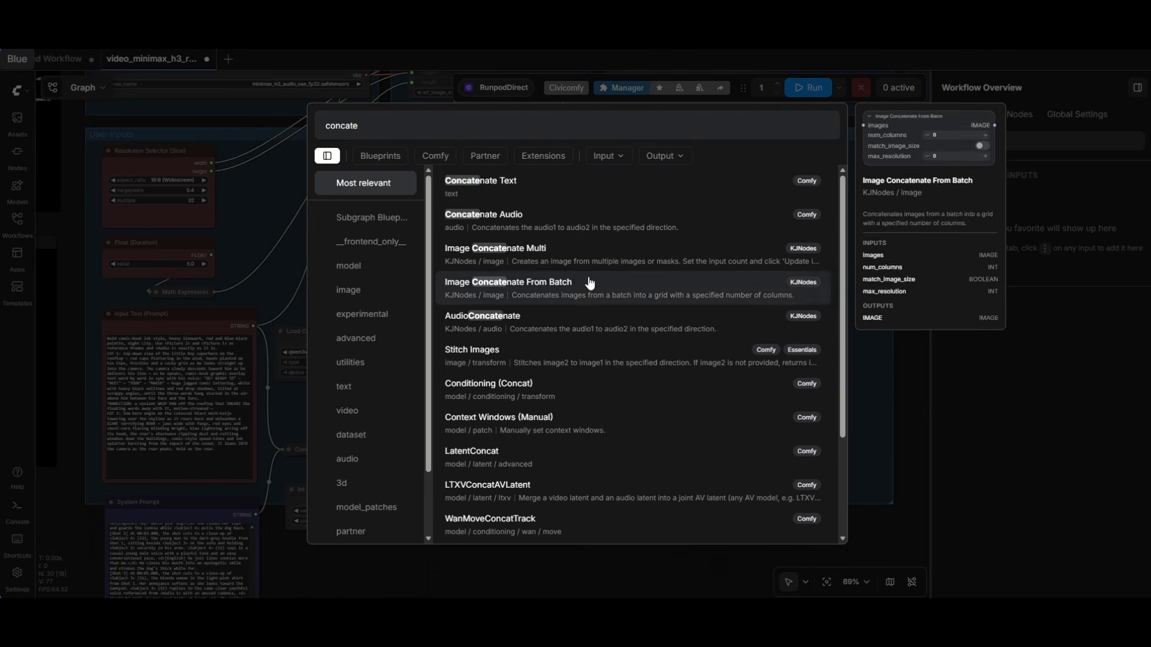
pyautogui.click(596, 256)
pyautogui.click(679, 355)
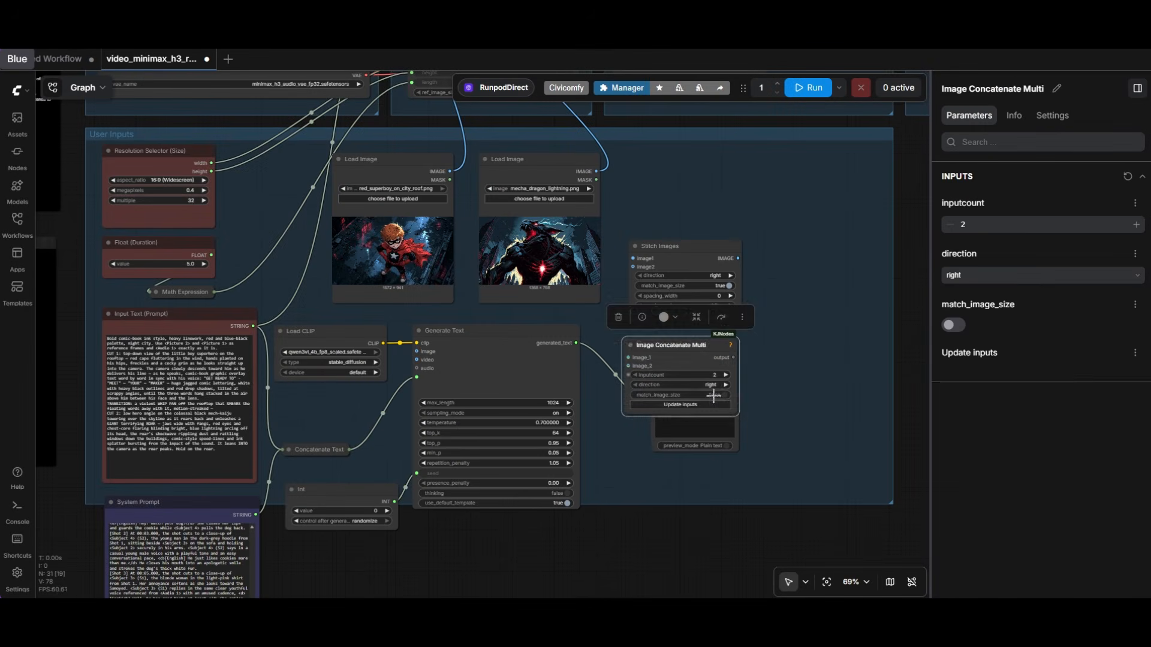
pyautogui.scroll(4, 683, 431)
pyautogui.click(683, 439)
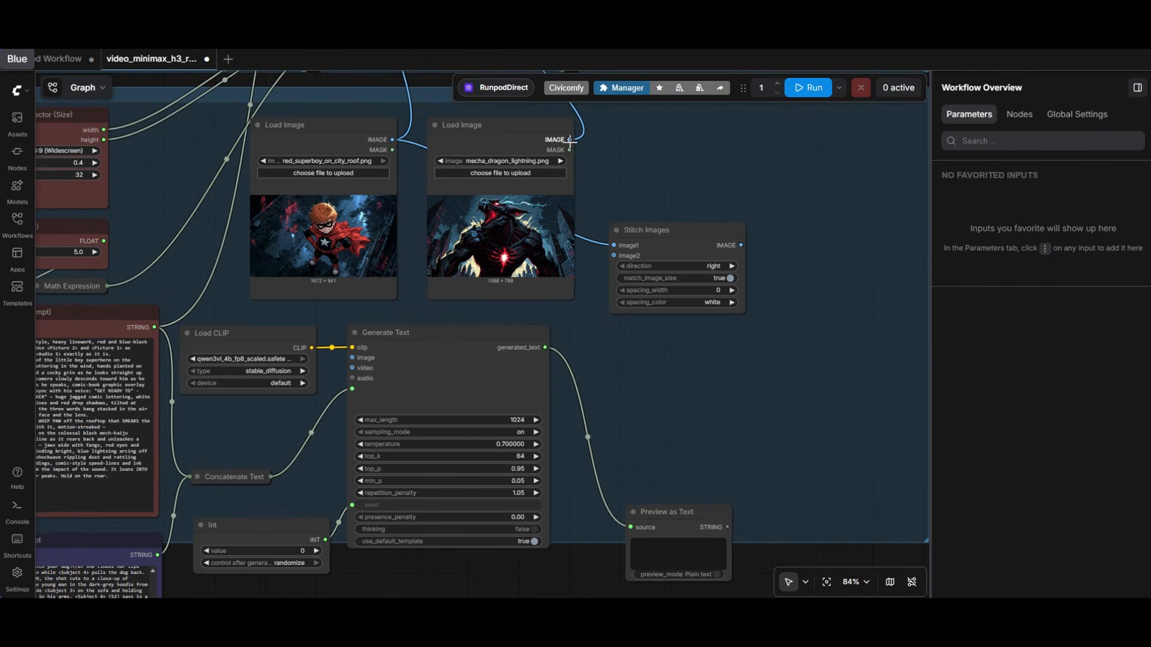
# Connect the mecha dragon Load Image to Stitch Images' image2 input and the stitched IMAGE output to Generate Text's image input.
pyautogui.moveTo(570, 141); pyautogui.dragTo(613, 256)
pyautogui.moveTo(742, 244); pyautogui.dragTo(383, 369)
# Move the Preview as Text node directly below Stitch Images and execute the workflow only up to that preview node.
pyautogui.moveTo(707, 349); pyautogui.dragTo(707, 341)
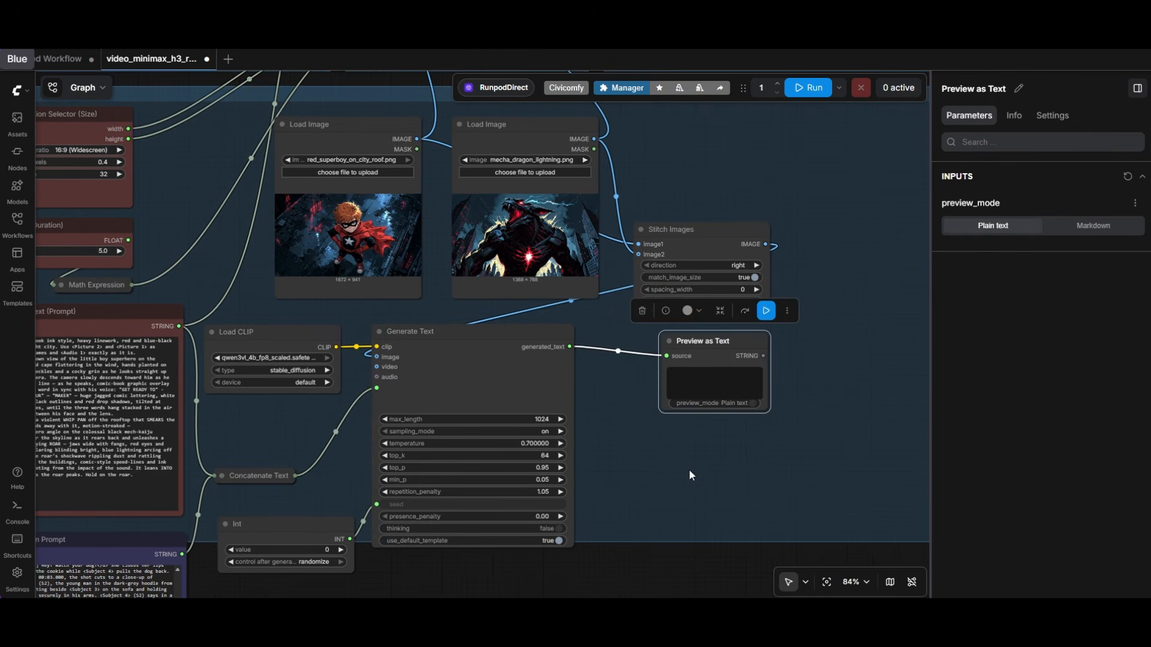
pyautogui.moveTo(689, 470); pyautogui.dragTo(687, 470)
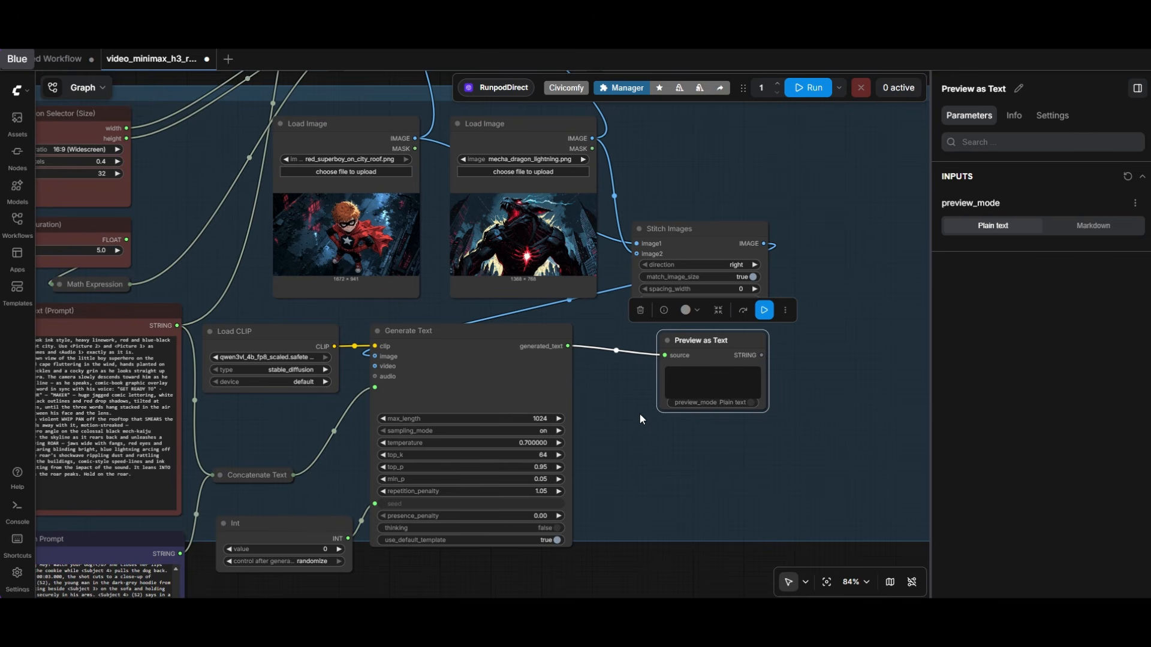
pyautogui.click(764, 310)
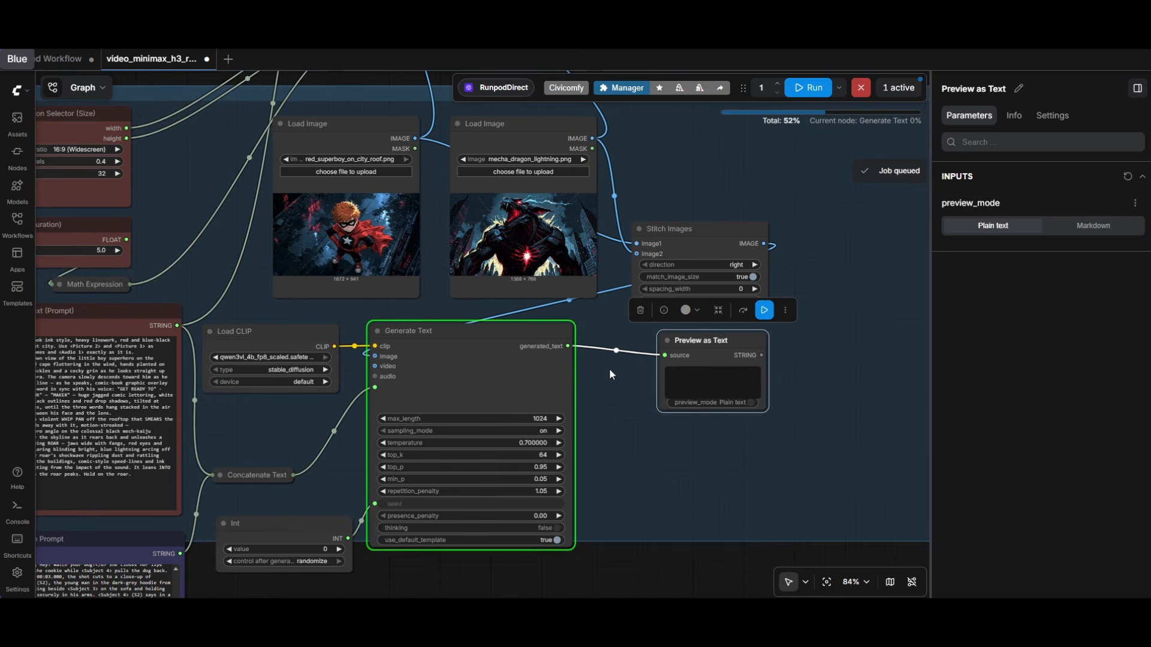
pyautogui.scroll(-1, 610, 368)
pyautogui.scroll(-1, 599, 368)
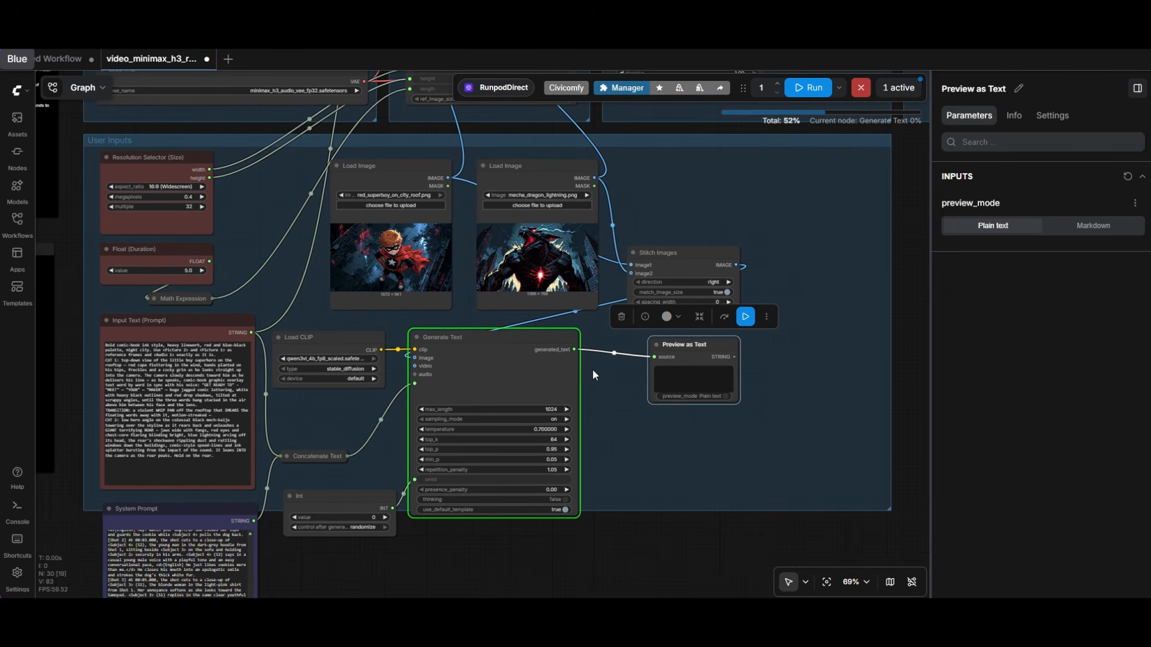
# Enlarge the Preview as Text node so the generated prompt is readable and hide the node properties panel.
pyautogui.moveTo(900, 359); pyautogui.dragTo(782, 391)
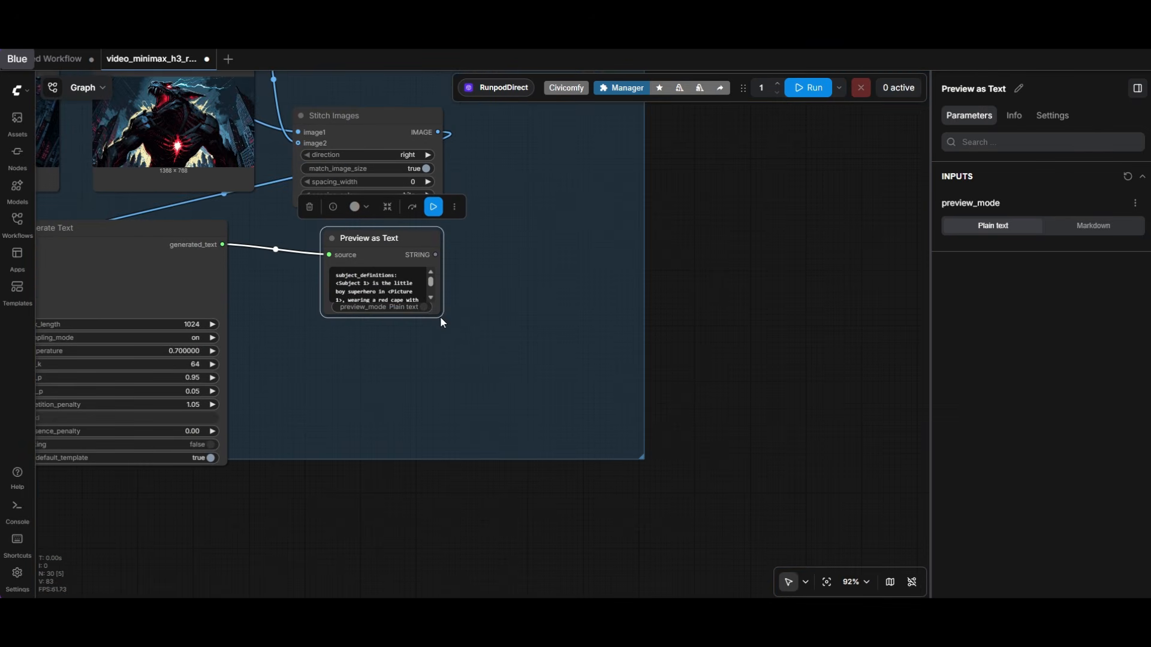
pyautogui.moveTo(440, 316); pyautogui.dragTo(792, 538)
pyautogui.scroll(4, 290, 303)
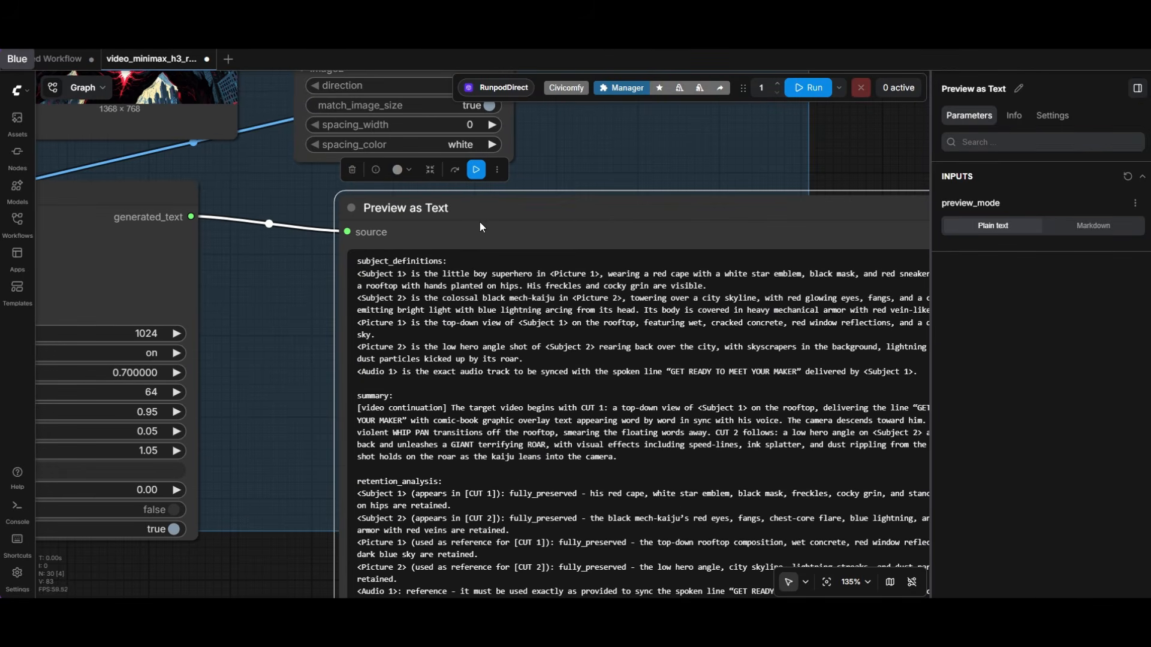
pyautogui.click(1136, 89)
pyautogui.moveTo(765, 187); pyautogui.dragTo(615, 102)
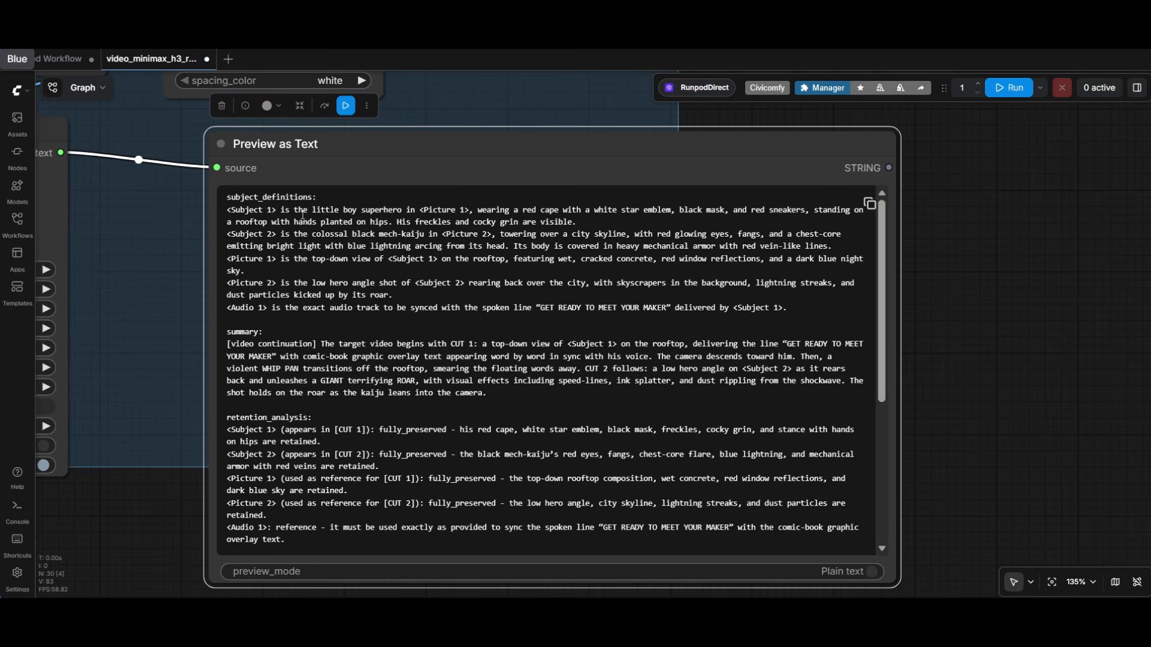
# Review the generated prompt's sections and copy the whole text into the prompt field of the MiniMax H3 Reference to Video node.
pyautogui.scroll(-2, 285, 326)
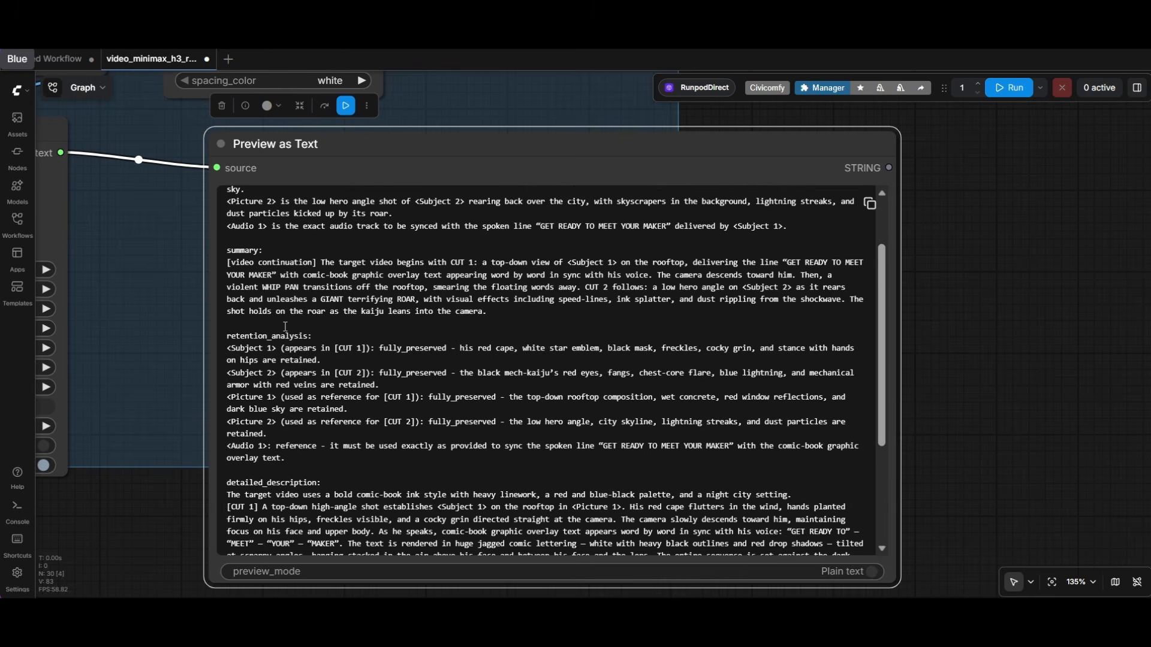
pyautogui.tripleClick(249, 337)
pyautogui.scroll(-4, 258, 363)
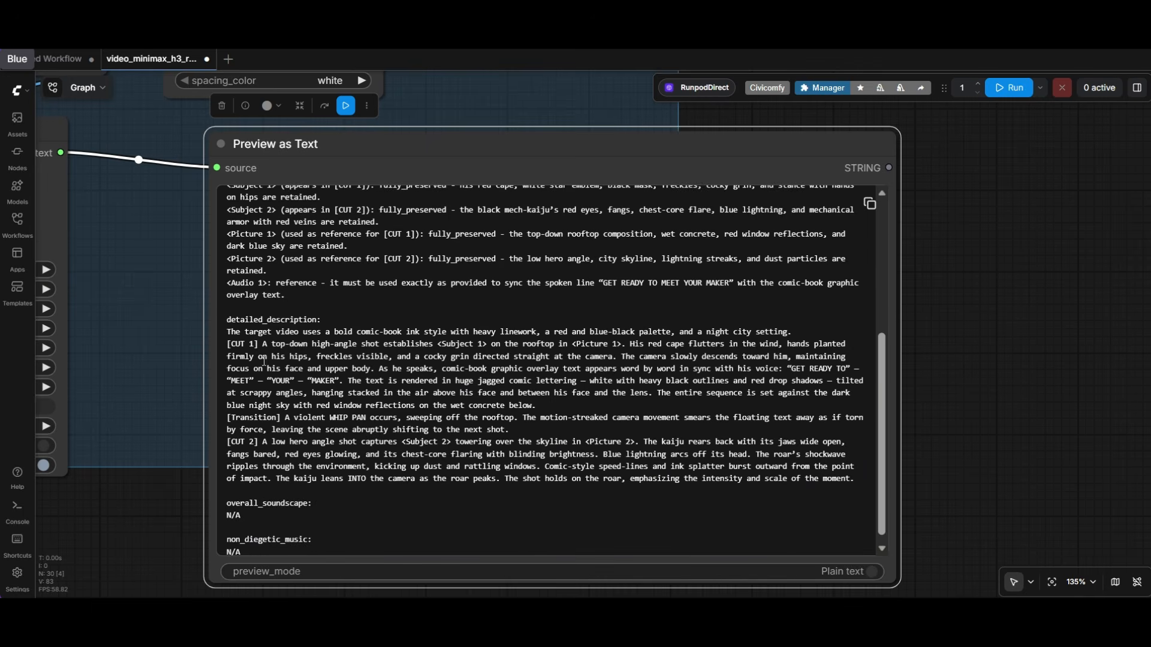
pyautogui.scroll(-4, 935, 235)
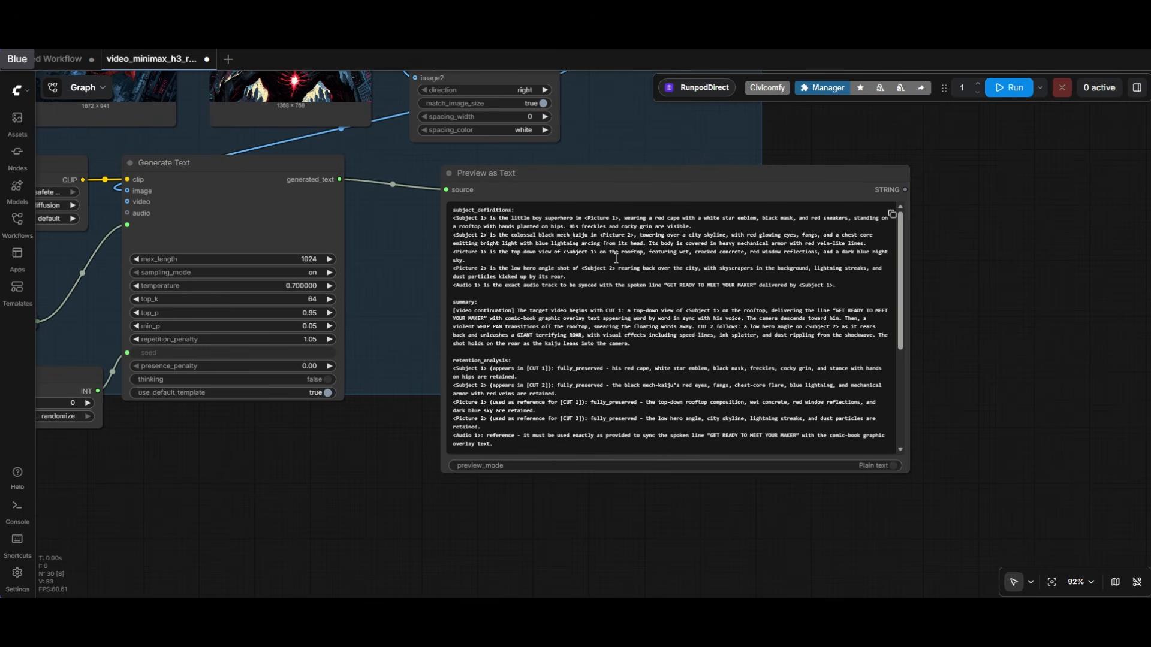
pyautogui.tripleClick(602, 268)
pyautogui.hotkey('ctrl', 'a')
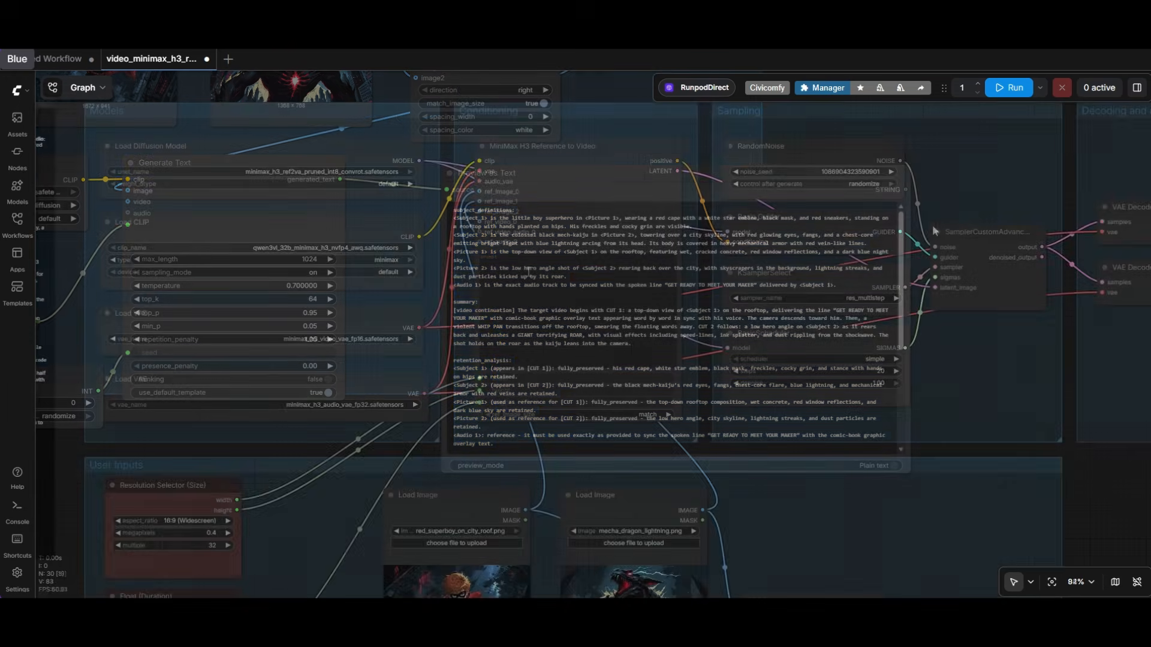
pyautogui.scroll(5, 493, 253)
pyautogui.click(492, 253)
pyautogui.hotkey('ctrl', 'v')
pyautogui.scroll(10, 579, 264)
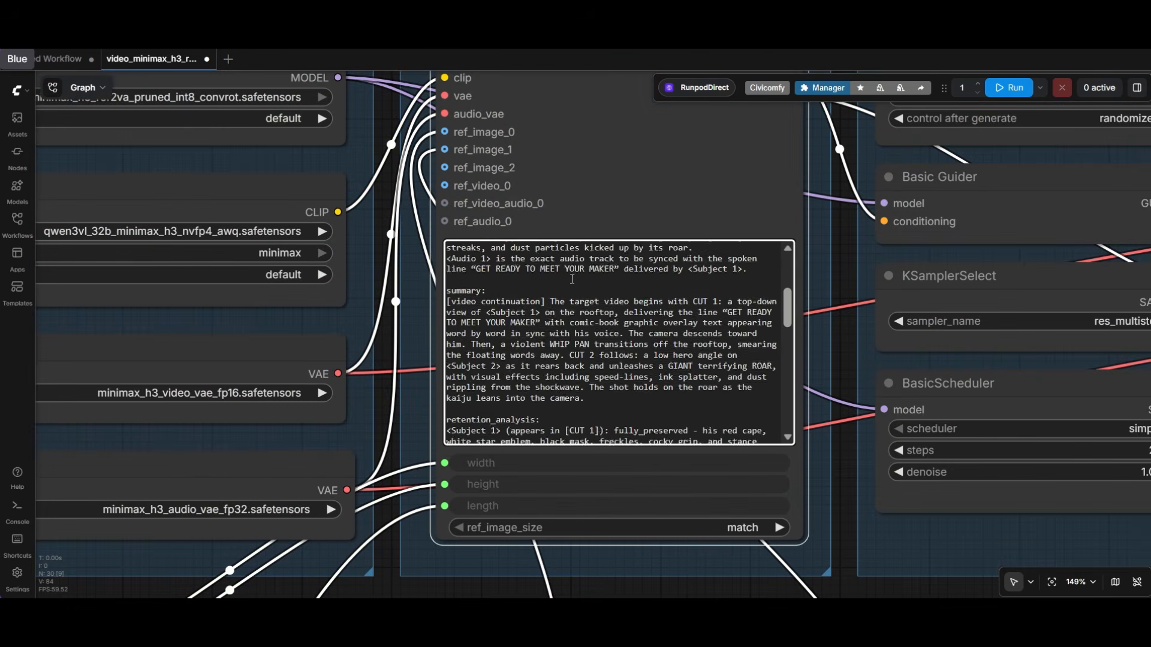
# Connect the STRING output of Preview as Text to the prompt input of the MiniMax H3 Reference to Video node.
pyautogui.scroll(-10, 579, 264)
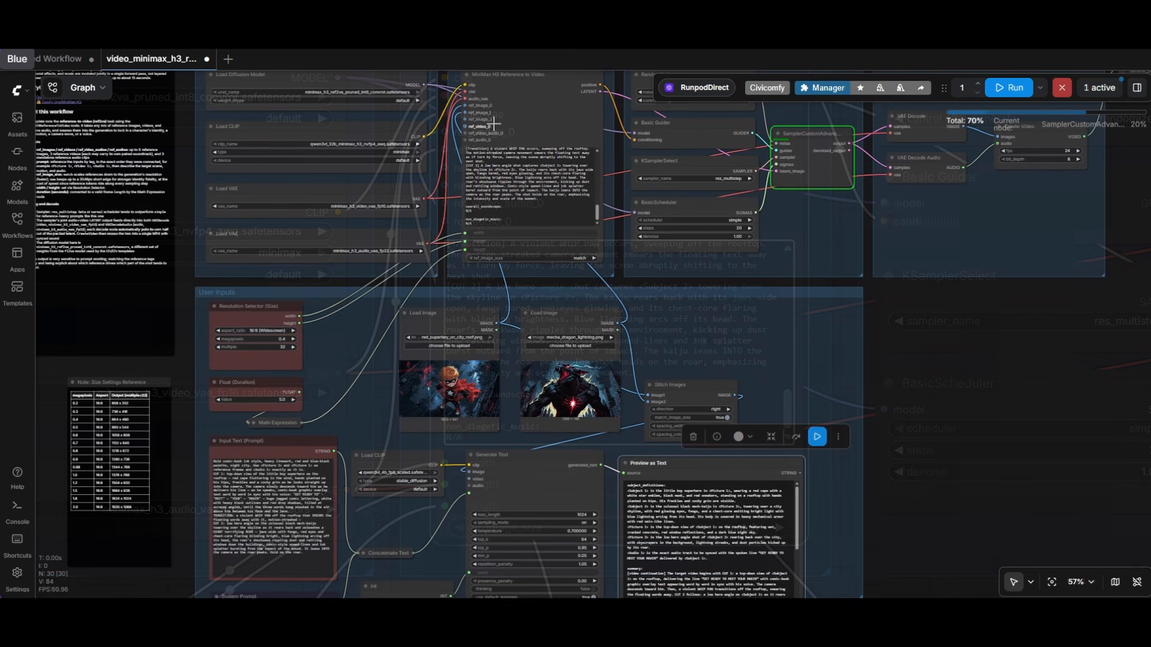
pyautogui.moveTo(800, 473); pyautogui.dragTo(490, 202)
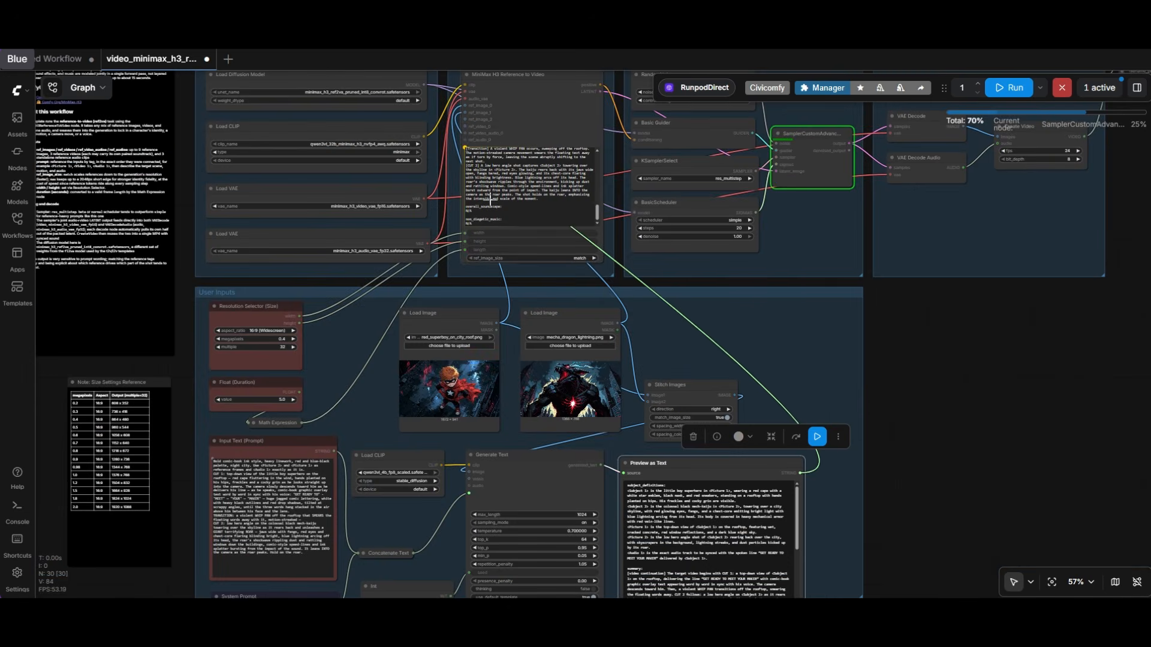
pyautogui.moveTo(470, 147); pyautogui.dragTo(466, 147)
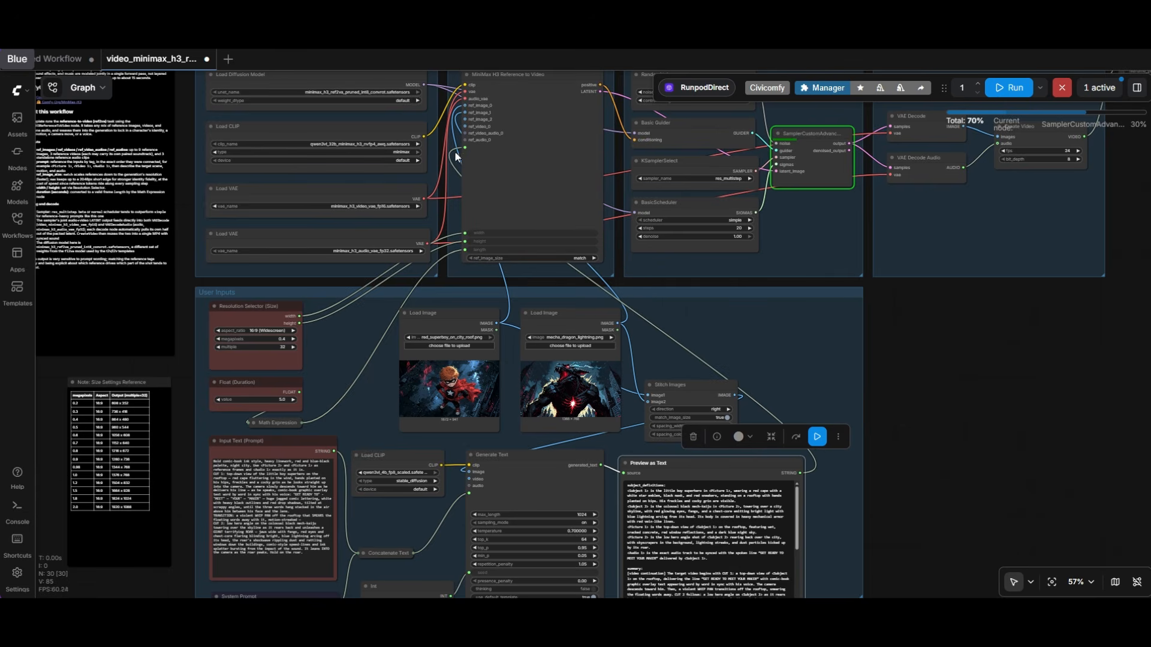
# Execute the workflow up to the Save Video node and bring its output into view.
pyautogui.scroll(5, 909, 441)
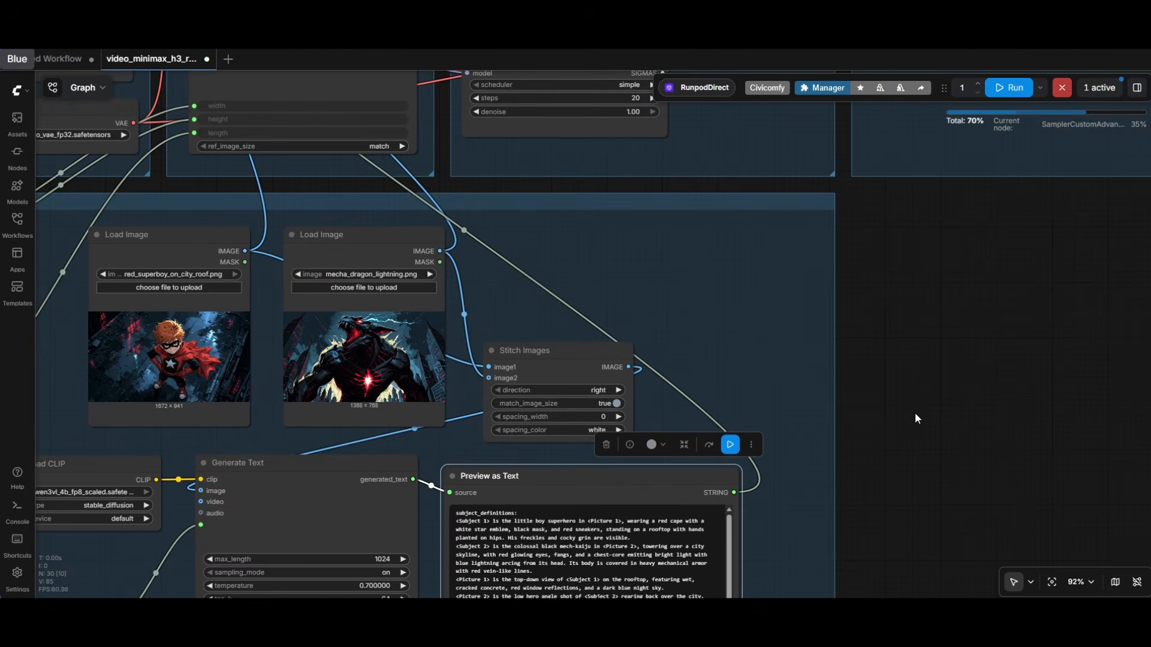
pyautogui.scroll(-7, 914, 412)
pyautogui.scroll(-2, 895, 467)
pyautogui.scroll(6, 877, 512)
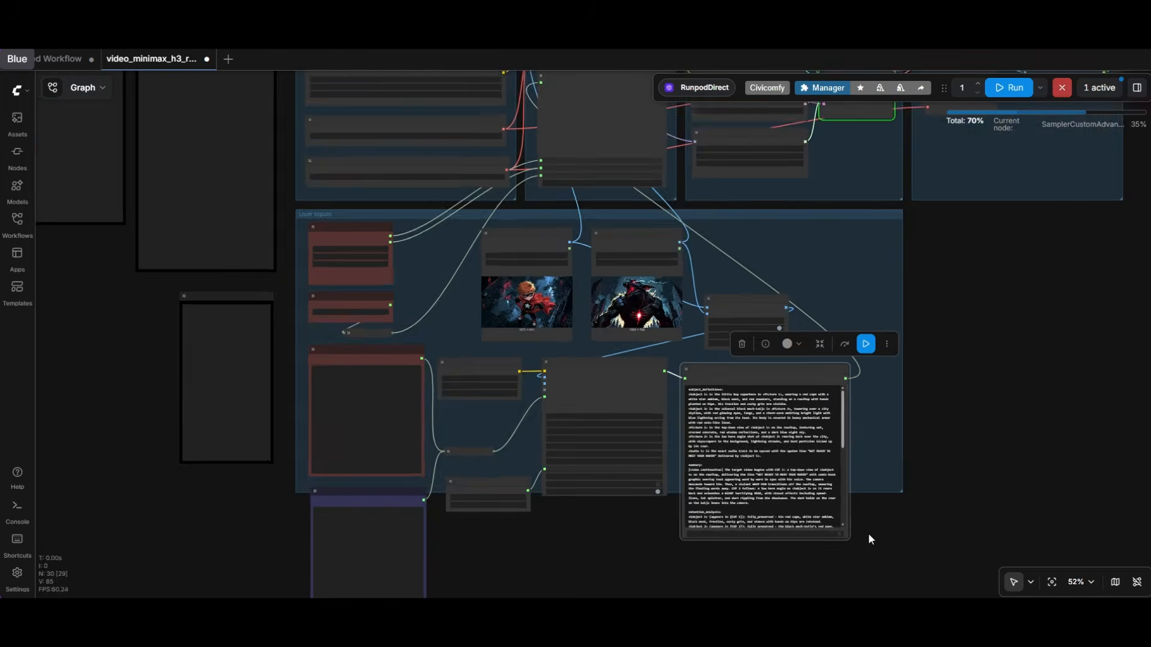
pyautogui.moveTo(831, 381); pyautogui.dragTo(845, 319)
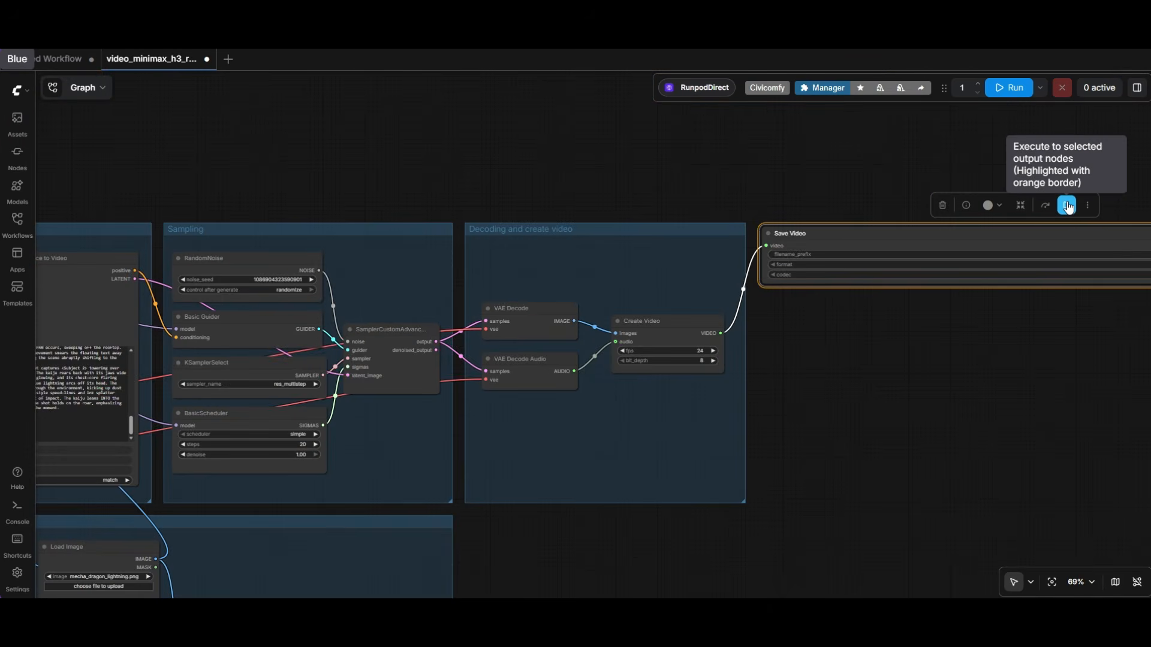
pyautogui.click(1067, 206)
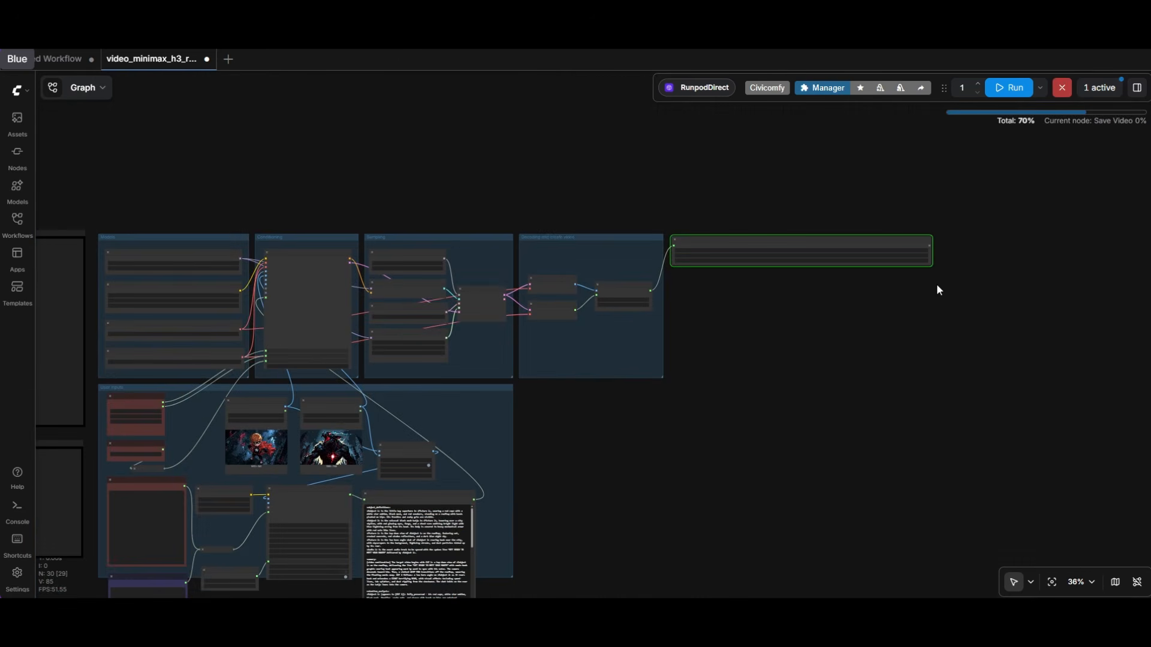
pyautogui.scroll(3, 937, 289)
pyautogui.moveTo(1027, 282); pyautogui.dragTo(950, 286)
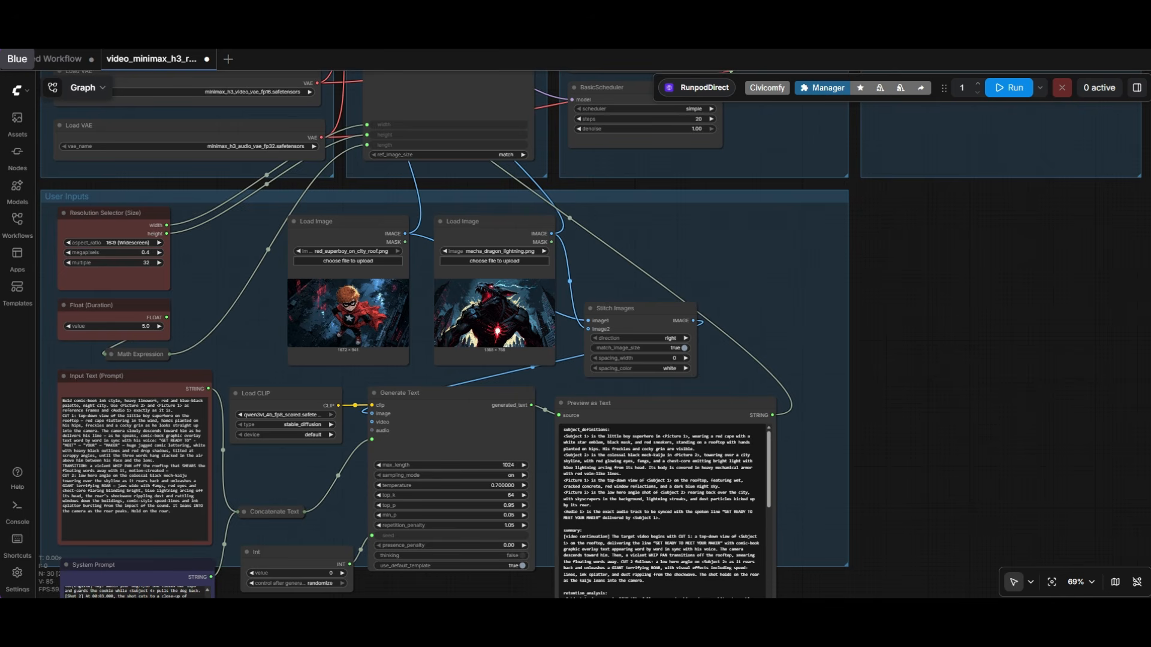
# Replace the two reference images with the portrait of the woman in the sci-fi suit and pexels-odlab2-35805443.jpg, in that order.
pyautogui.moveTo(163, 375); pyautogui.dragTo(338, 322)
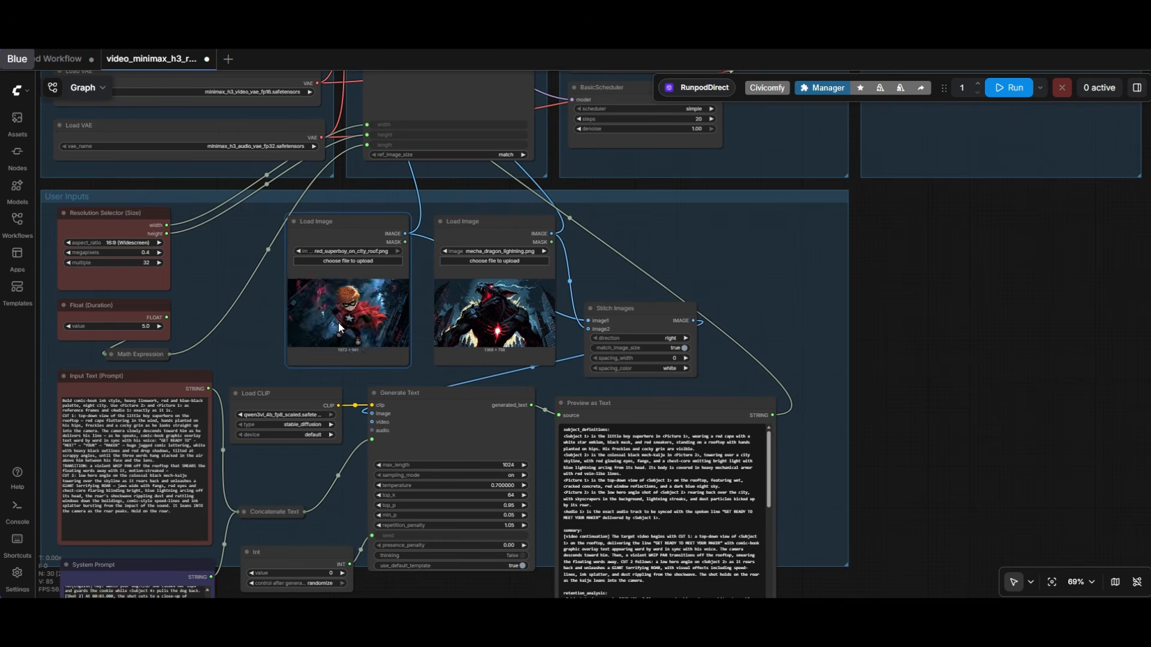
pyautogui.scroll(4, 284, 300)
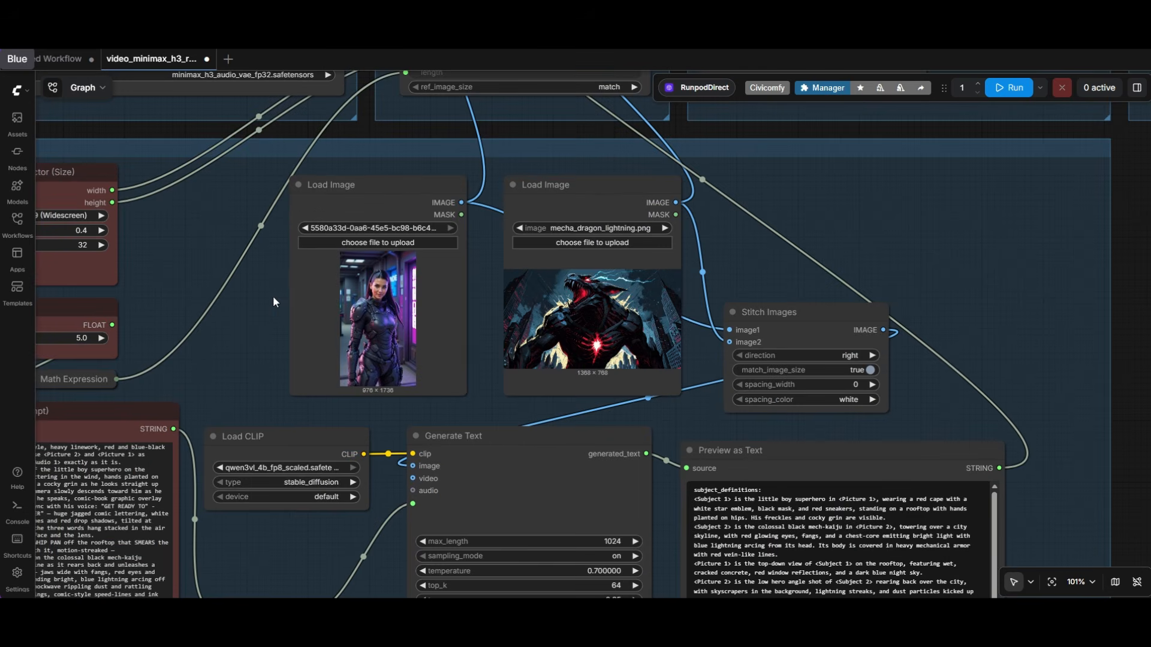
pyautogui.moveTo(395, 454); pyautogui.dragTo(571, 325)
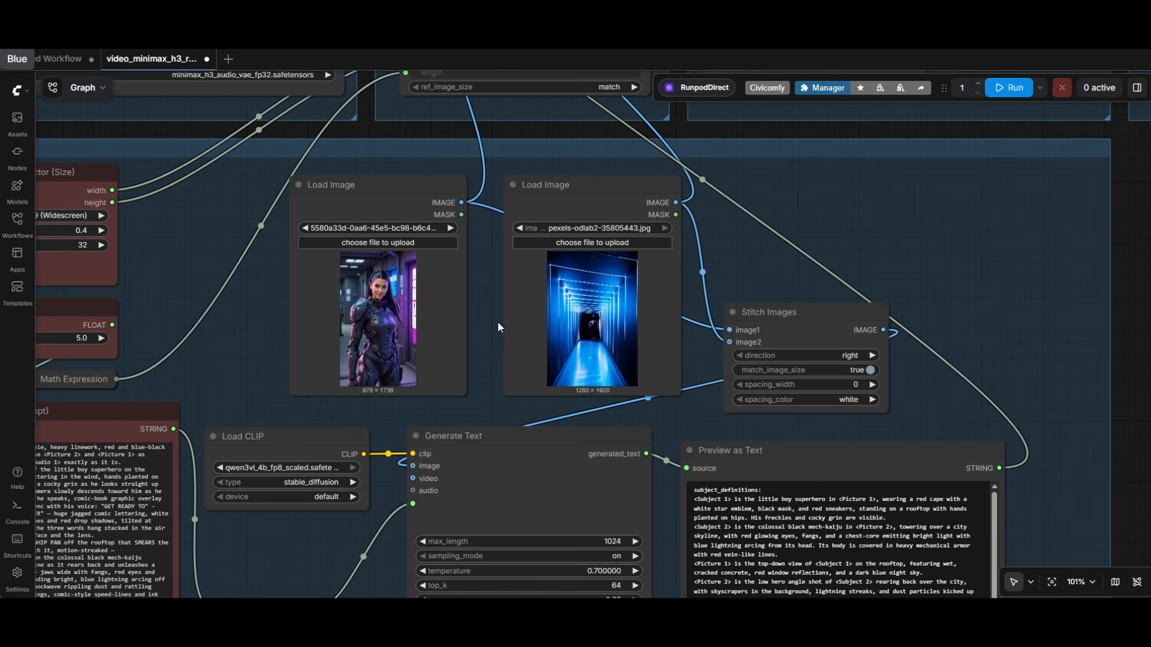
pyautogui.scroll(-4, 474, 282)
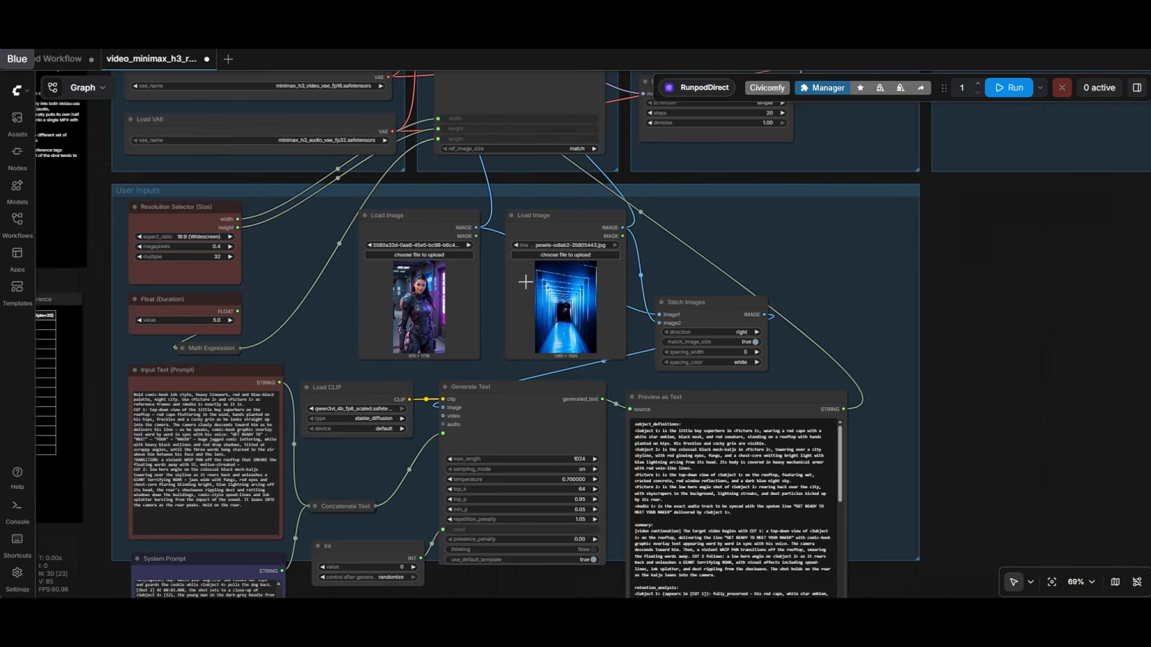
# Add a Load Video node below the Int node and load man_dancing (1).mp4 into it.
pyautogui.scroll(-1, 525, 281)
pyautogui.moveTo(478, 569); pyautogui.dragTo(608, 394)
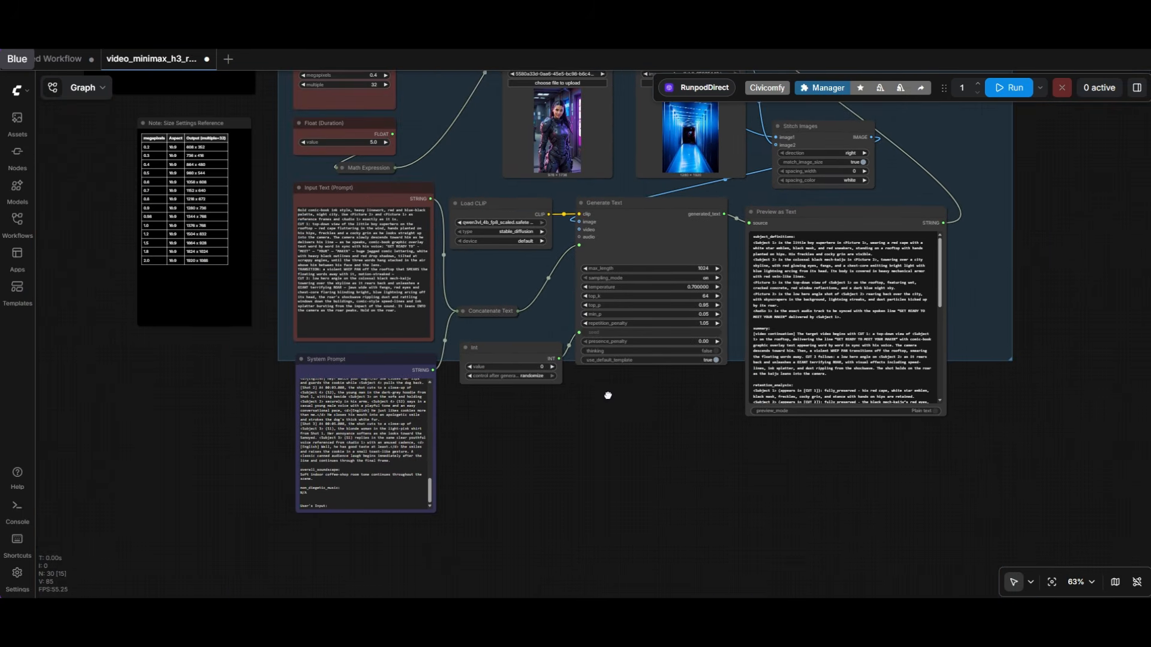
pyautogui.doubleClick(608, 394)
pyautogui.write('Load Video')
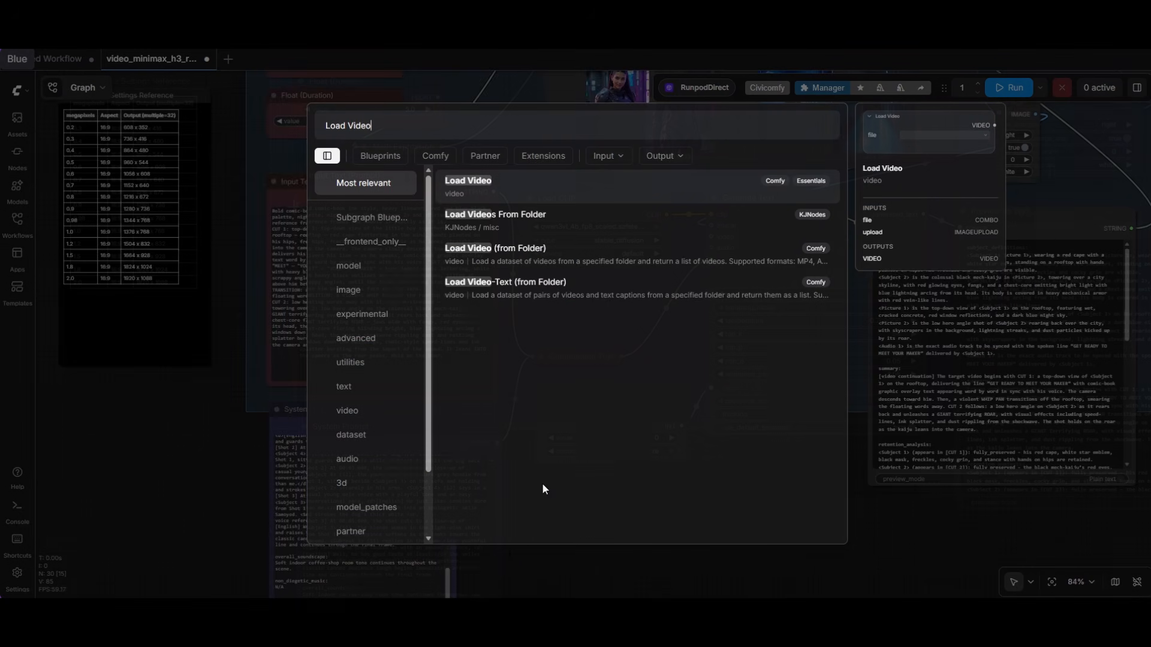
pyautogui.click(502, 192)
pyautogui.click(584, 490)
pyautogui.moveTo(721, 511); pyautogui.dragTo(703, 375)
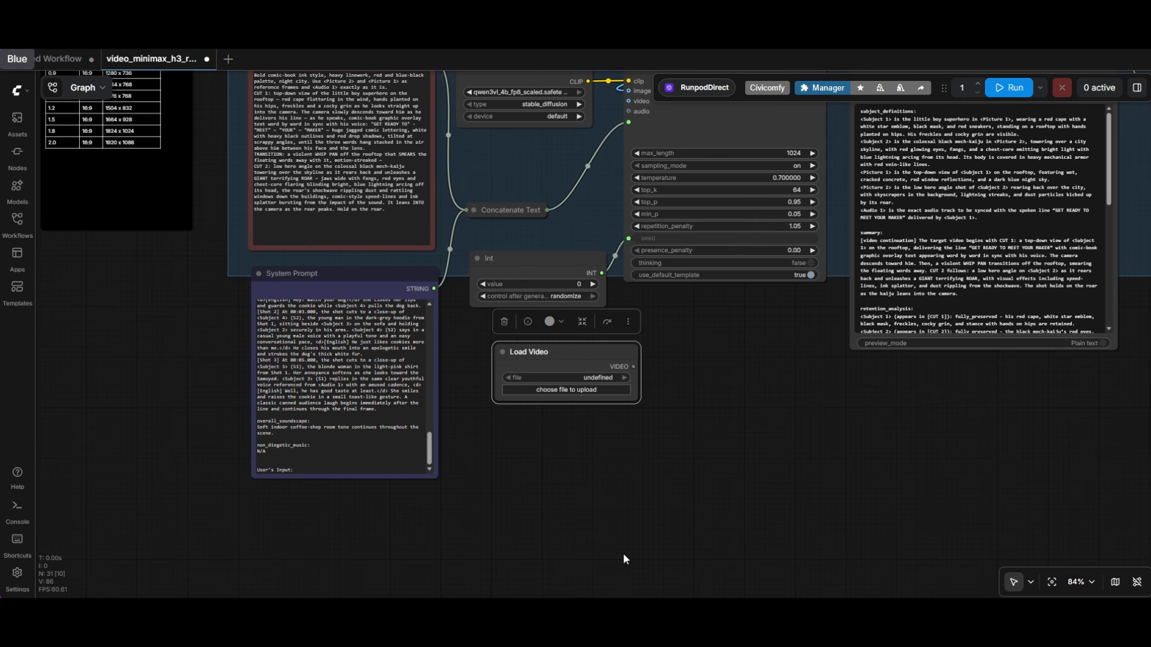
pyautogui.moveTo(570, 389); pyautogui.dragTo(569, 387)
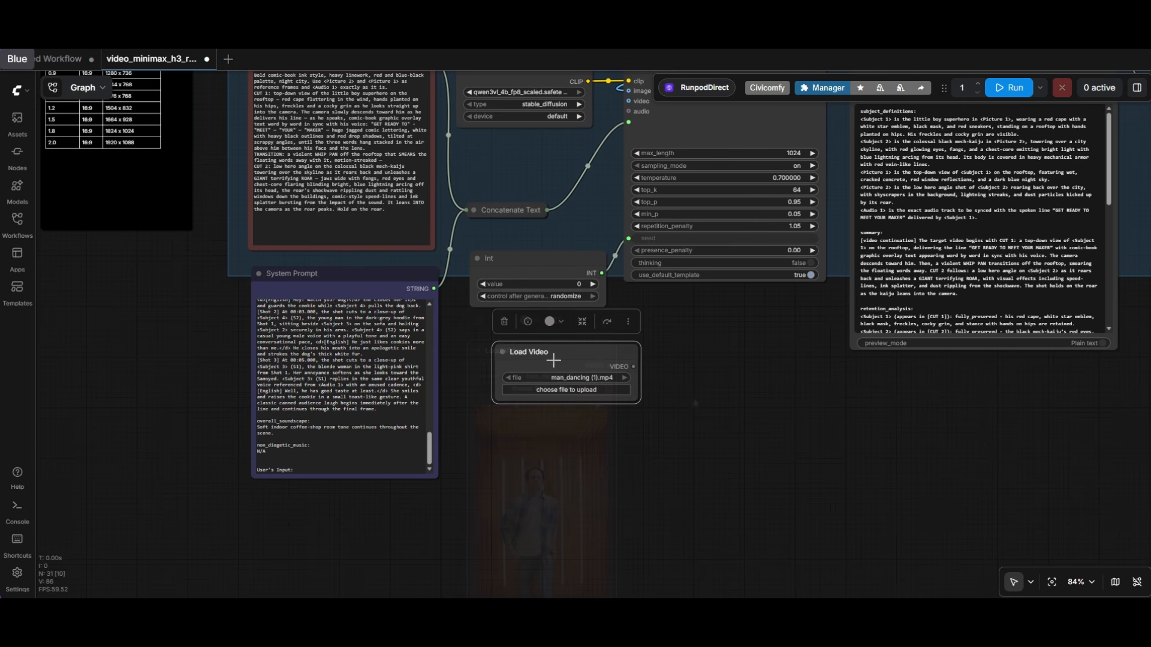
# Add a Crop Video (Temporal) node beside Load Video and feed it the loaded video.
pyautogui.doubleClick(694, 401)
pyautogui.write('crop vid')
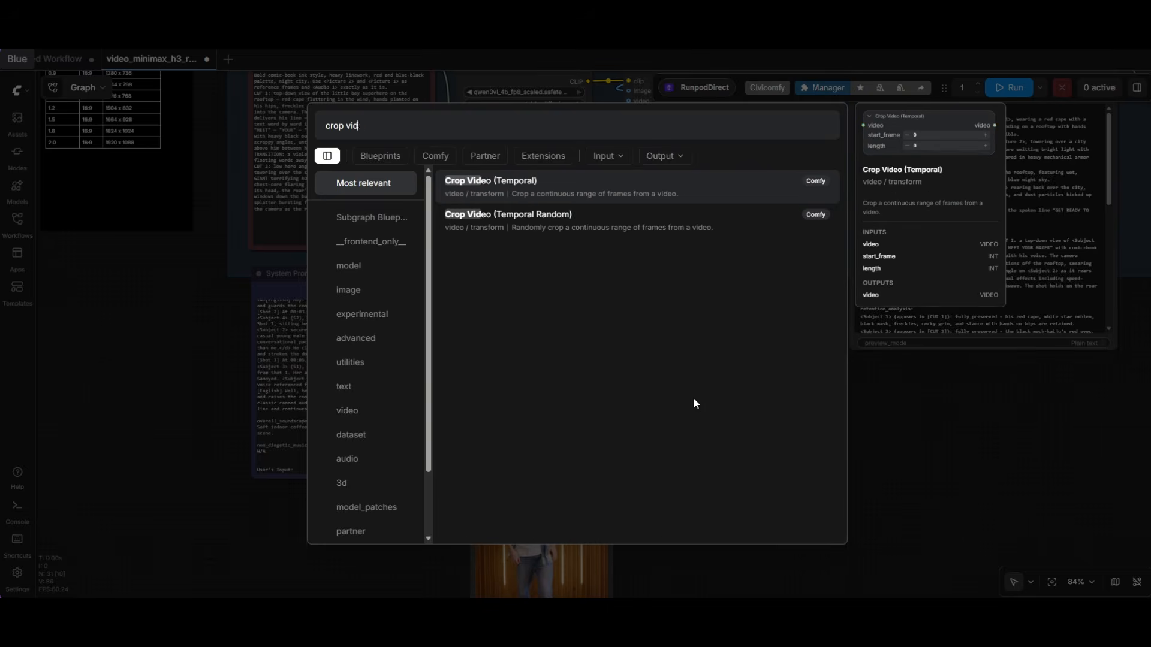
pyautogui.click(521, 190)
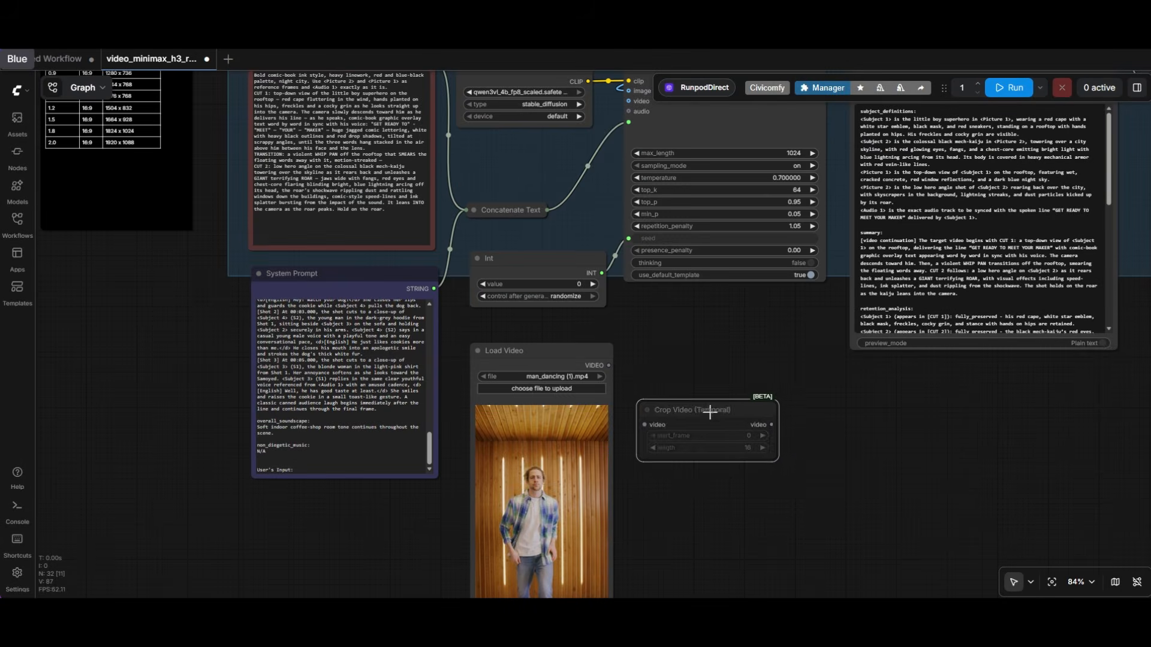
pyautogui.click(712, 419)
pyautogui.scroll(2, 620, 381)
pyautogui.moveTo(639, 400); pyautogui.dragTo(656, 433)
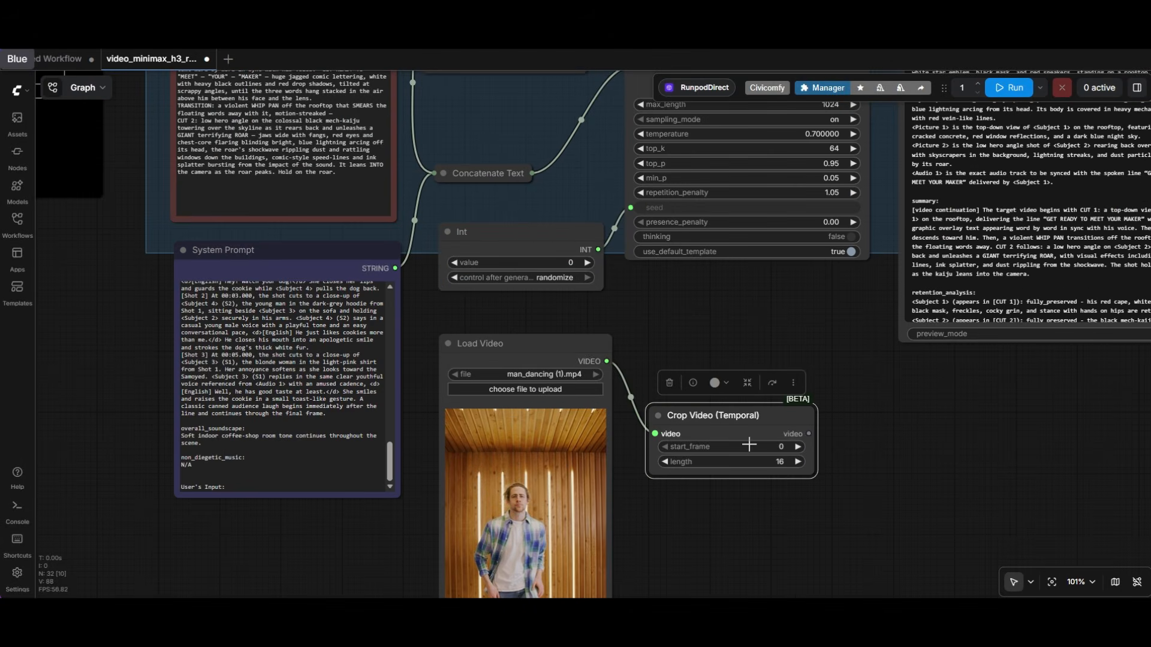
# Set the Crop Video (Temporal) node's start_frame to 75 and its length to 125.
pyautogui.click(781, 446)
pyautogui.write('75')
pyautogui.press('Return')
pyautogui.click(782, 462)
pyautogui.write('12')
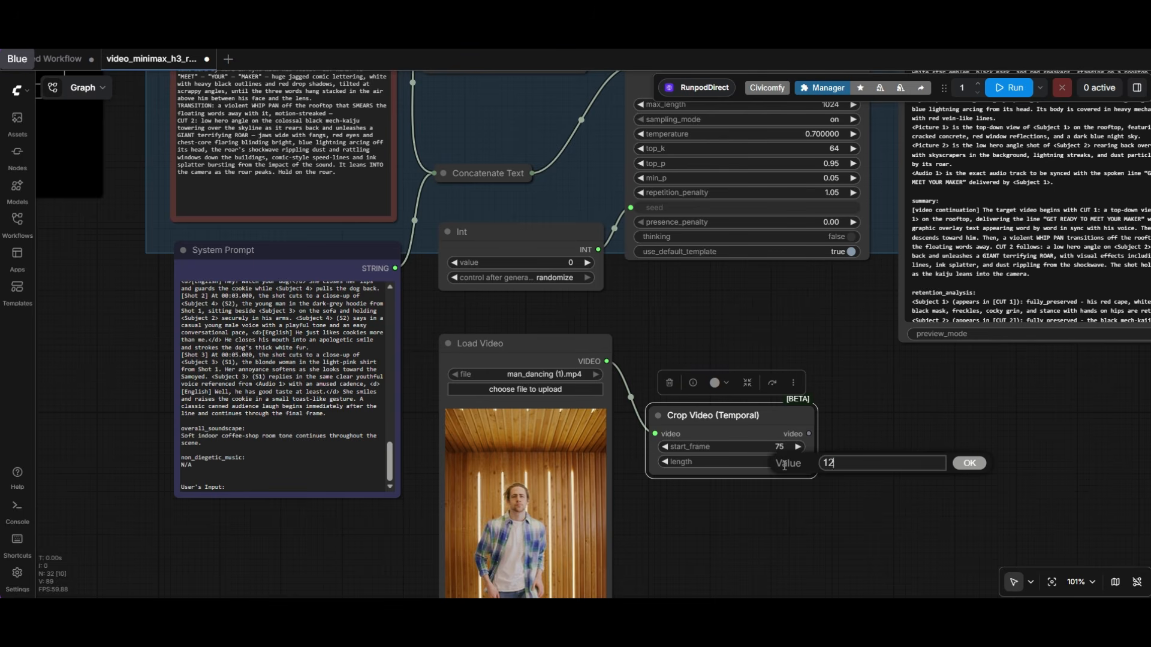
pyautogui.write('5')
pyautogui.press('Return')
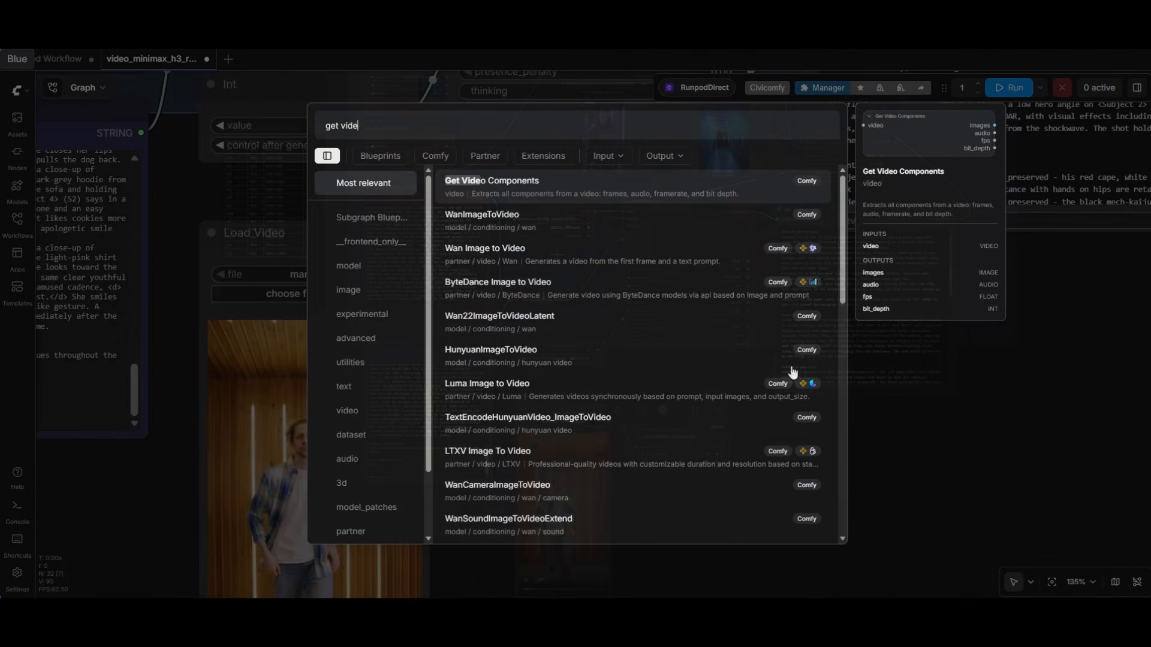
# Add a Get Video Components node fed by the cropped video and check the trimmed clip through Create Video and Save Video nodes.
pyautogui.click(605, 181)
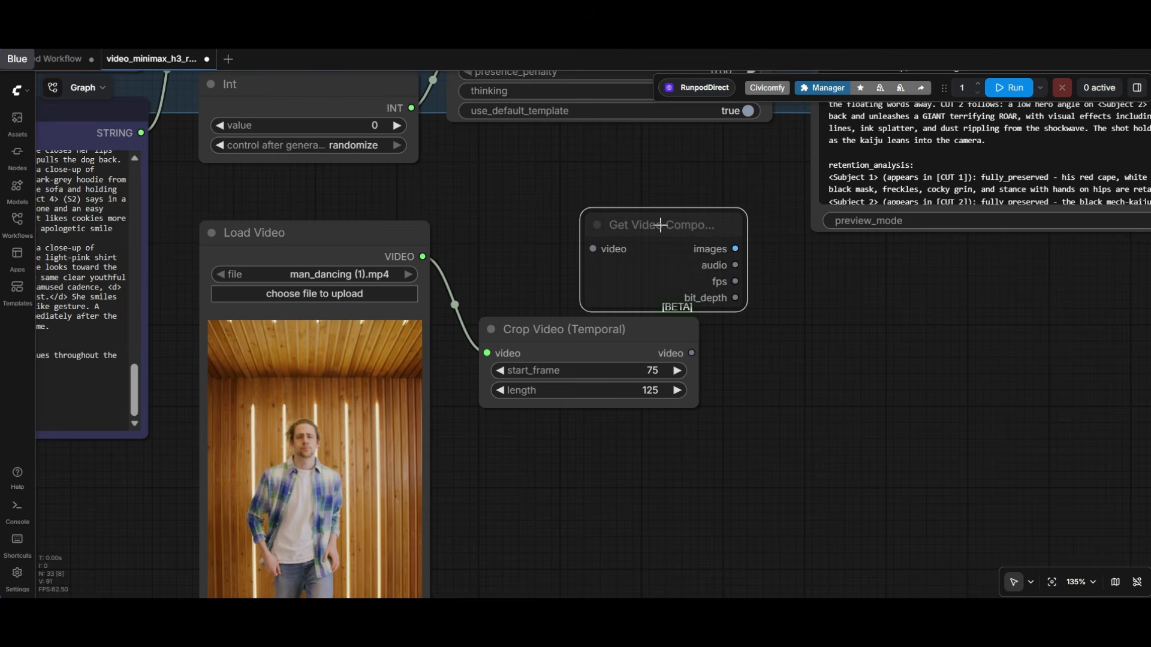
pyautogui.moveTo(693, 354); pyautogui.dragTo(580, 237)
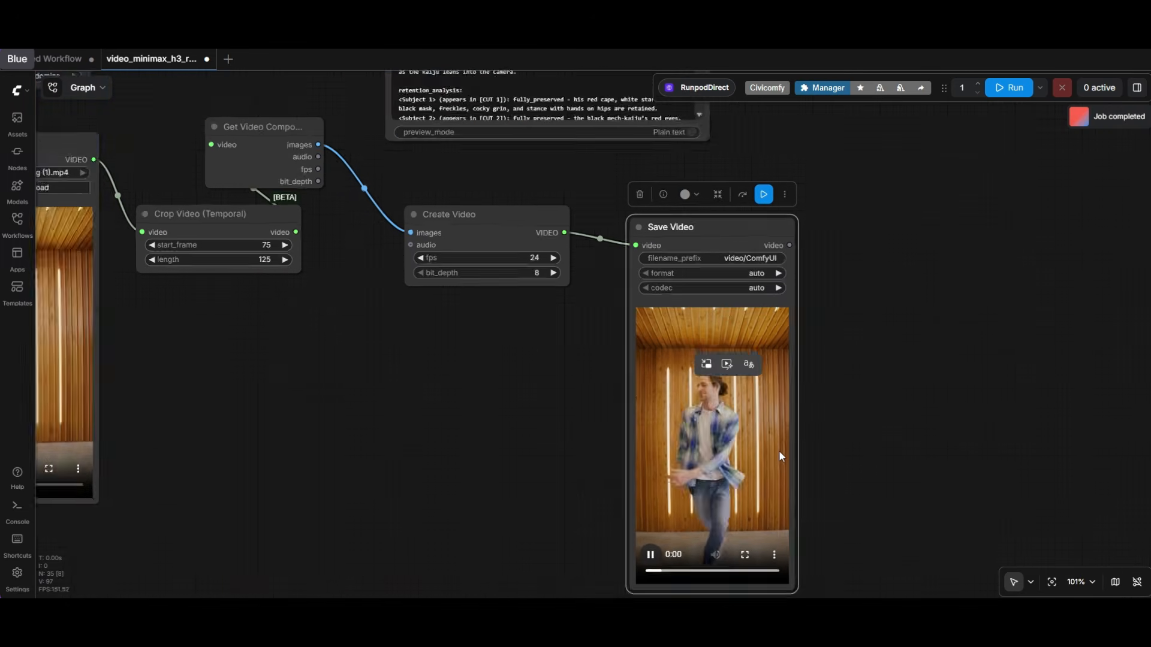
pyautogui.moveTo(858, 467); pyautogui.dragTo(833, 362)
pyautogui.scroll(1, 833, 362)
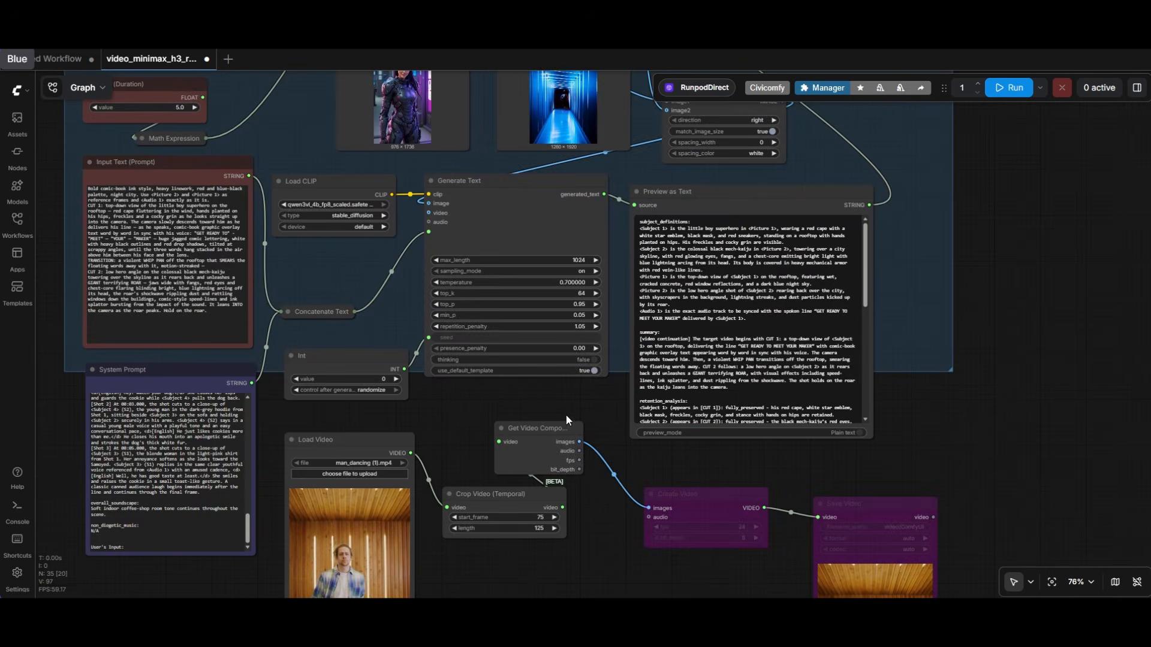
# Connect the images output of Get Video Components to the video input of the Generate Text node.
pyautogui.scroll(2, 566, 414)
pyautogui.moveTo(580, 446); pyautogui.dragTo(402, 170)
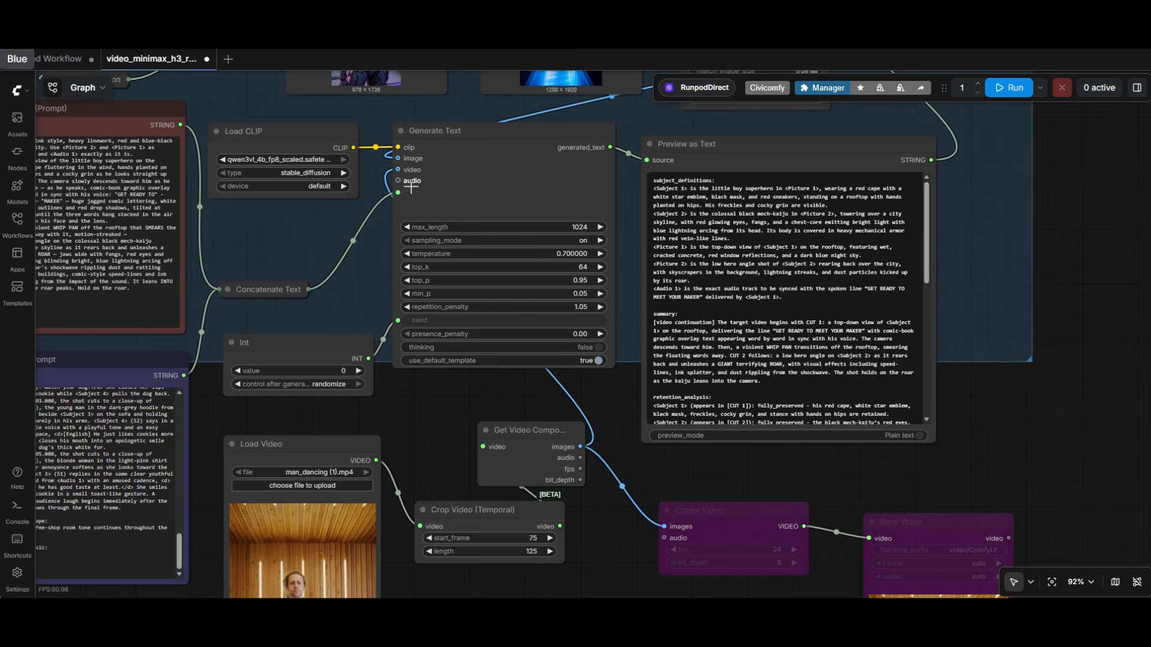
pyautogui.moveTo(656, 461); pyautogui.dragTo(789, 466)
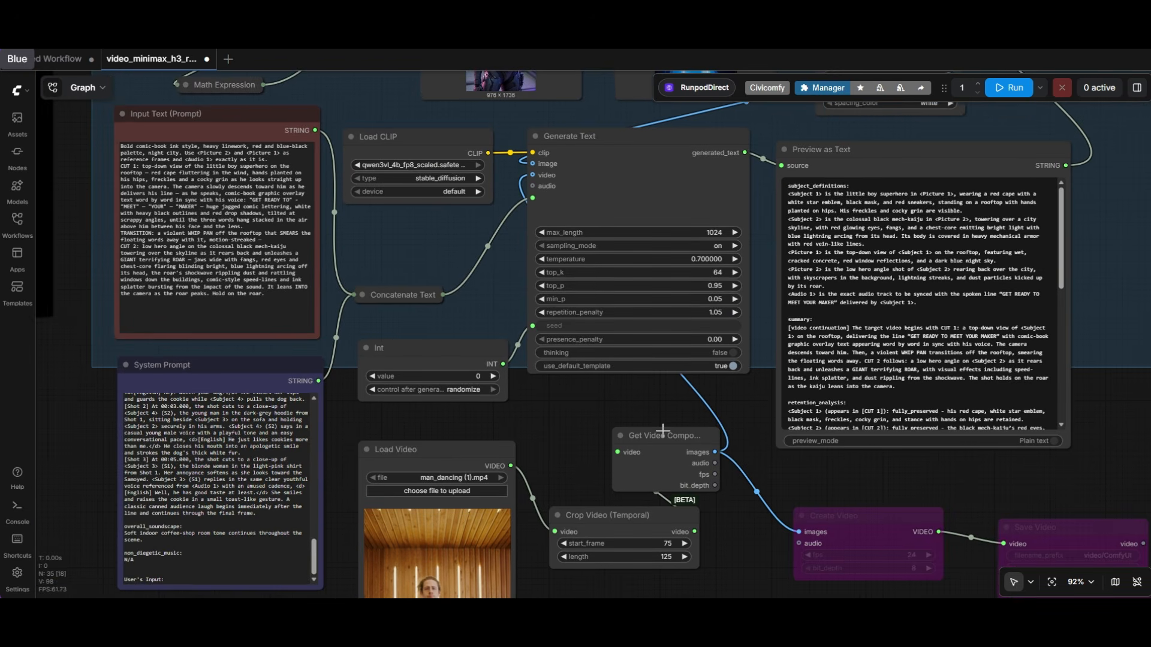
# Move Get Video Components beside the Resolution Selector and connect its images output to ref_video_0 of the MiniMax H3 Reference to Video node.
pyautogui.moveTo(663, 430); pyautogui.dragTo(606, 406)
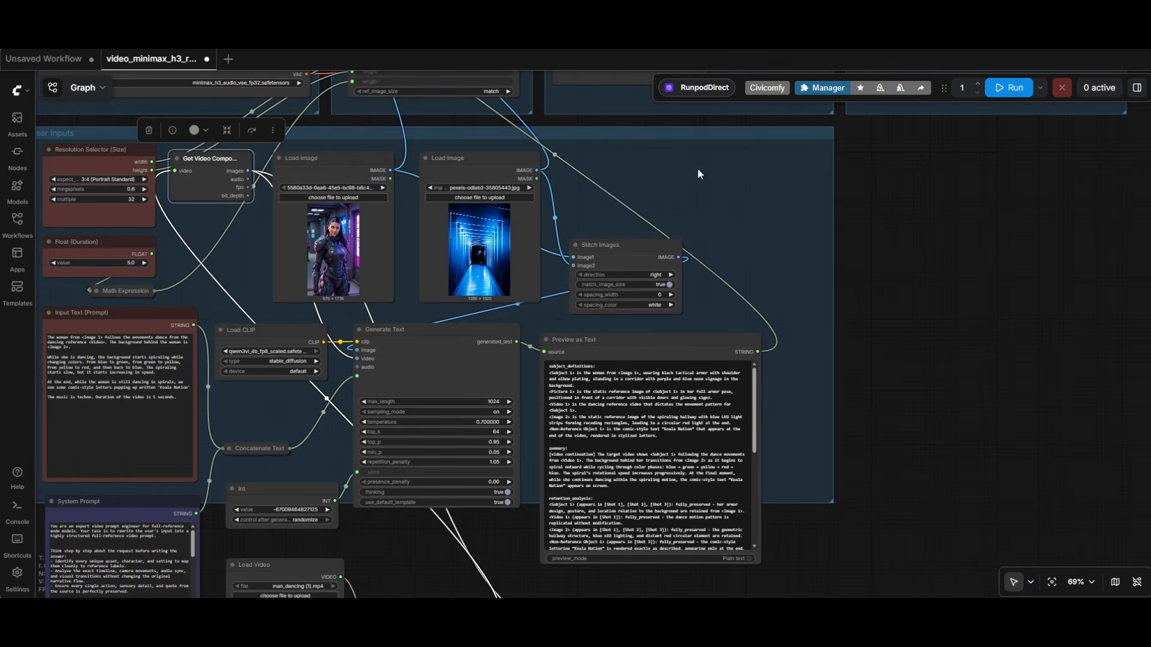
pyautogui.moveTo(905, 179); pyautogui.dragTo(1016, 470)
pyautogui.scroll(4, 426, 364)
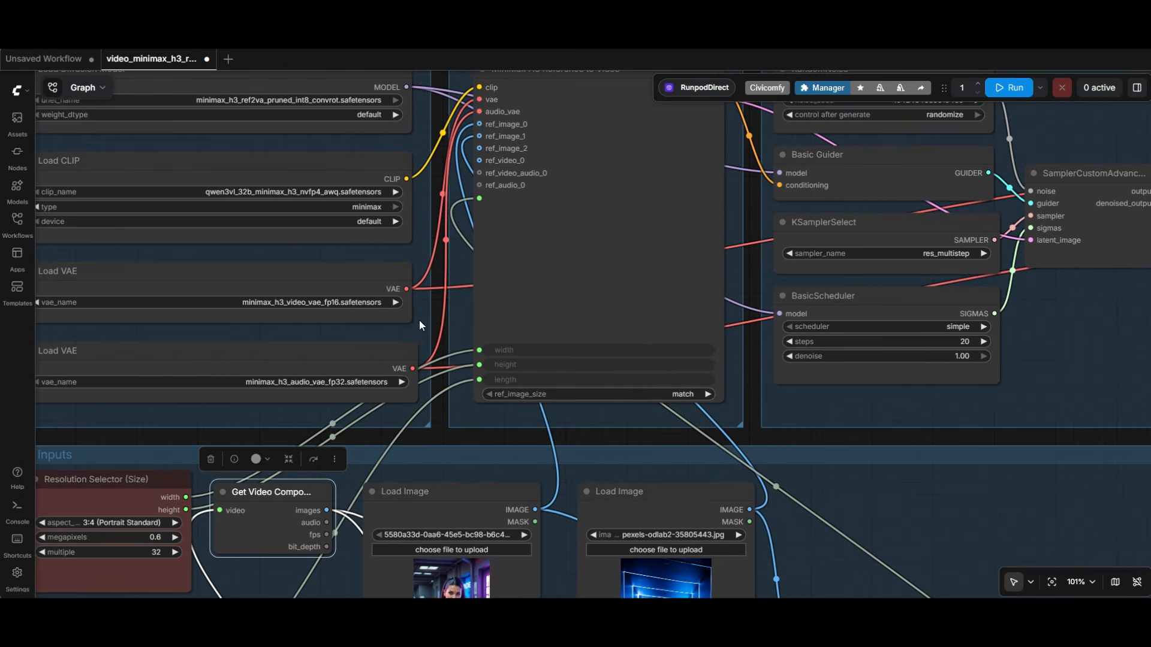
pyautogui.moveTo(327, 510); pyautogui.dragTo(479, 161)
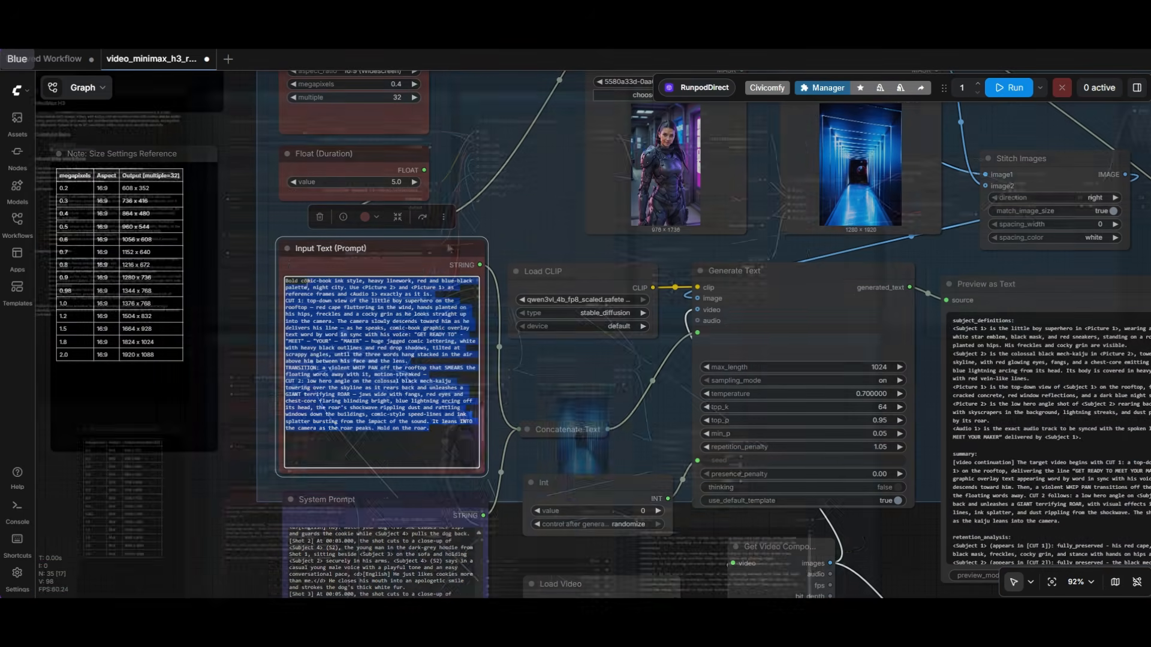
# Replace the Input Text prompt with the woman from <Image 1> following the dance movements from reference <Video 1>, with <Image 2> as background.
pyautogui.moveTo(325, 295); pyautogui.dragTo(280, 302)
pyautogui.tripleClick(301, 283)
pyautogui.hotkey('ctrl', 'a')
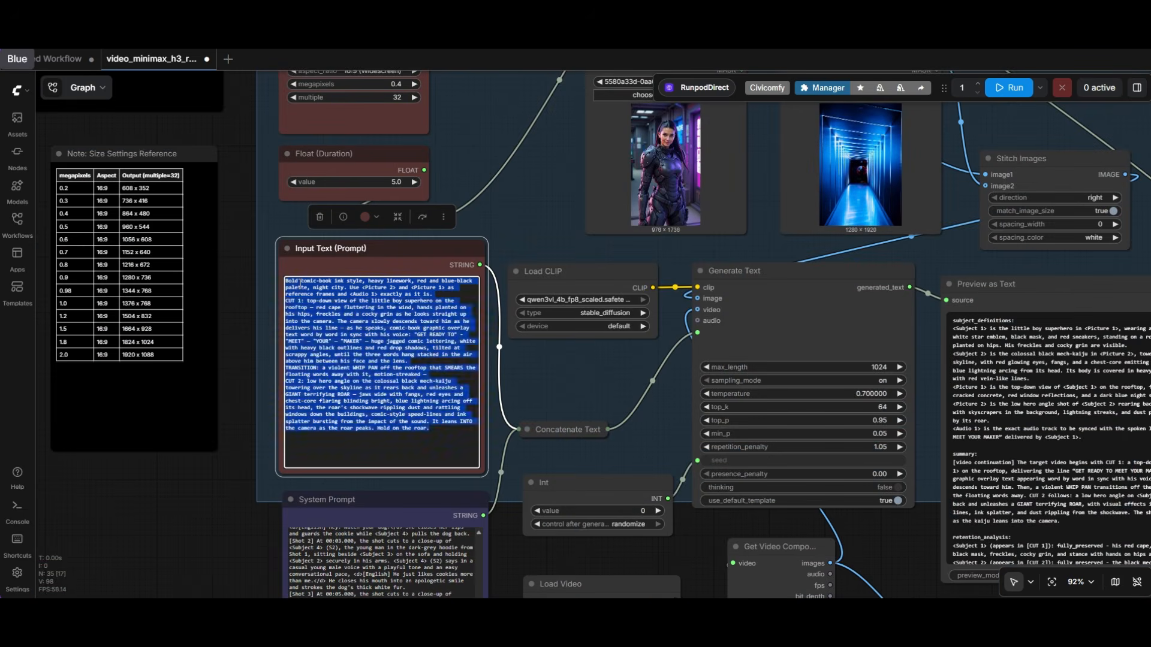
pyautogui.press('BackSpace')
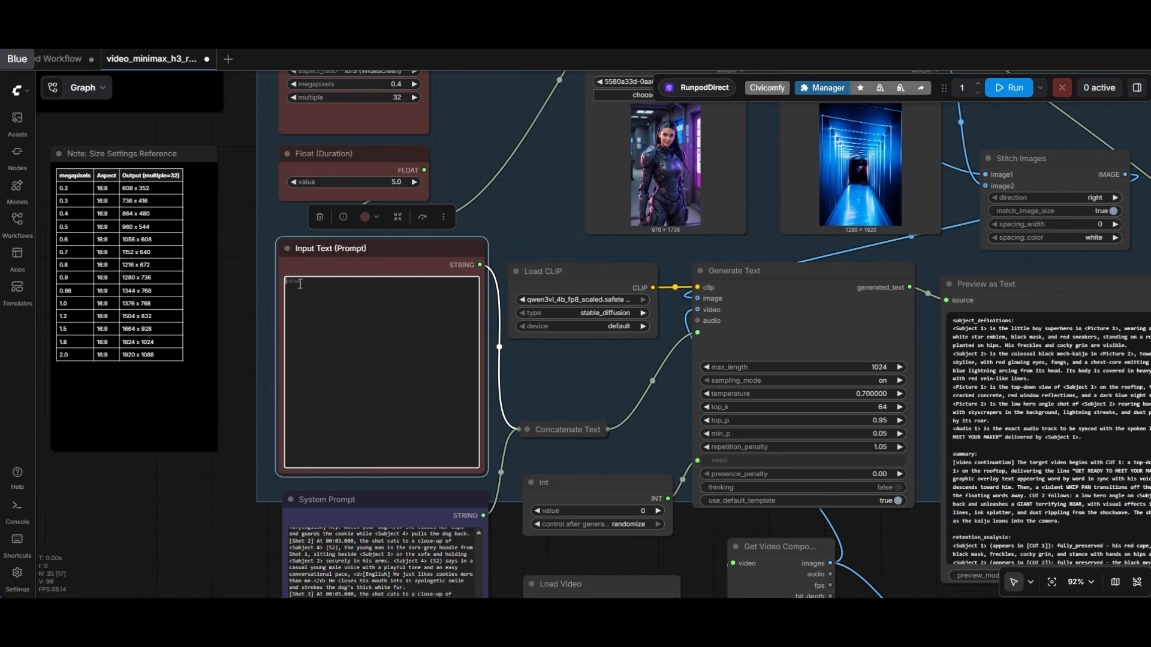
pyautogui.scroll(4, 319, 284)
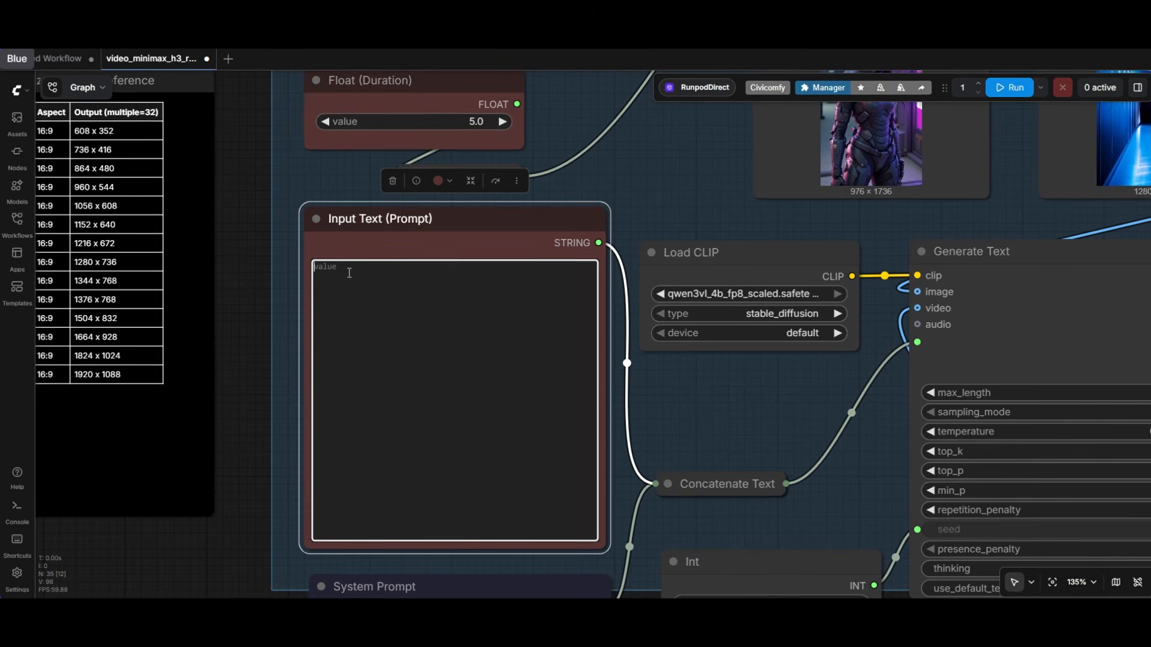
pyautogui.write('The woman from <Image 1> fol')
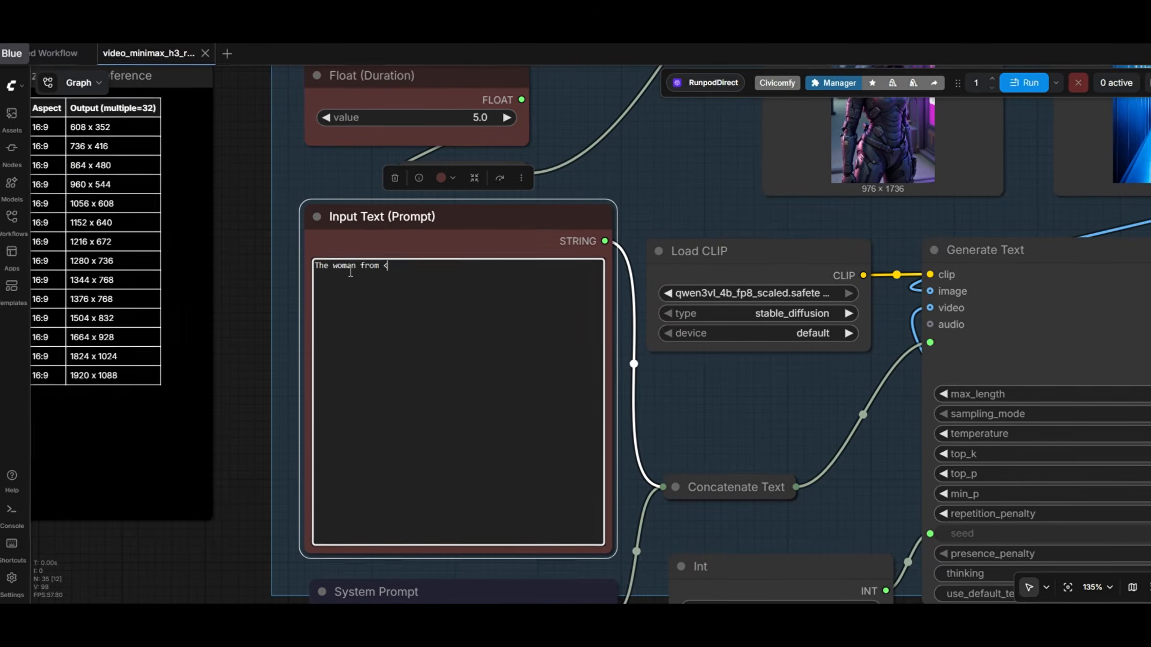
pyautogui.write('lows the dance movements from the r')
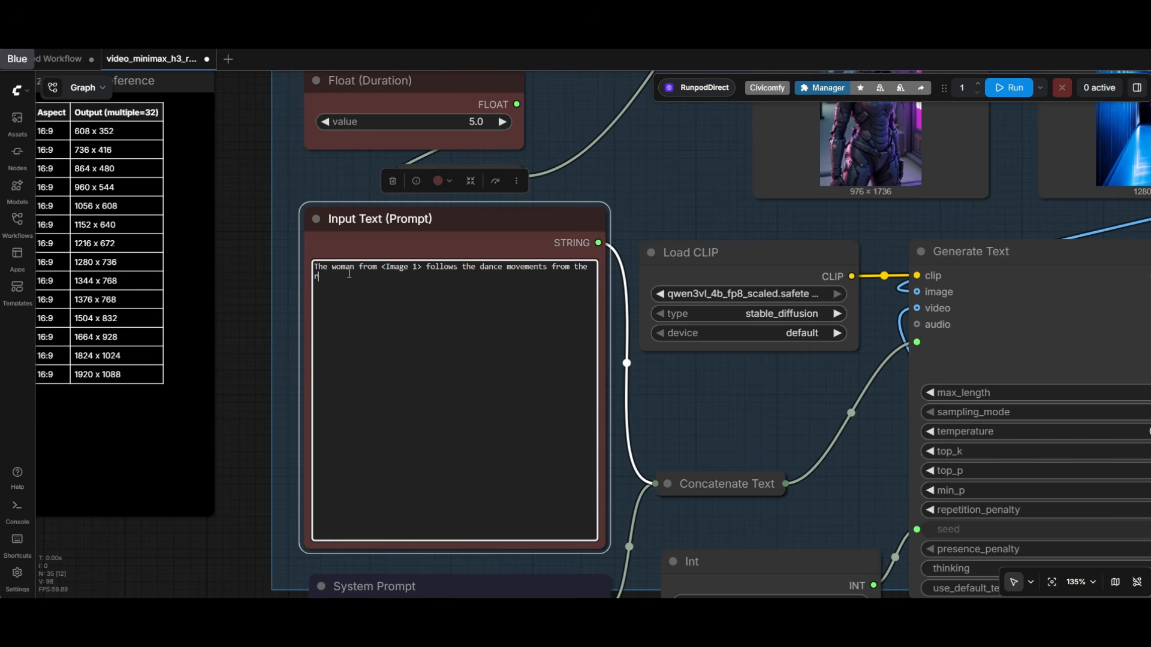
pyautogui.write('is ')
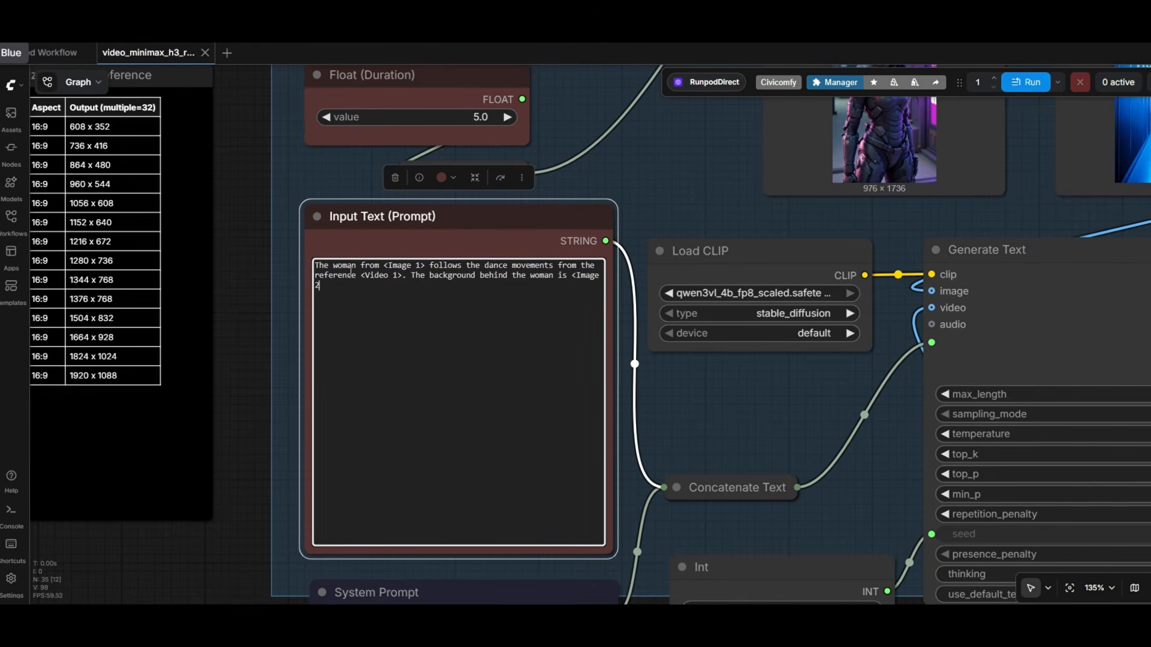
pyautogui.write('>.')
# Add prompt text for the background spiraling from blue to green, yellow, red and back, comic-style 'Koala Nation' letters, techno music and 5 seconds duration.
pyautogui.press('Return')
pyautogui.press('Return')
pyautogui.write('While she is dancing, the b')
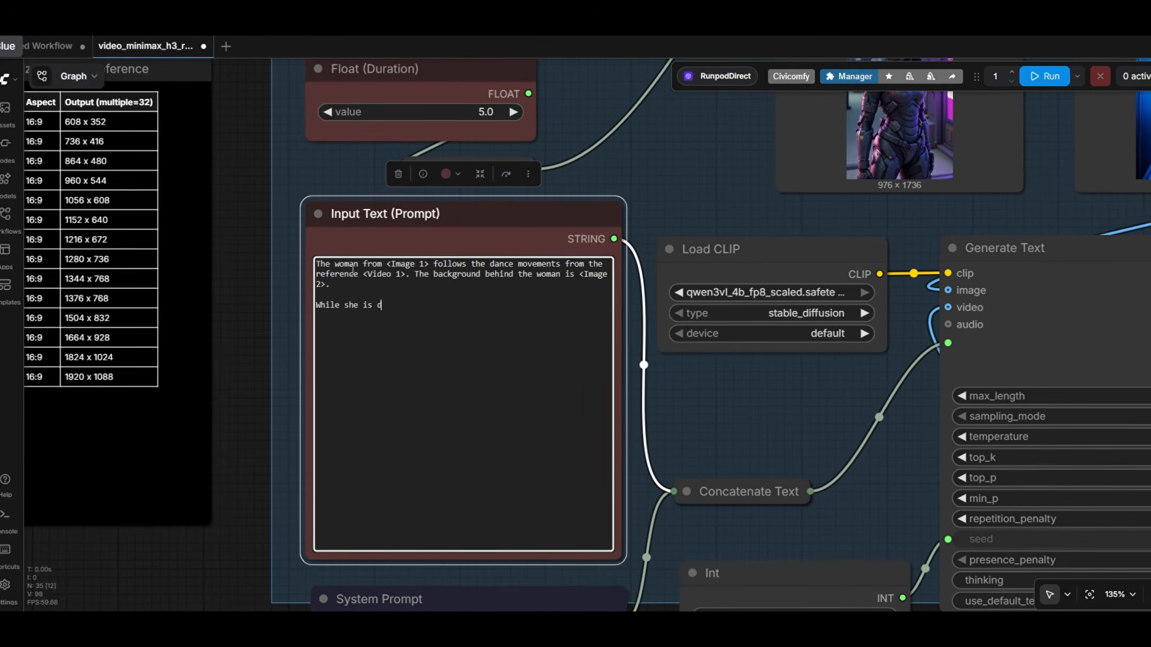
pyautogui.write('ackground st')
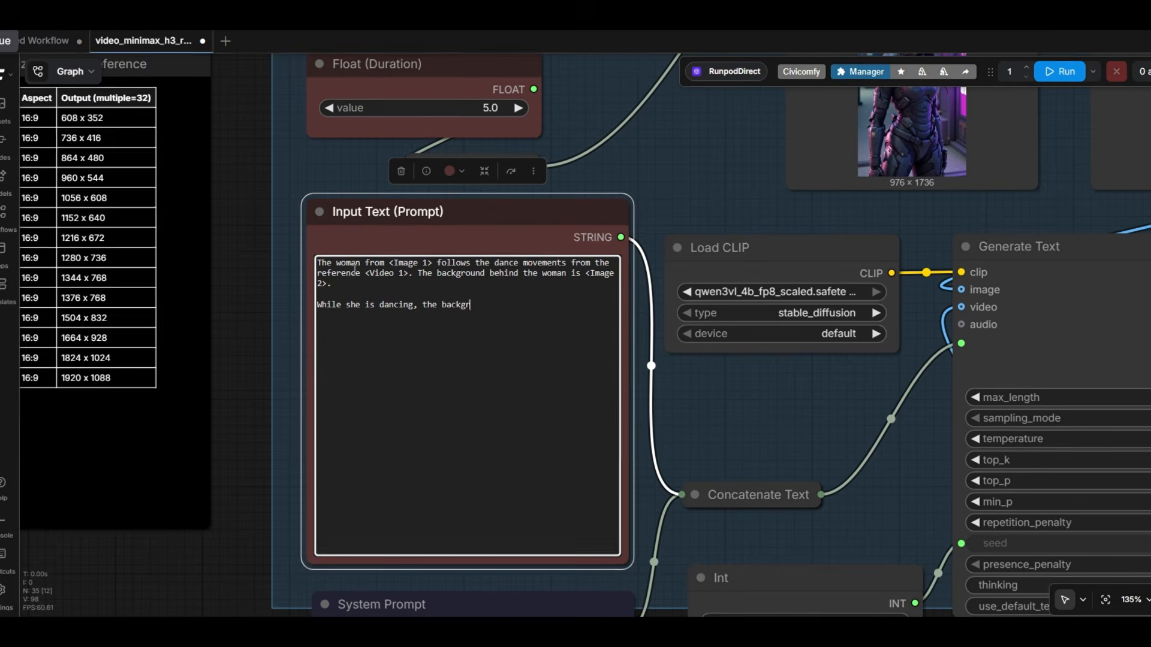
pyautogui.write('arts sp')
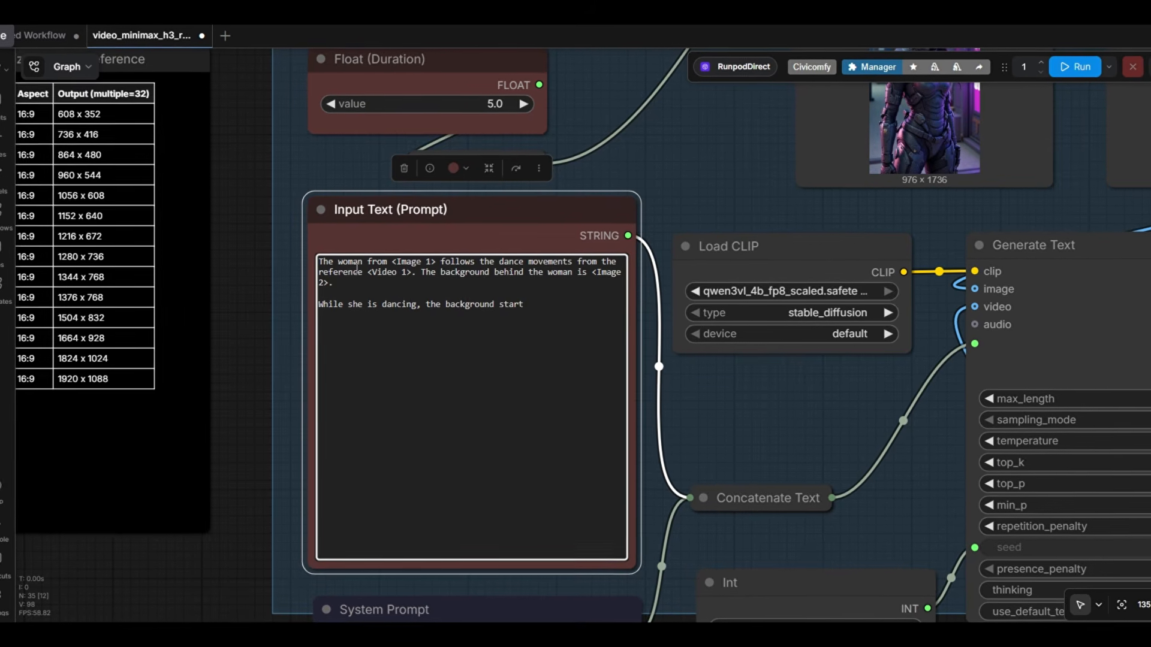
pyautogui.write('blue to green, from green to y')
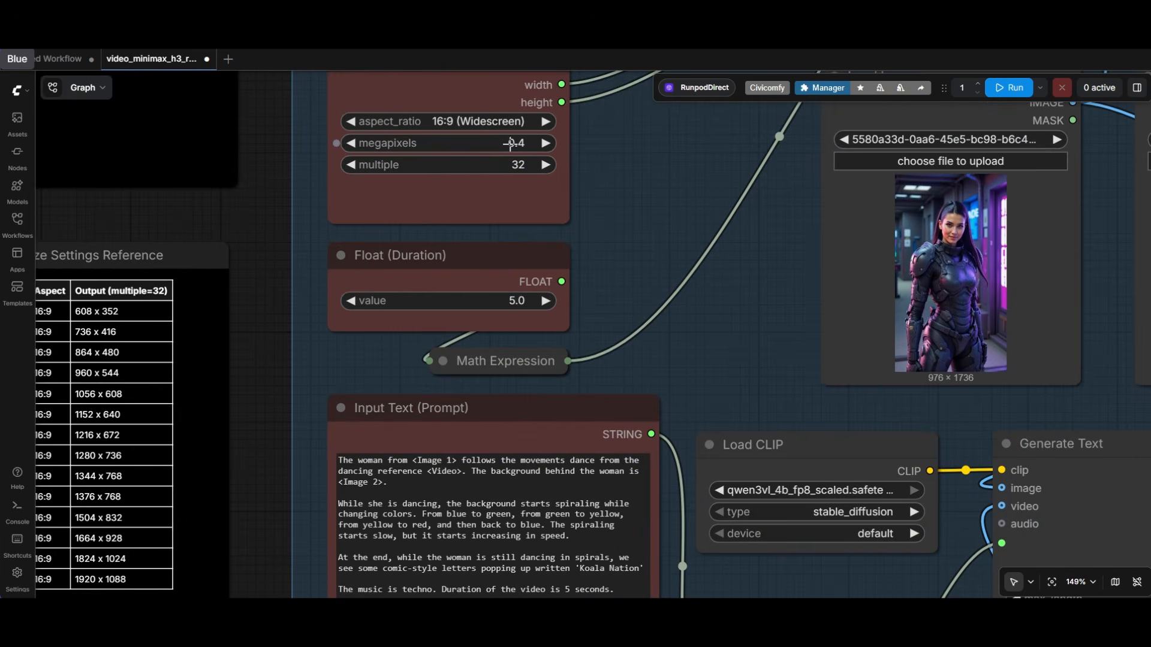
# Set the Resolution Selector to 0.6 megapixels with the 3:4 (Portrait Standard) aspect ratio.
pyautogui.click(510, 143)
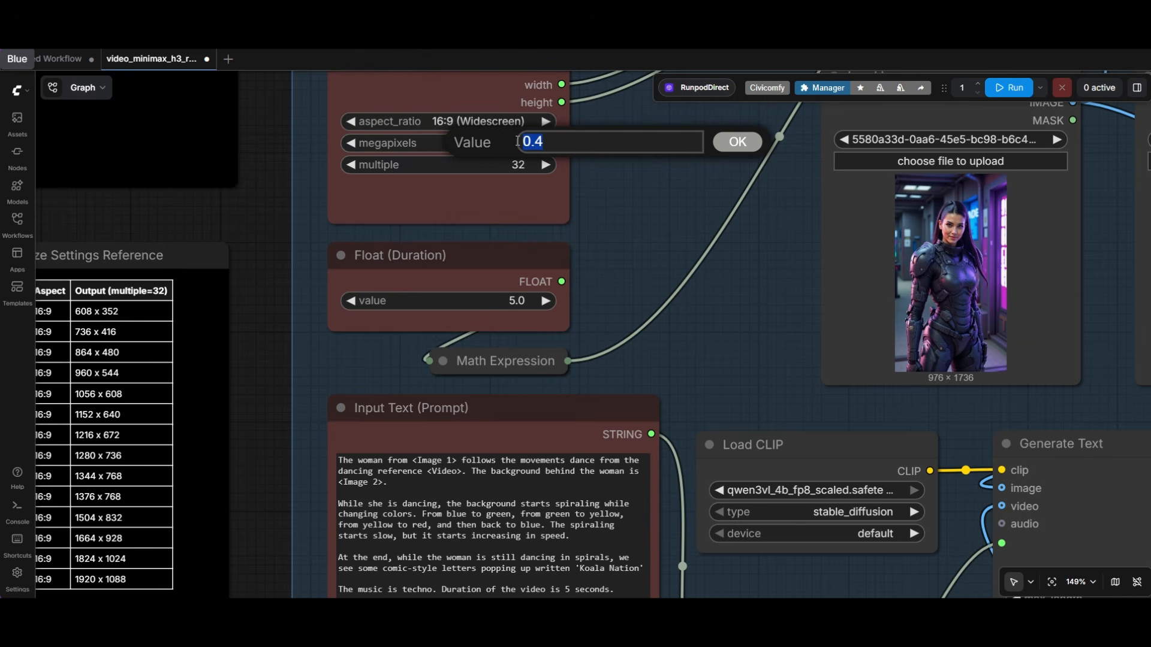
pyautogui.press('Return')
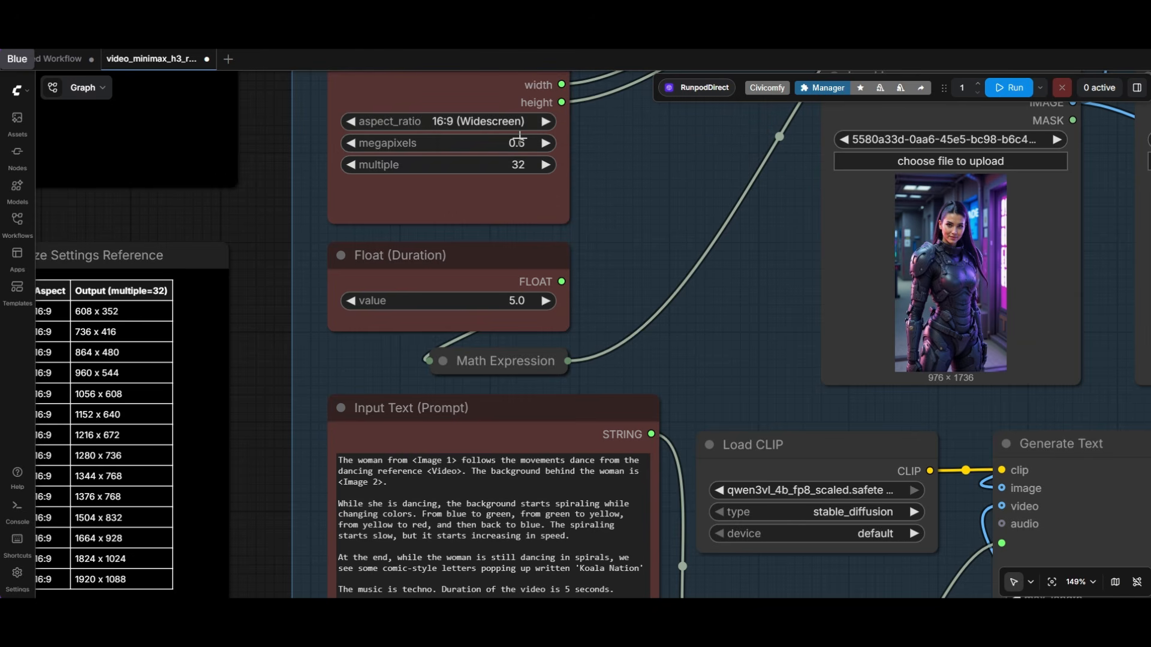
pyautogui.click(492, 120)
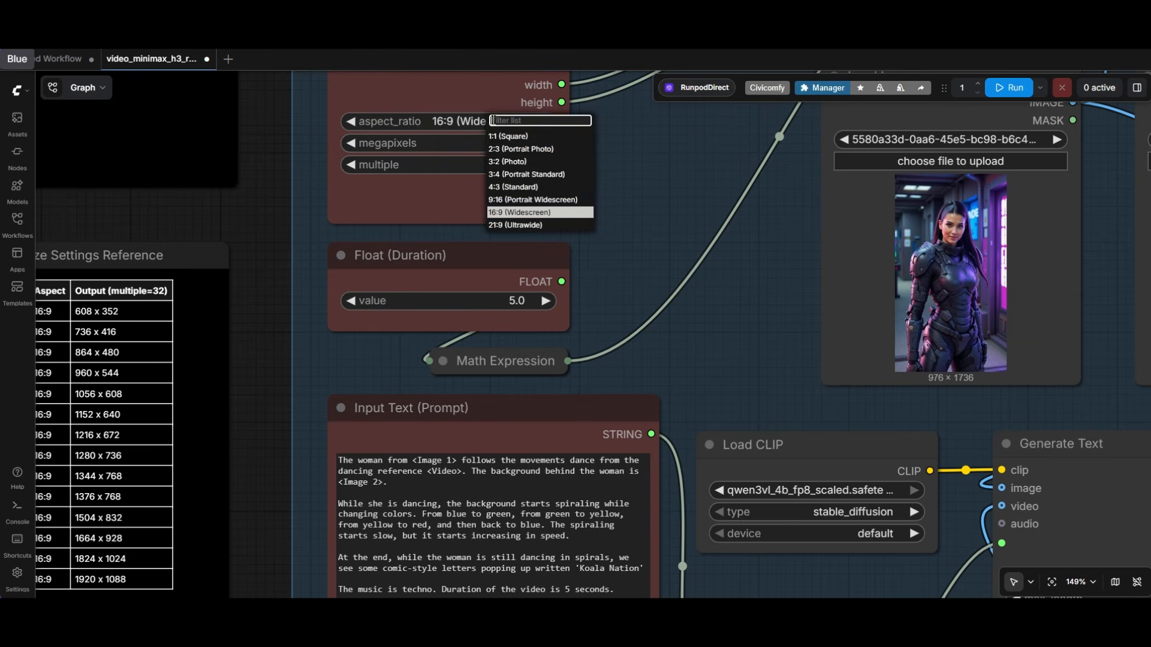
pyautogui.click(537, 174)
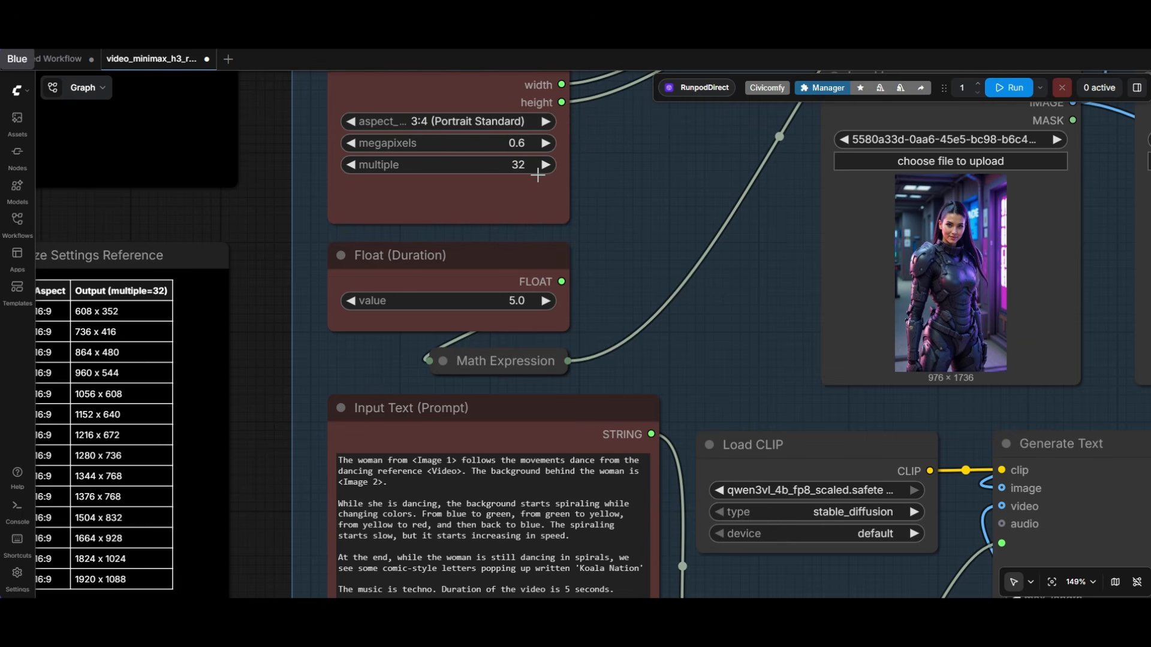
# Execute the workflow up to the Preview as Text node and review the sections of the generated prompt.
pyautogui.scroll(-8, 635, 163)
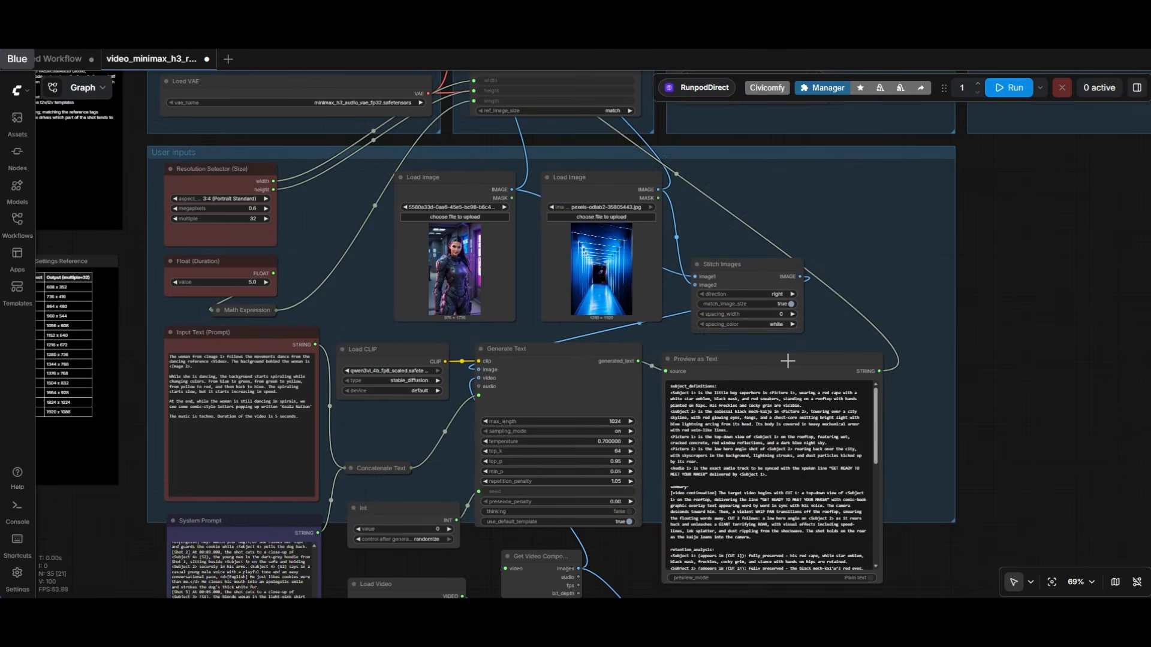
pyautogui.click(788, 360)
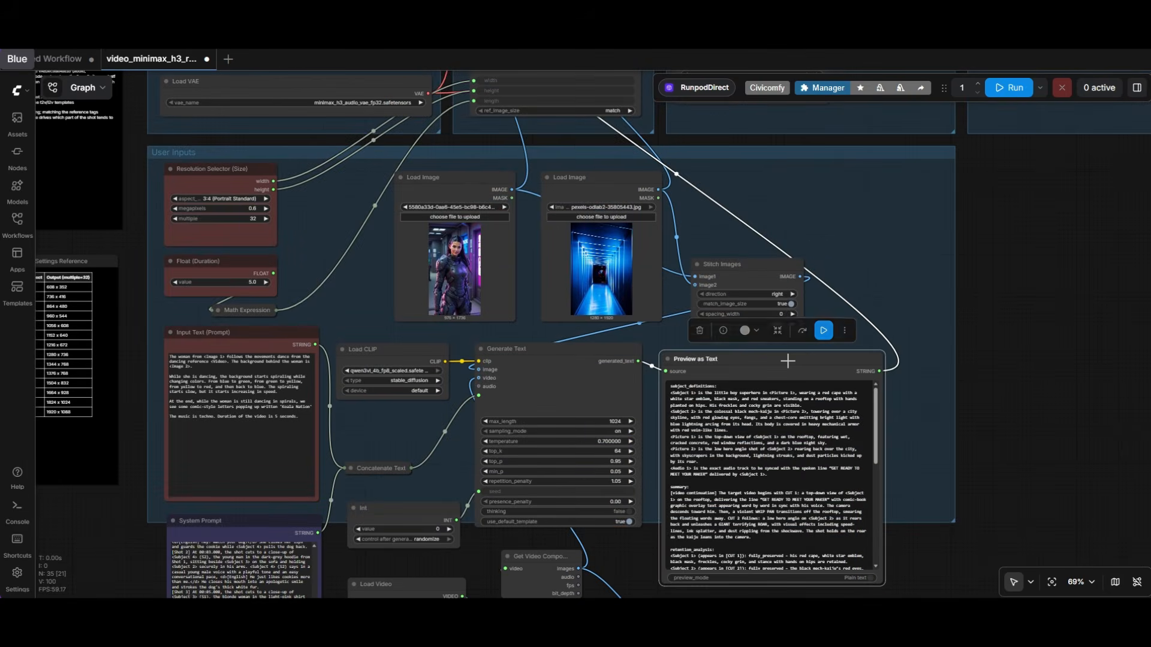
pyautogui.click(823, 331)
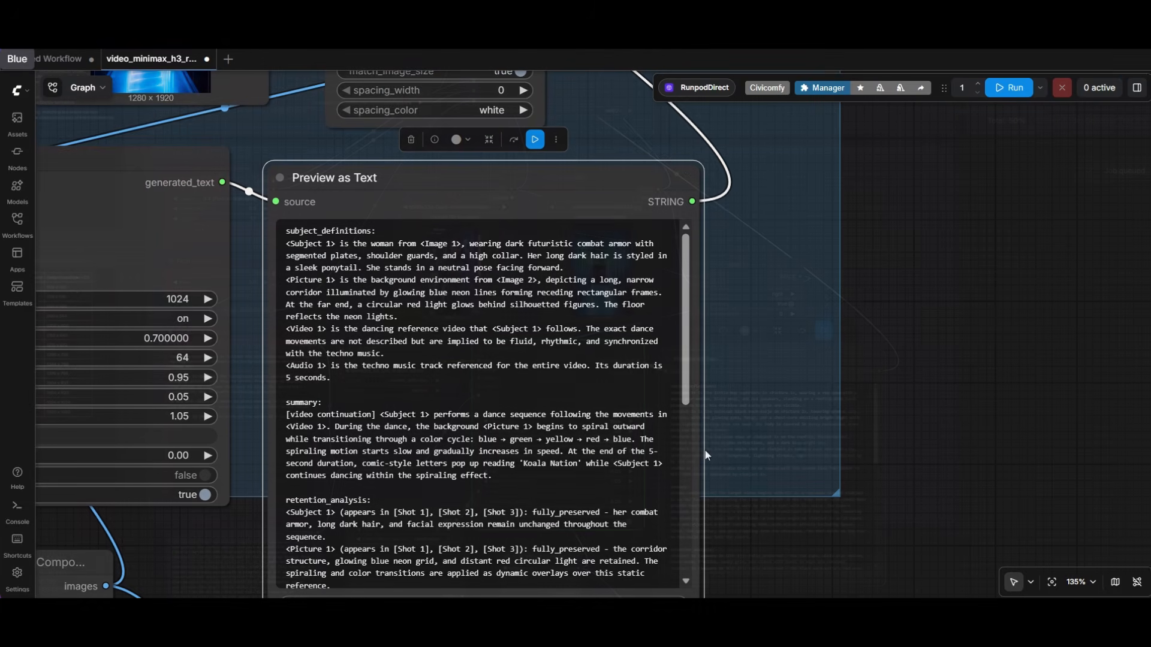
pyautogui.scroll(-5, 620, 395)
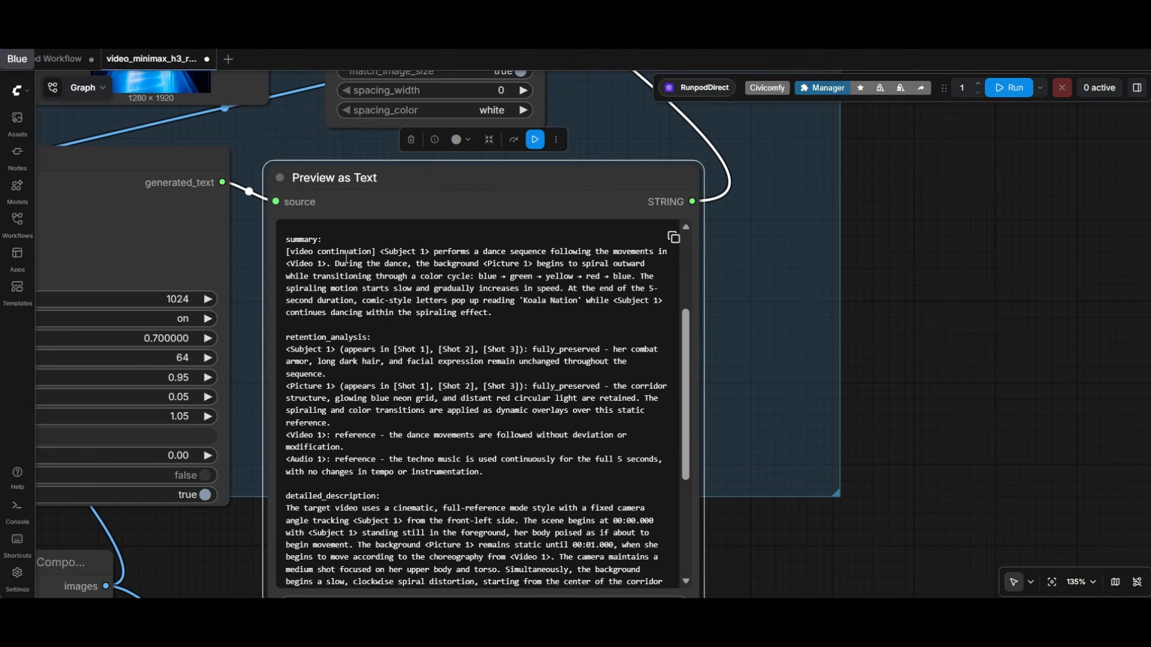
# Reread the generated prompt, run the full workflow and view the generated video in the Save Video node.
pyautogui.scroll(5, 462, 251)
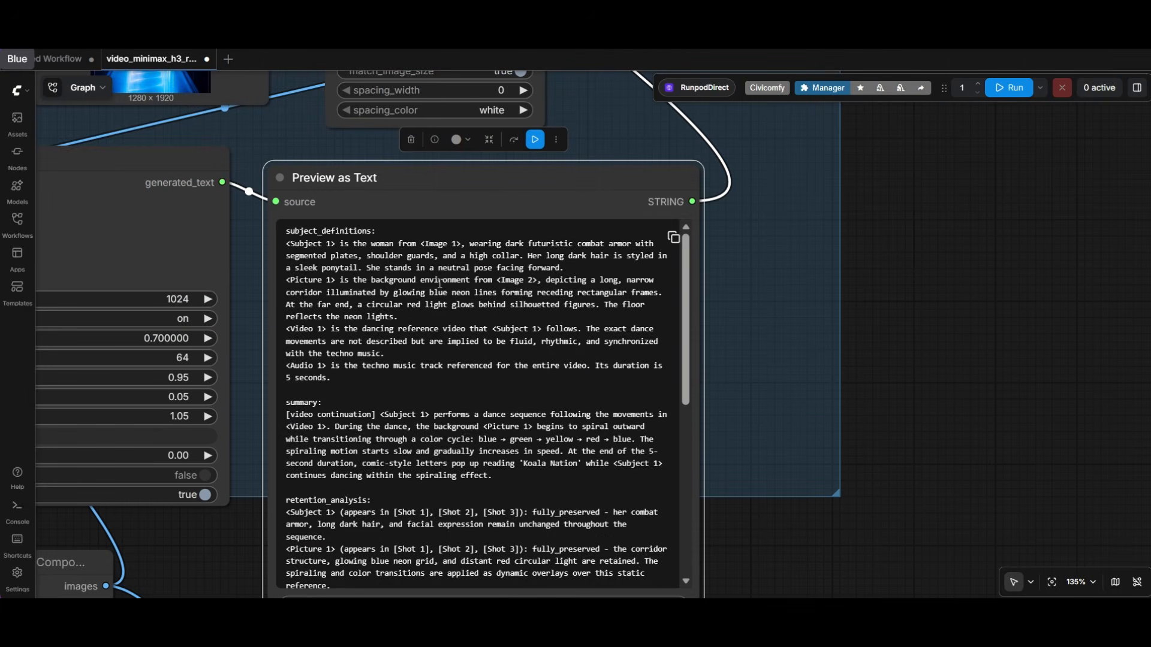
pyautogui.scroll(-5, 451, 301)
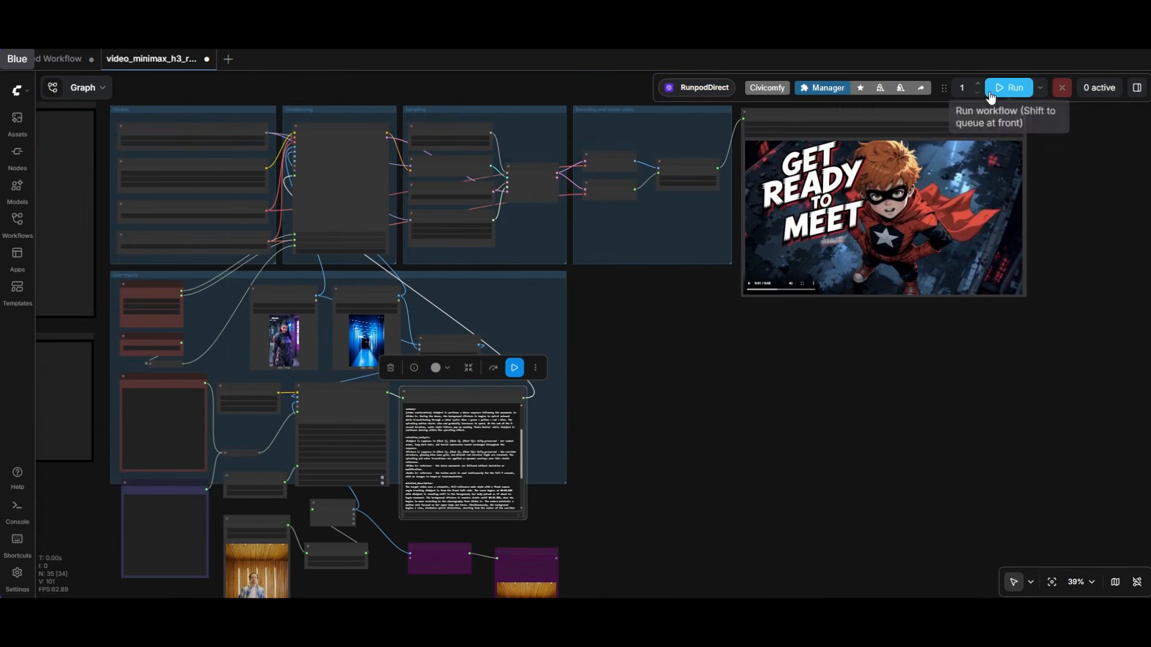
pyautogui.click(990, 96)
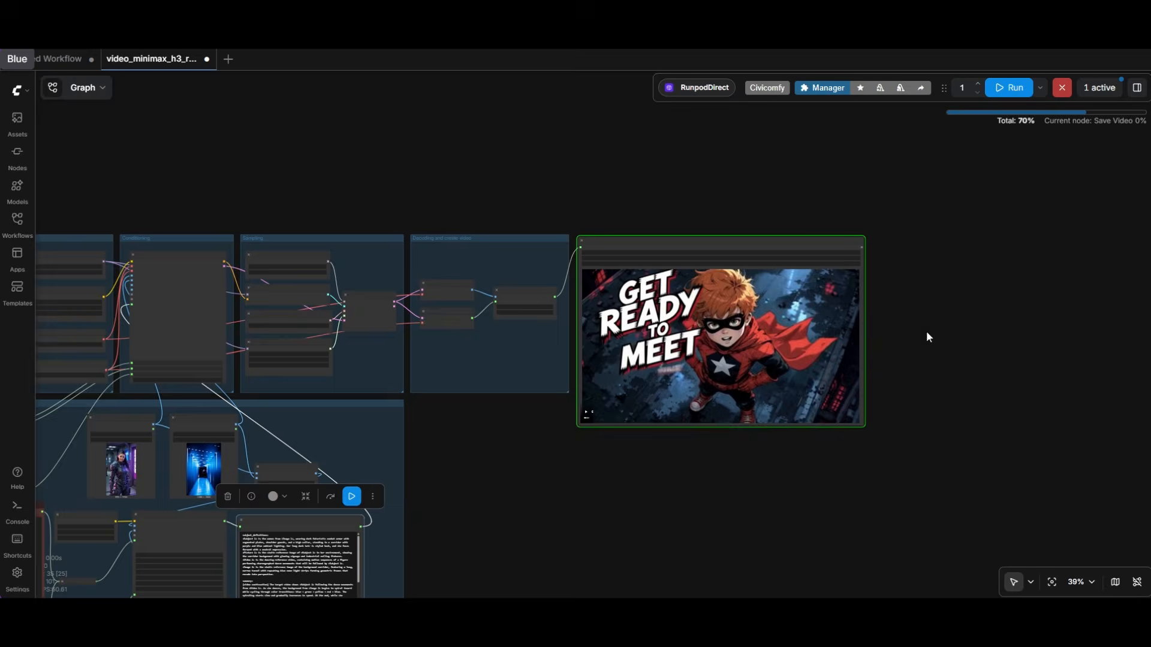
pyautogui.scroll(3, 943, 351)
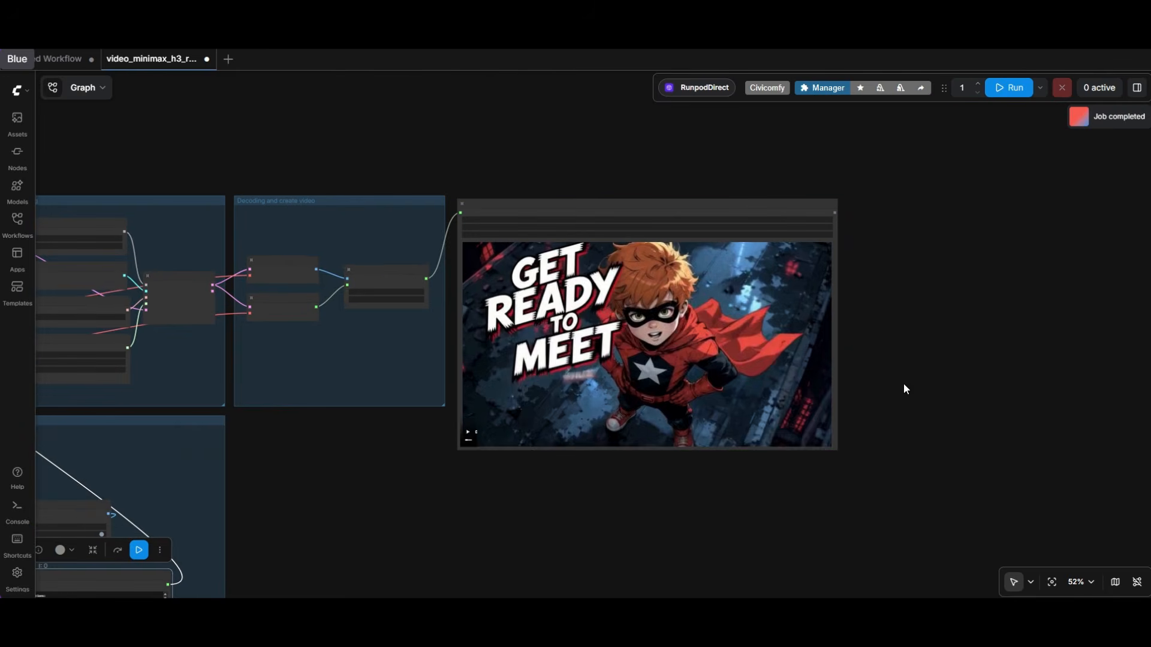
pyautogui.scroll(3, 871, 414)
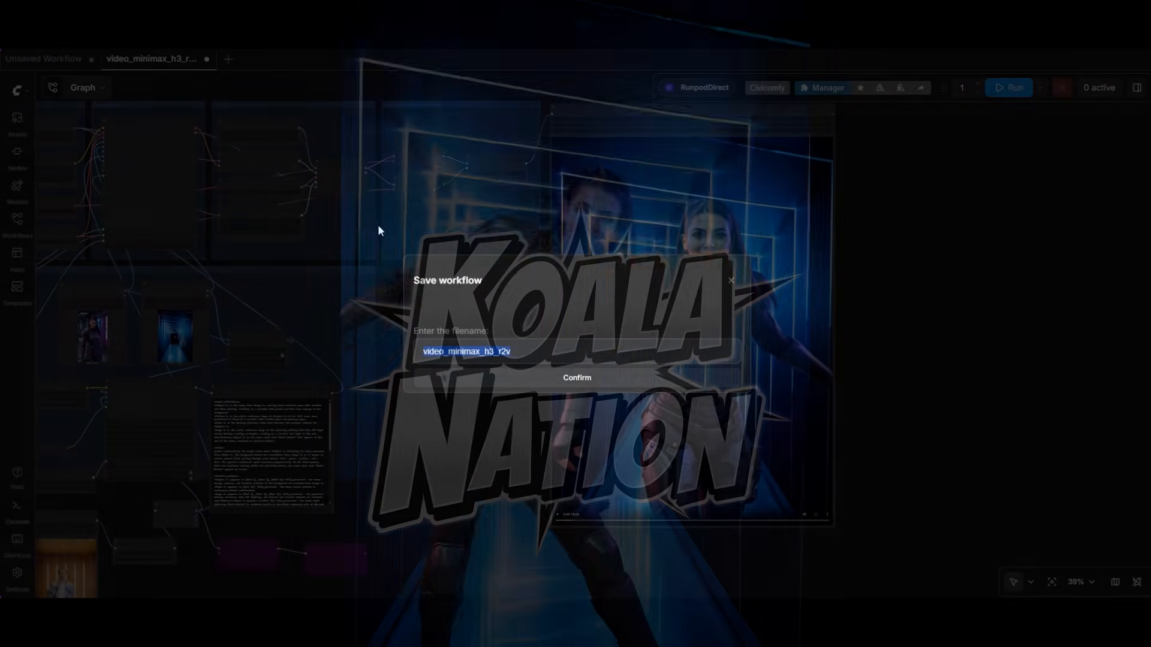
# Save the workflow as video_minimax_h3_r2v_prompt_enhance and load the MiniMax H3: Image to Video template.
pyautogui.click(574, 355)
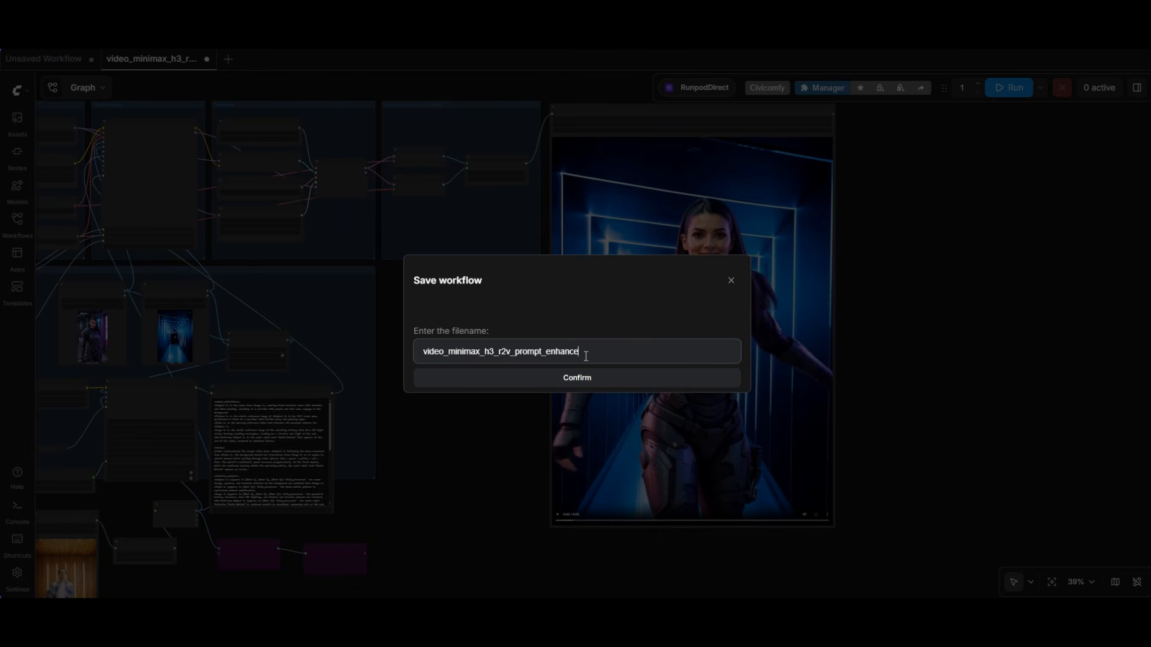
pyautogui.click(577, 377)
pyautogui.click(17, 287)
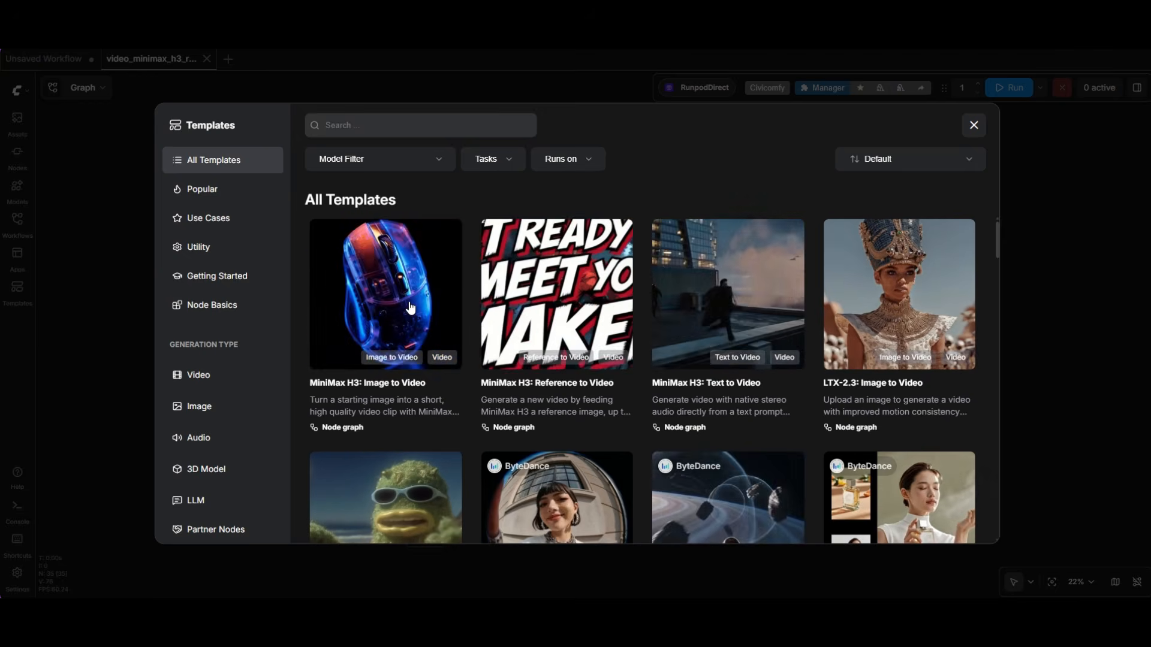
pyautogui.click(410, 308)
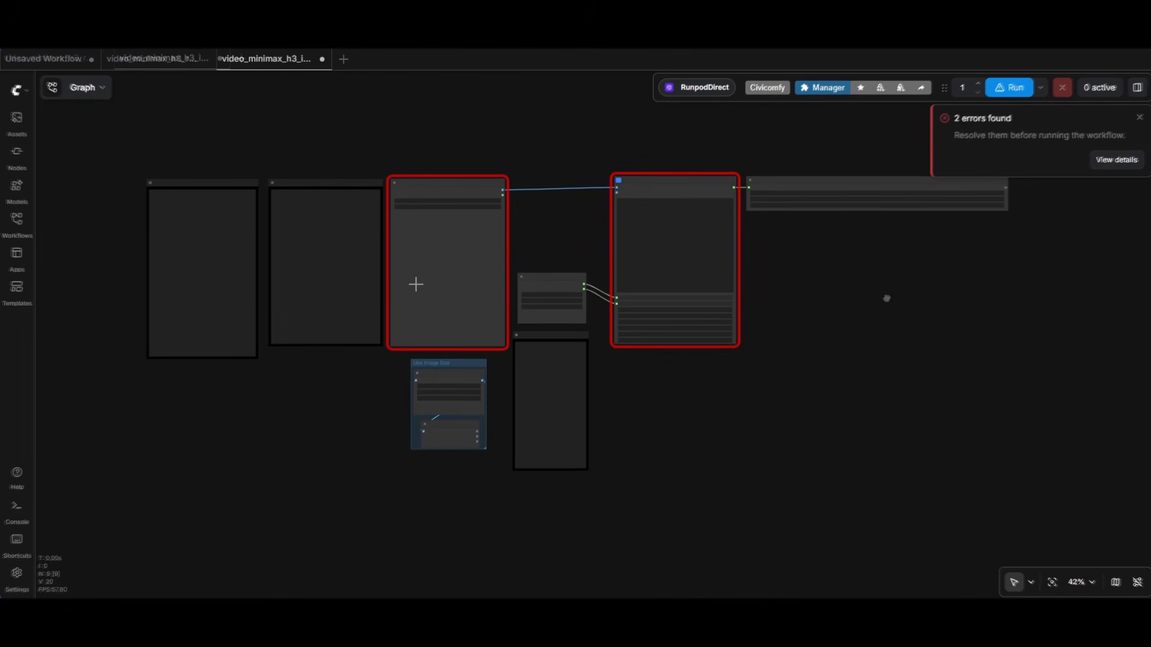
# Look inside the Image to Video (MiniMax H3) subgraph and unpack it into its individual nodes.
pyautogui.scroll(6, 862, 300)
pyautogui.moveTo(750, 262); pyautogui.dragTo(743, 328)
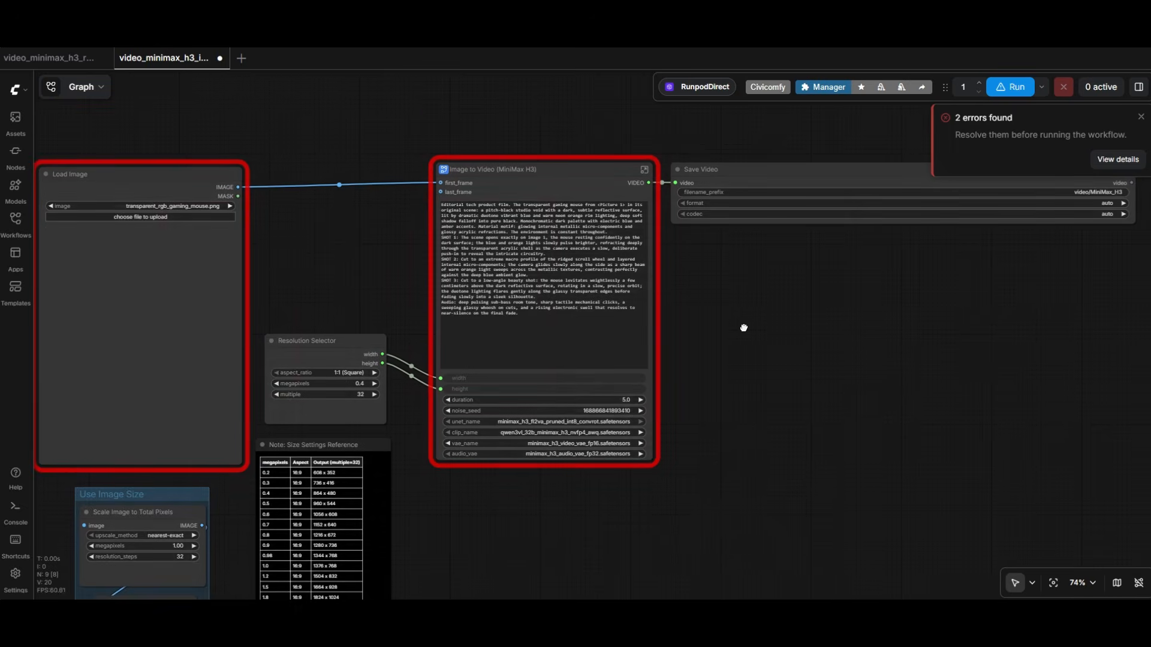
pyautogui.scroll(3, 698, 288)
pyautogui.moveTo(377, 224); pyautogui.dragTo(620, 486)
pyautogui.moveTo(381, 270); pyautogui.dragTo(786, 262)
pyautogui.scroll(10, 736, 226)
pyautogui.click(736, 219)
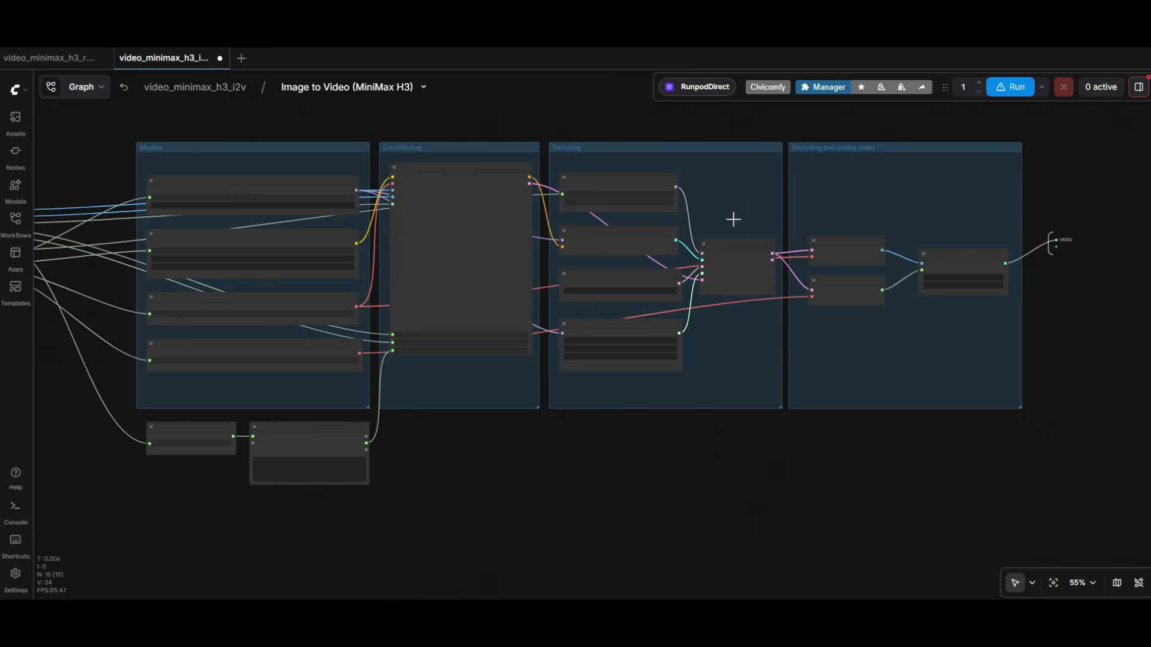
pyautogui.press('Escape')
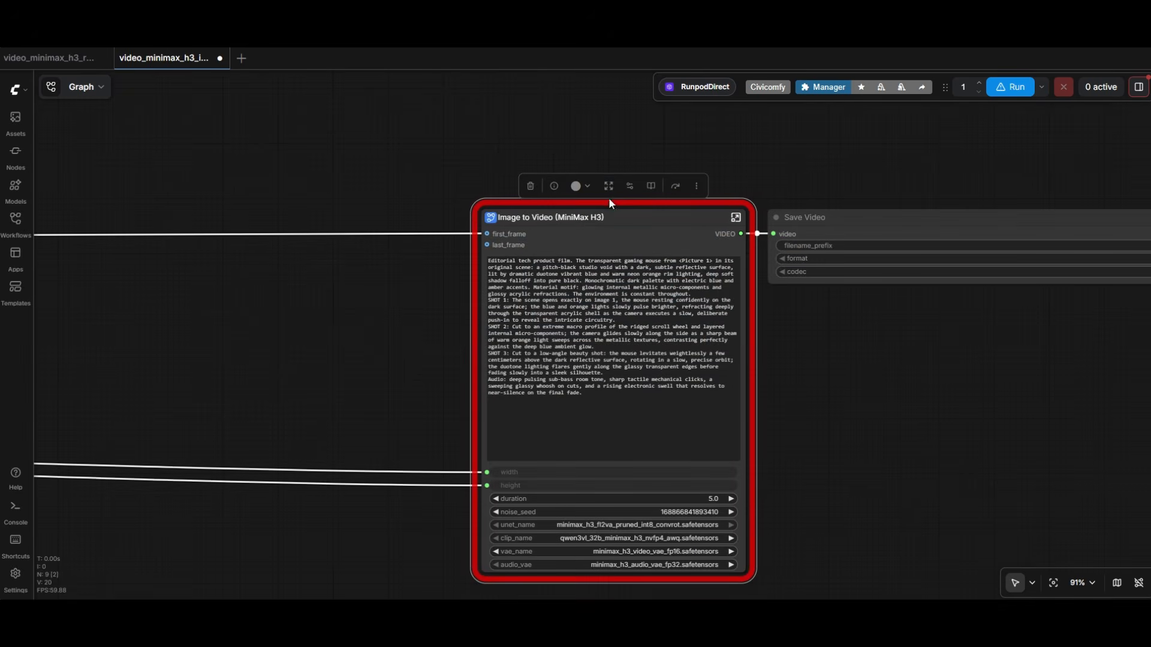
pyautogui.click(609, 186)
pyautogui.scroll(-10, 614, 186)
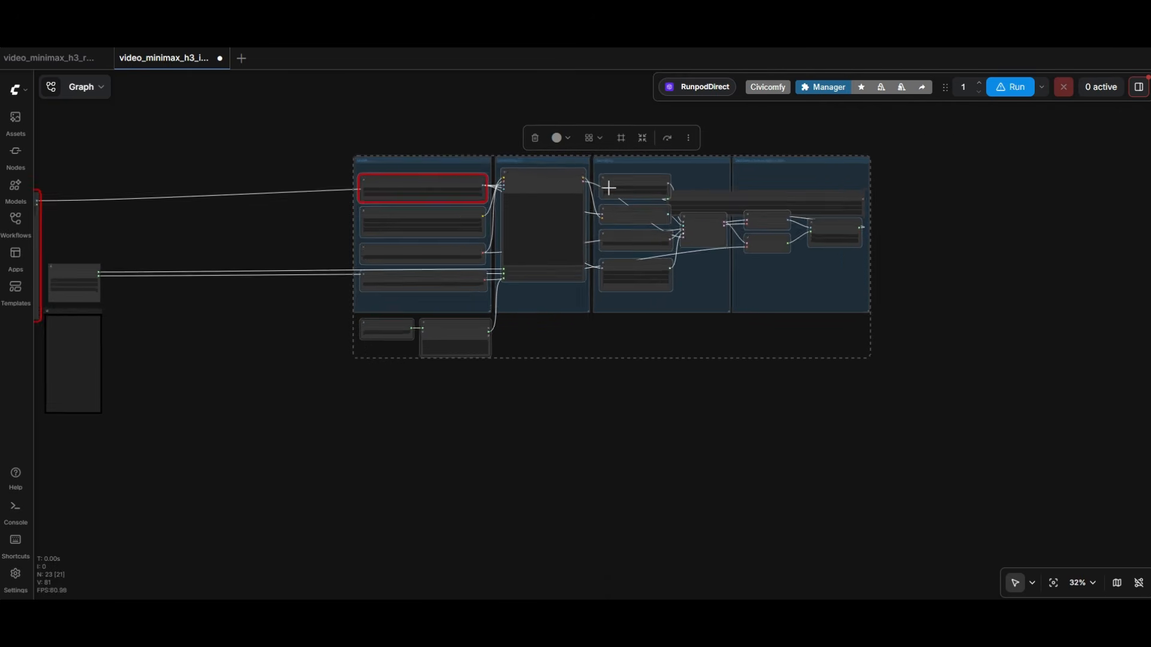
# Move the Save Video node clear of the groups, beyond the Decoding and create video group.
pyautogui.moveTo(650, 173); pyautogui.dragTo(468, 178)
pyautogui.click(526, 198)
pyautogui.scroll(9, 515, 185)
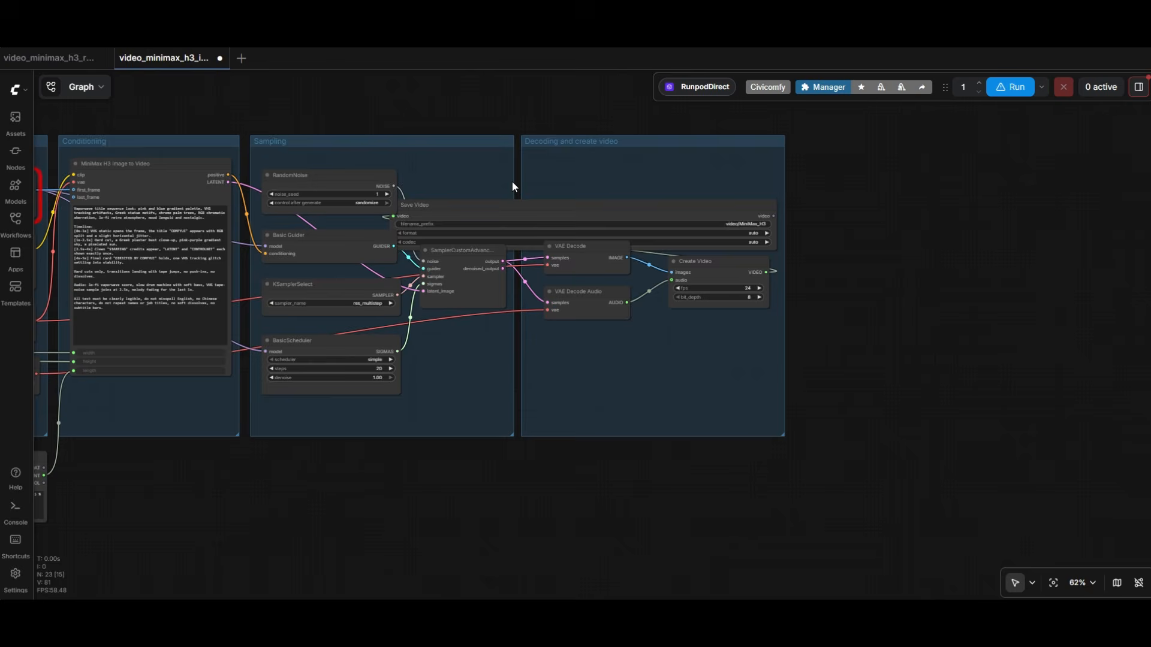
pyautogui.scroll(-9, 902, 301)
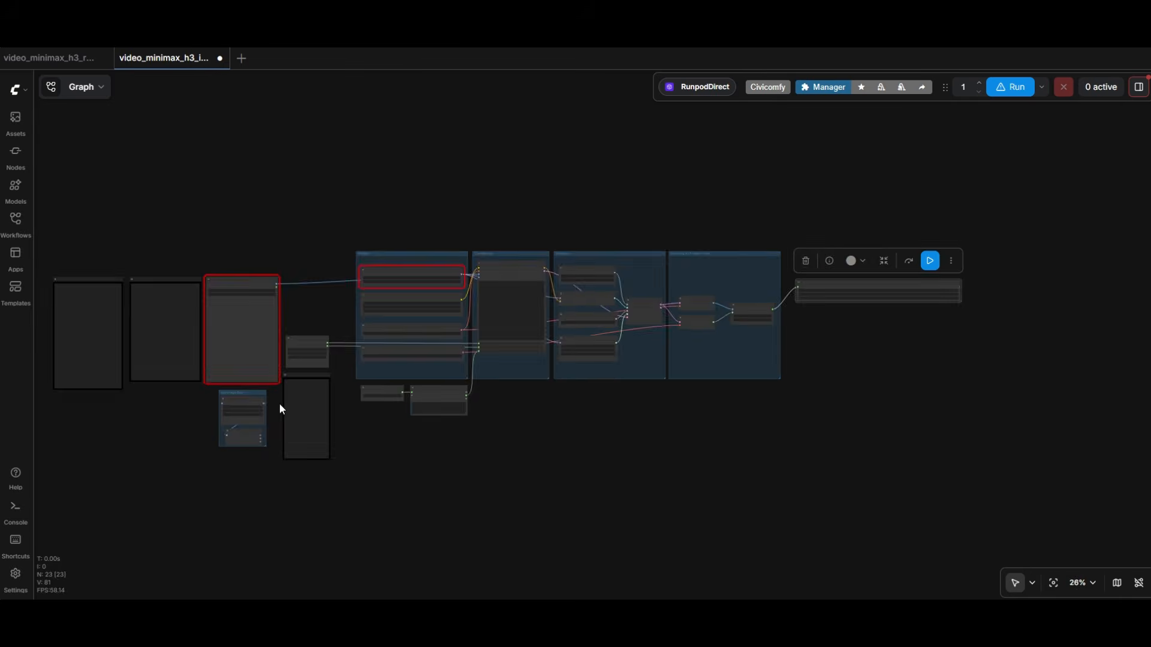
# Examine the Load Image, model loader and MiniMax H3 Image to Video nodes and open the Load Diffusion Model error details.
pyautogui.scroll(9, 252, 258)
pyautogui.scroll(5, 223, 274)
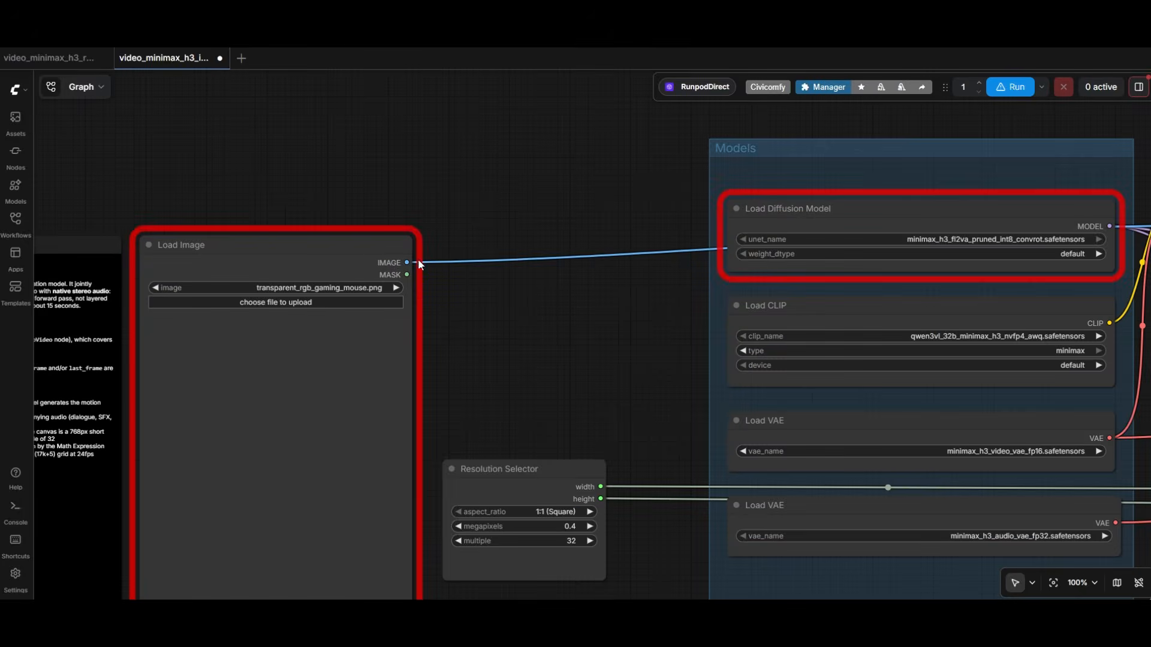
pyautogui.scroll(-5, 390, 268)
pyautogui.scroll(9, 729, 270)
pyautogui.scroll(3, 751, 254)
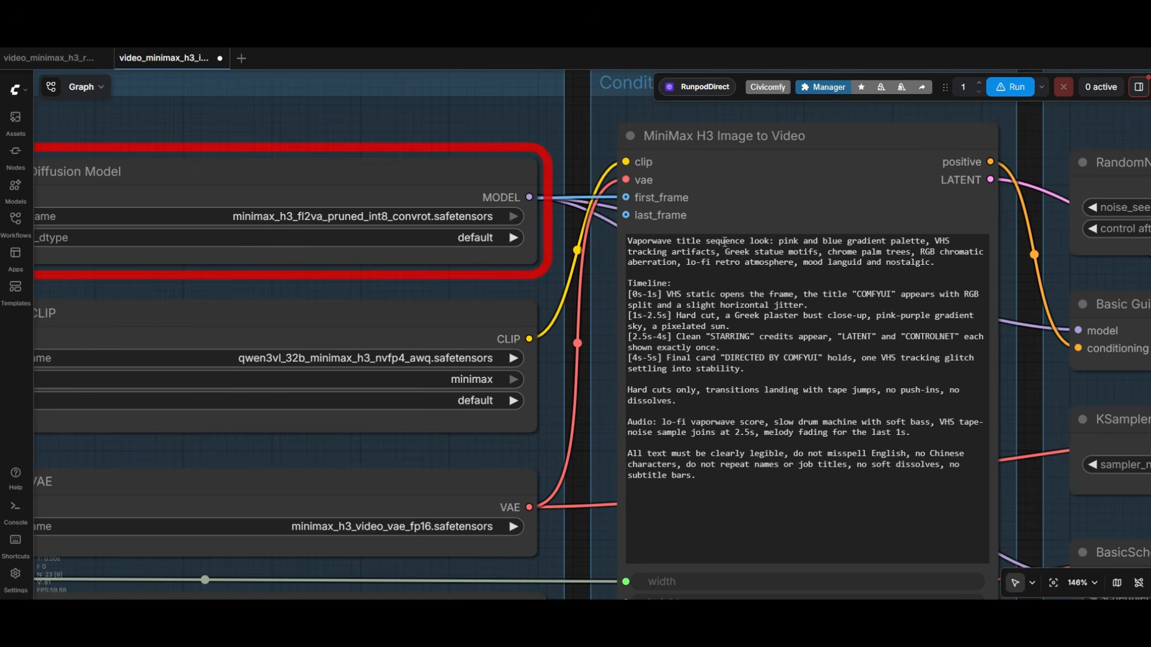
pyautogui.scroll(-3, 724, 243)
pyautogui.click(393, 190)
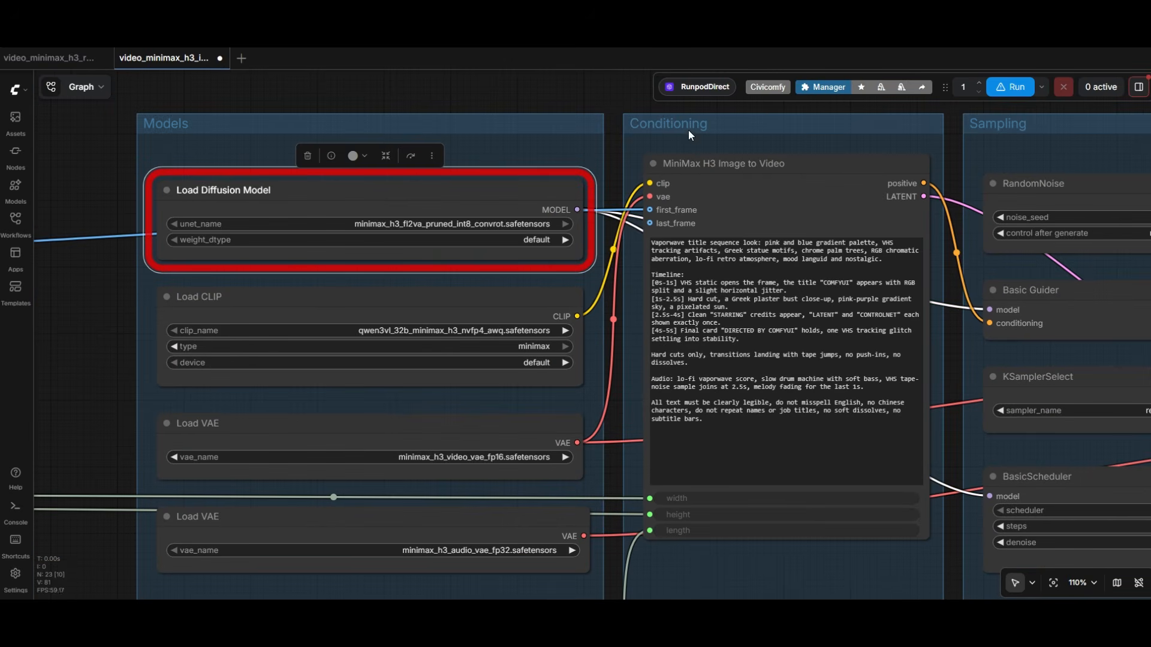
pyautogui.click(1138, 88)
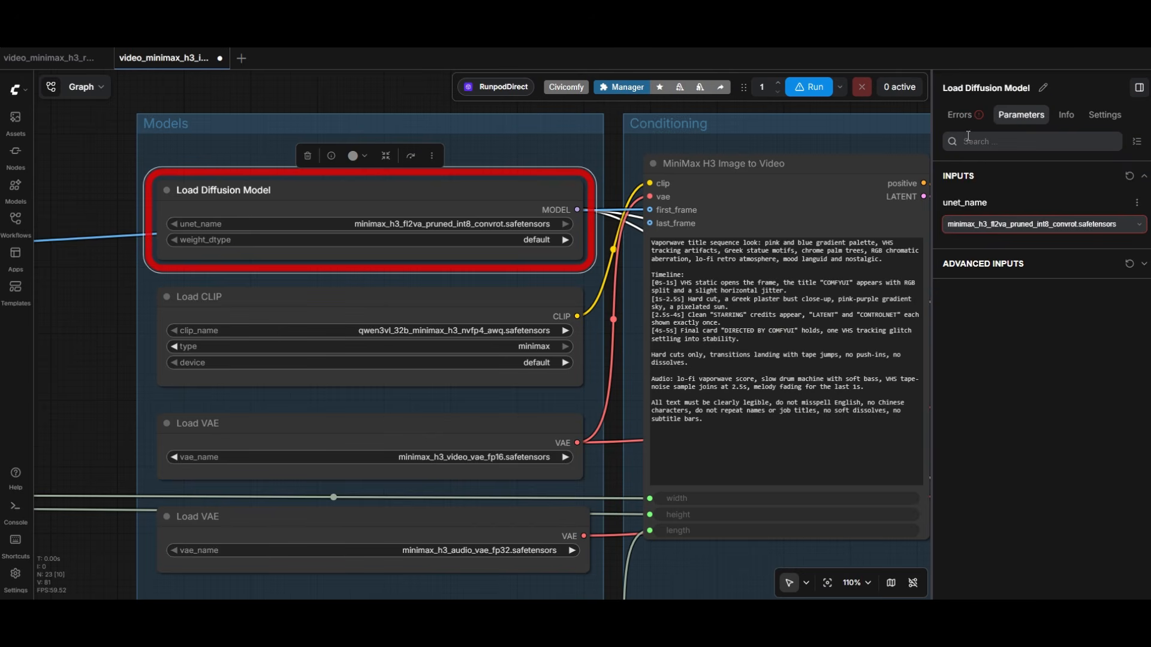
pyautogui.click(972, 117)
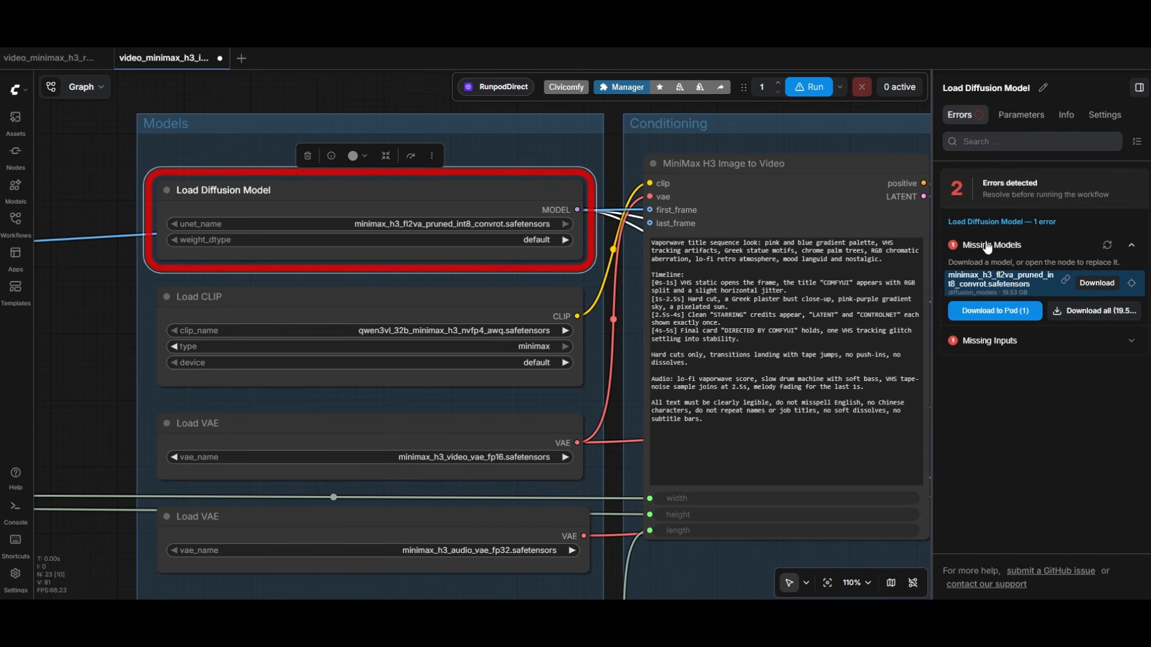
# Download the missing minimax_h3_fl2va_pruned_int8_convrot.safetensors model to the pod and refresh the page.
pyautogui.click(94, 138)
pyautogui.scroll(-2, 91, 145)
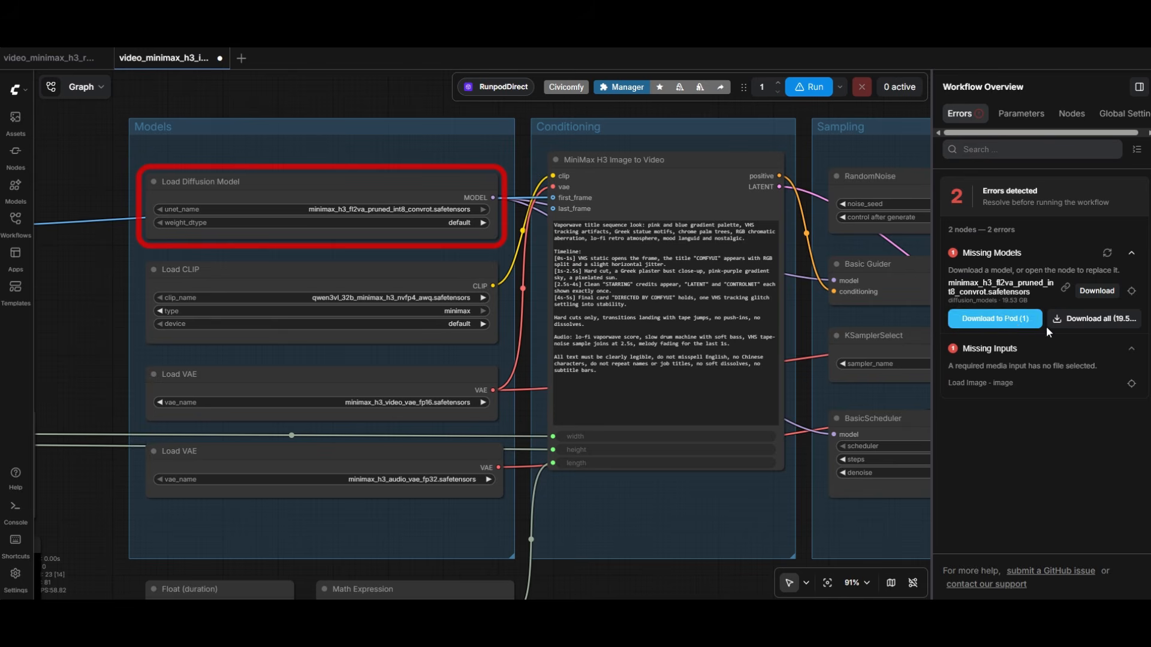
pyautogui.click(1010, 321)
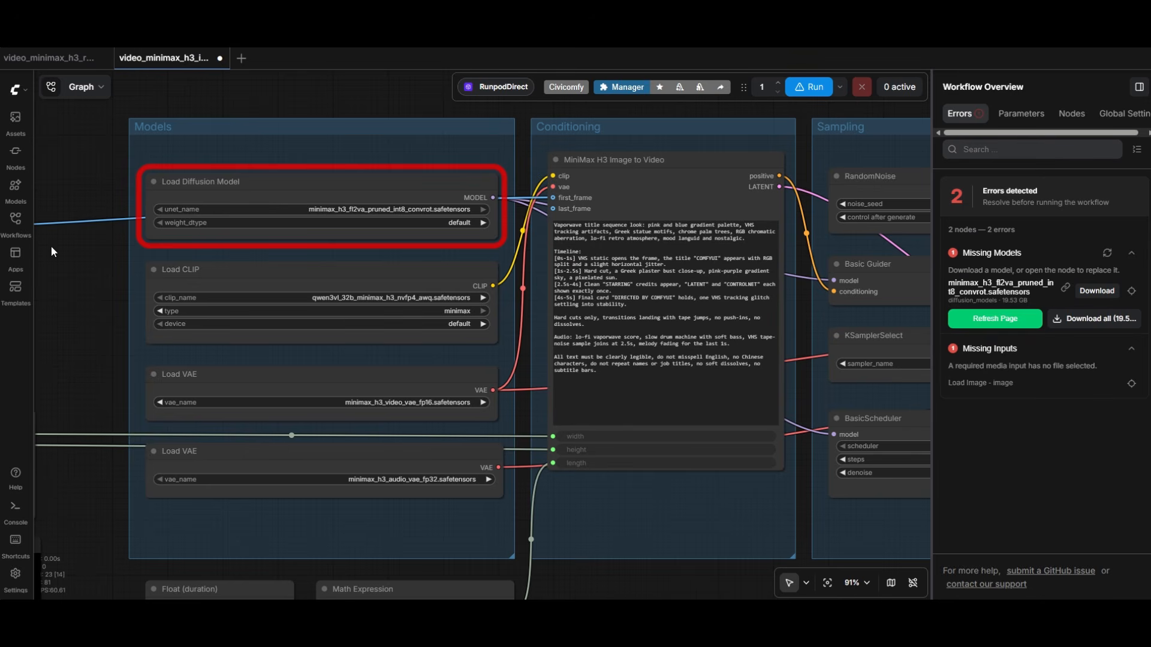
pyautogui.click(986, 324)
# In the reference-to-video workflow, select and copy the Input Text, System Prompt, Concatenate Text, Load CLIP, Generate Text, Preview as Text, Int and Stitch Images nodes.
pyautogui.click(631, 101)
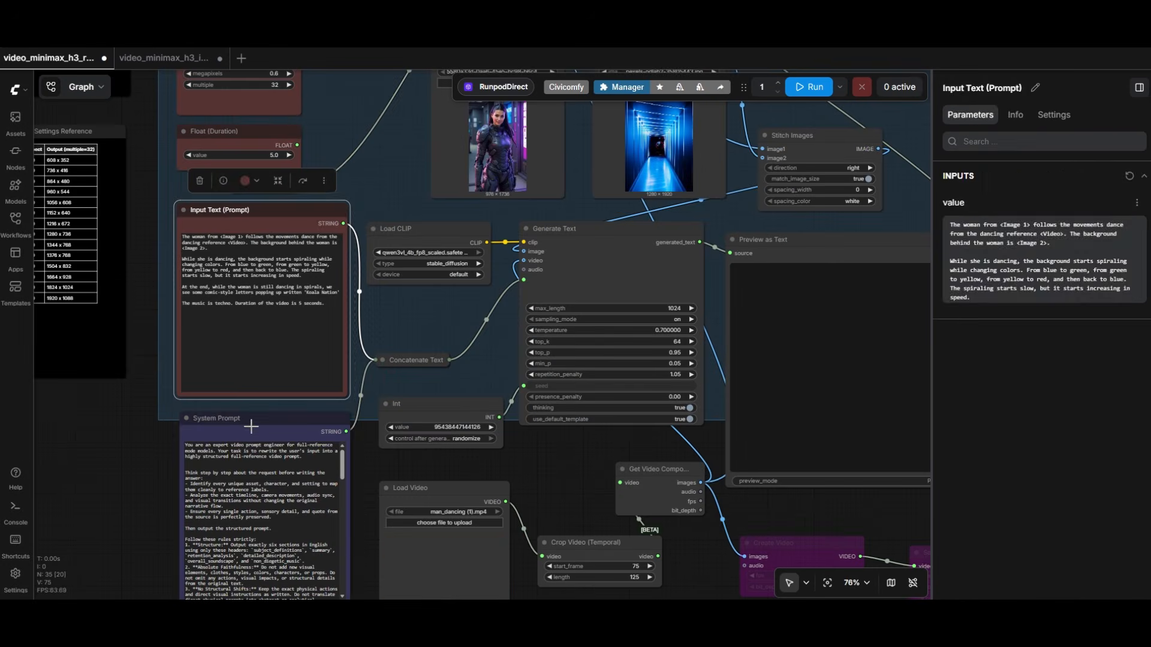
pyautogui.keyDown('shift'); pyautogui.click(424, 398); pyautogui.keyUp('shift')
pyautogui.keyDown('shift'); pyautogui.click(420, 228); pyautogui.keyUp('shift')
pyautogui.keyDown('shift'); pyautogui.click(590, 232); pyautogui.keyUp('shift')
pyautogui.keyDown('shift'); pyautogui.click(768, 240); pyautogui.keyUp('shift')
pyautogui.scroll(-4, 316, 352)
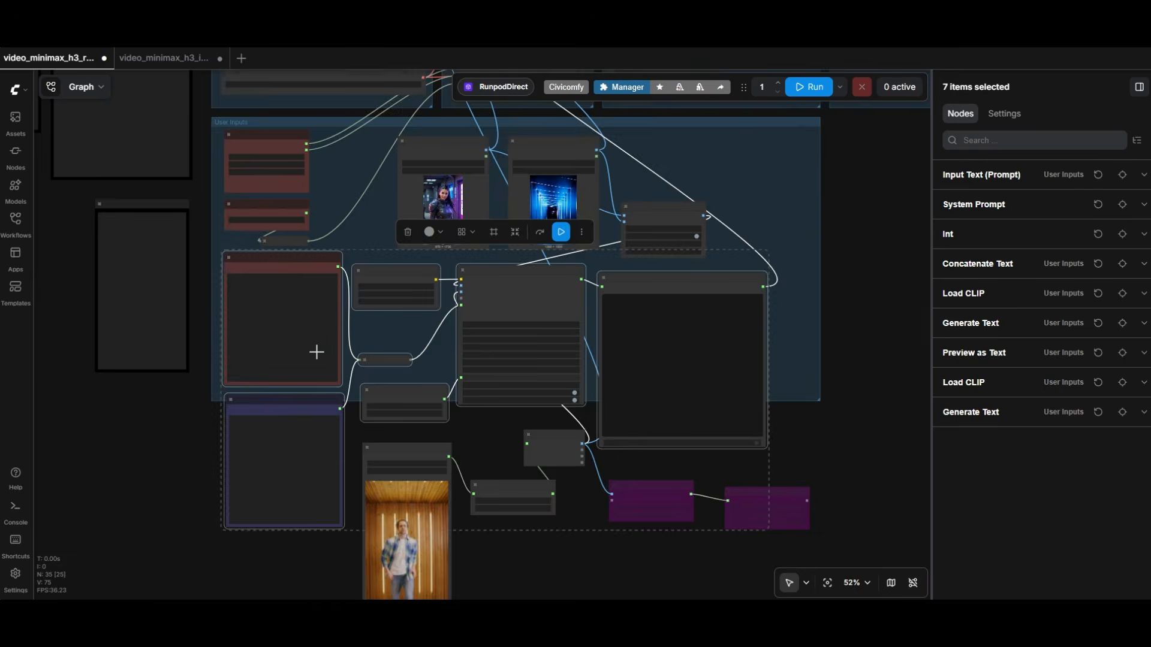
pyautogui.scroll(8, 316, 352)
pyautogui.keyDown('shift'); pyautogui.click(376, 322); pyautogui.keyUp('shift')
pyautogui.keyDown('shift'); pyautogui.click(376, 321); pyautogui.keyUp('shift')
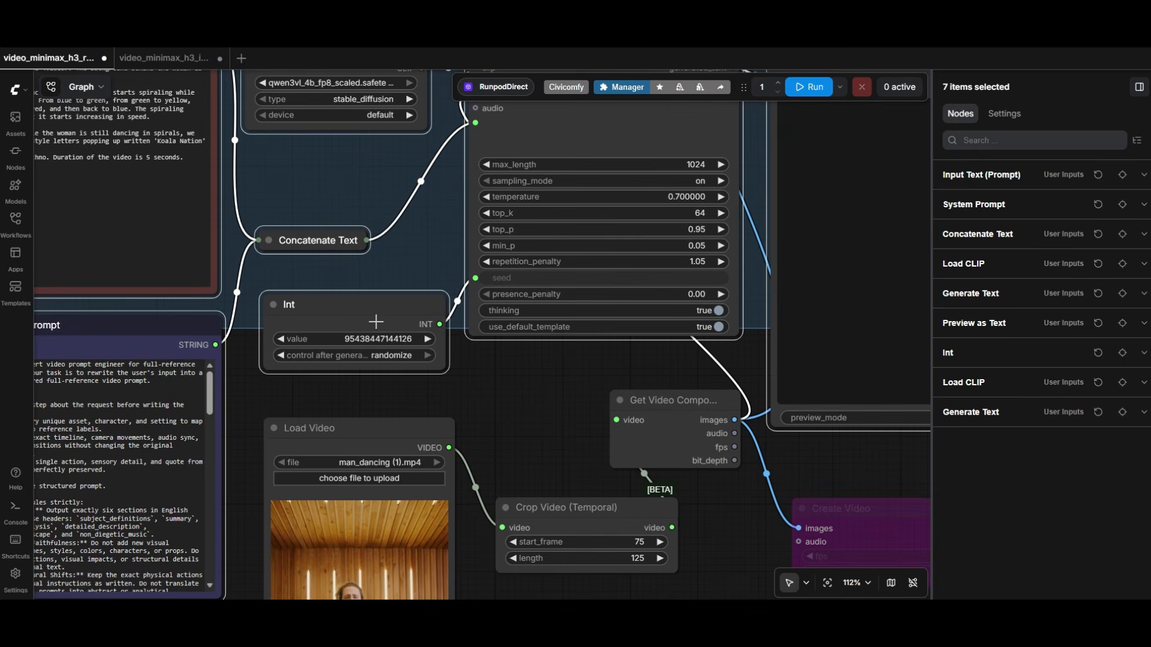
pyautogui.scroll(-8, 336, 323)
pyautogui.scroll(3, 314, 329)
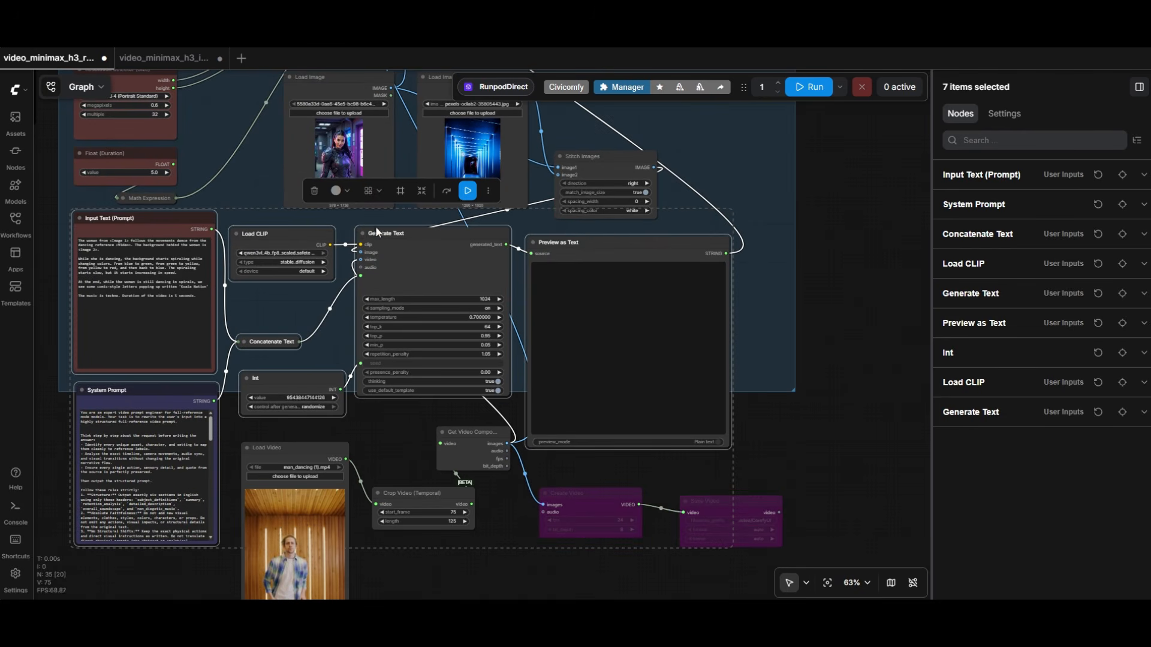
pyautogui.keyDown('shift'); pyautogui.click(595, 167); pyautogui.keyUp('shift')
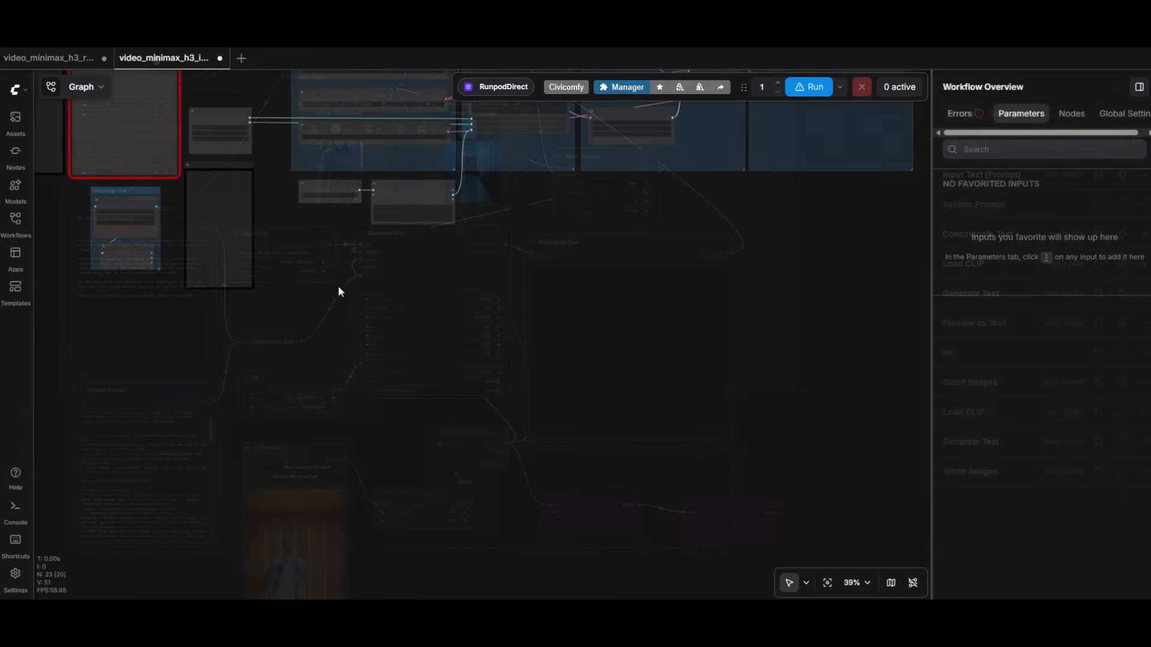
# Paste the copied prompt enhancement nodes into the image-to-video workflow and place them below the Models and Conditioning groups.
pyautogui.hotkey('ctrl', 'v')
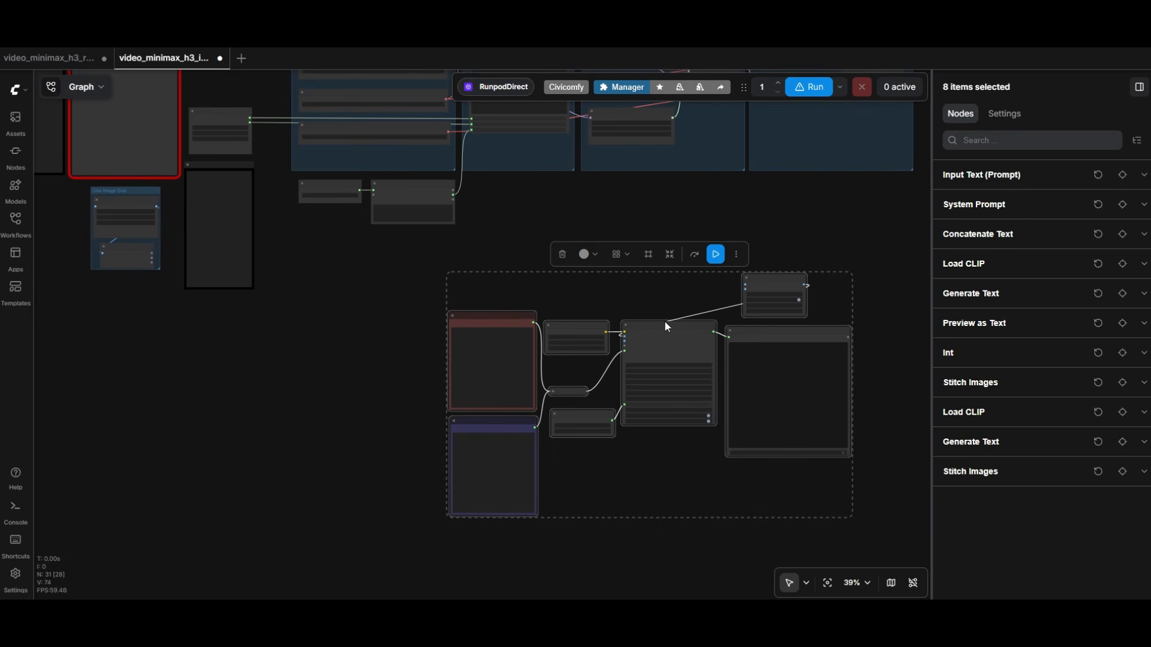
pyautogui.moveTo(660, 326); pyautogui.dragTo(459, 319)
pyautogui.click(249, 326)
pyautogui.scroll(-5, 249, 326)
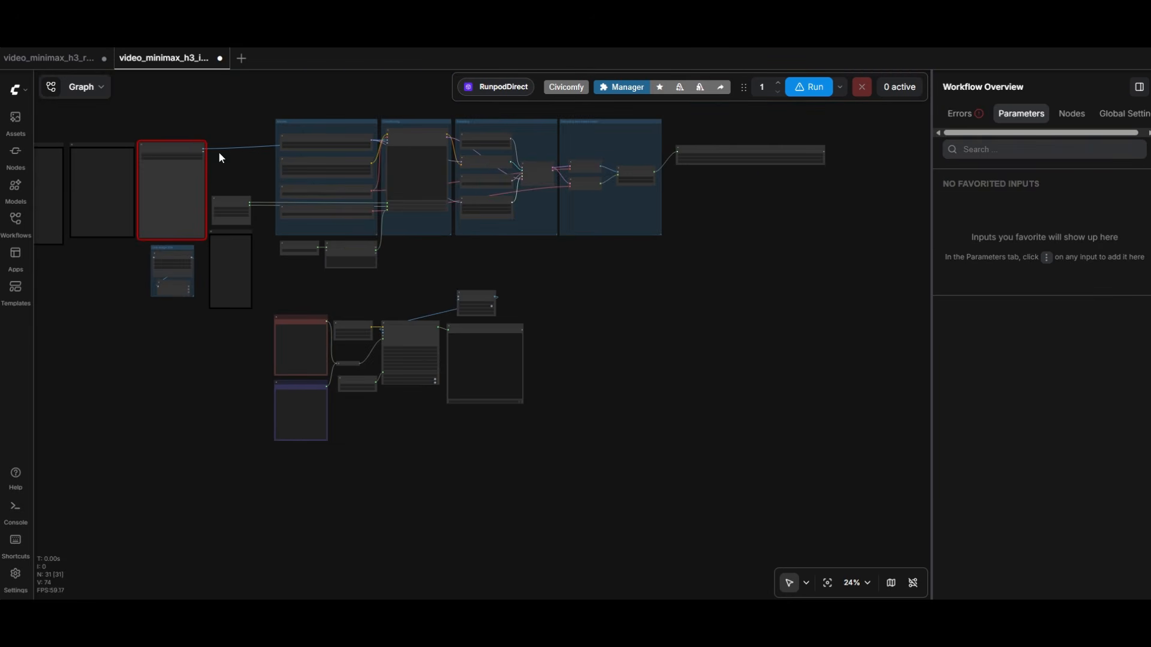
# Move the Load Image node beside the Input Text (Prompt) node and place a duplicate of it underneath.
pyautogui.moveTo(178, 146); pyautogui.dragTo(190, 324)
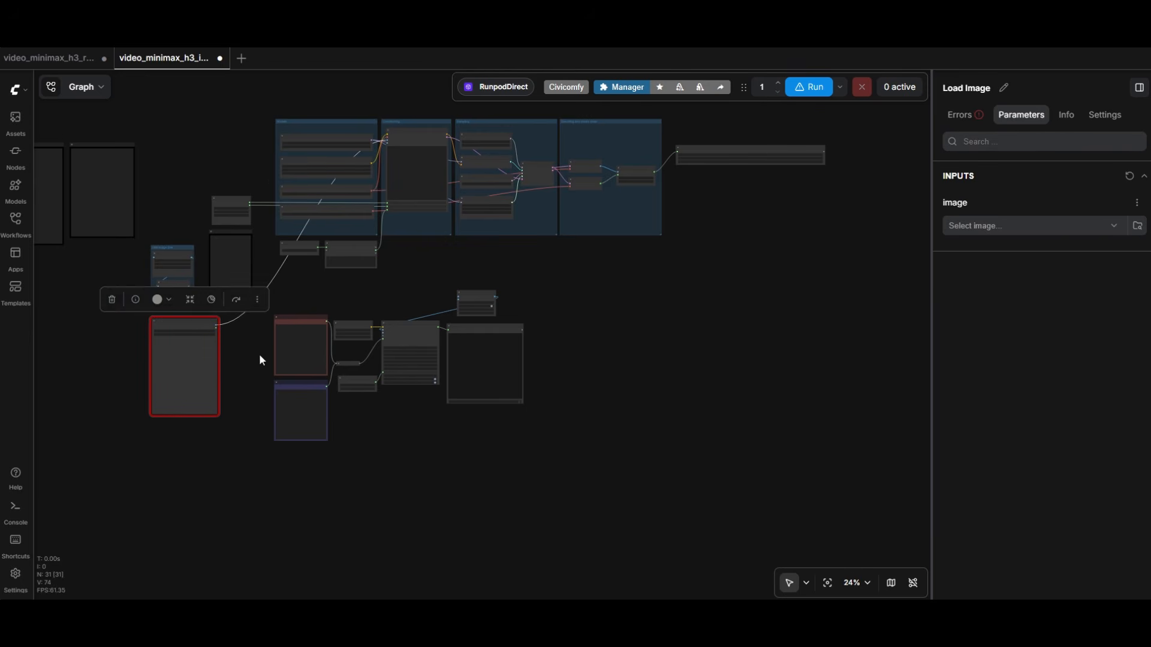
pyautogui.moveTo(260, 353); pyautogui.dragTo(308, 331)
pyautogui.scroll(8, 246, 199)
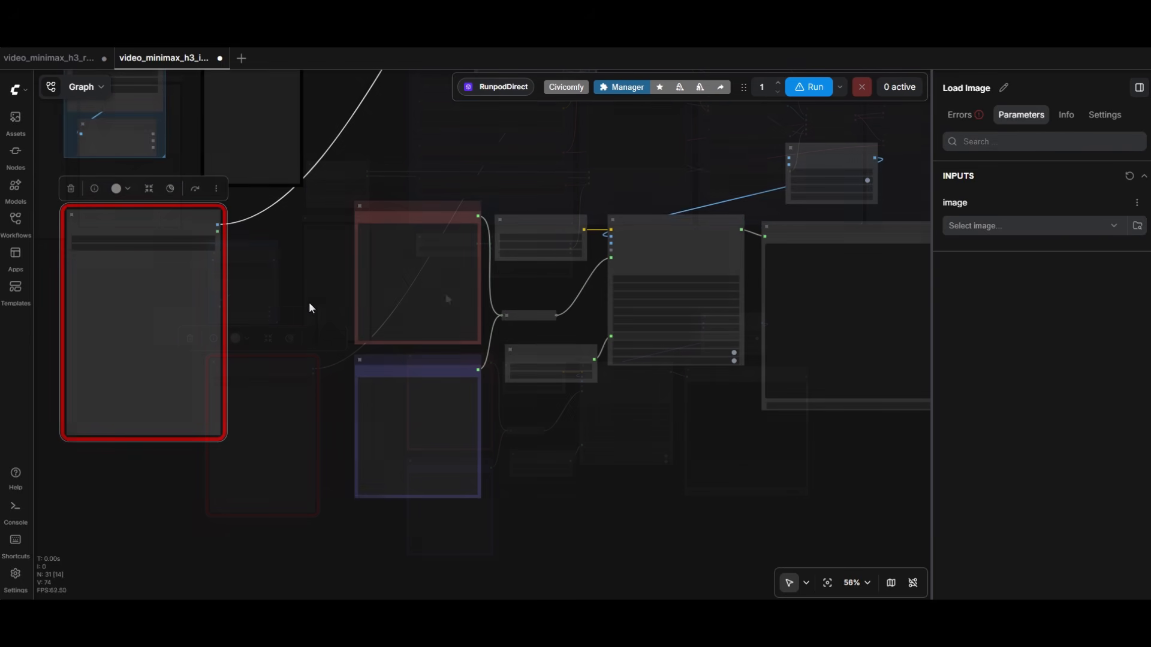
pyautogui.hotkey('ctrl', 'c')
pyautogui.hotkey('ctrl', 'v')
pyautogui.moveTo(290, 329); pyautogui.dragTo(100, 478)
pyautogui.hscroll(2, 241, 436)
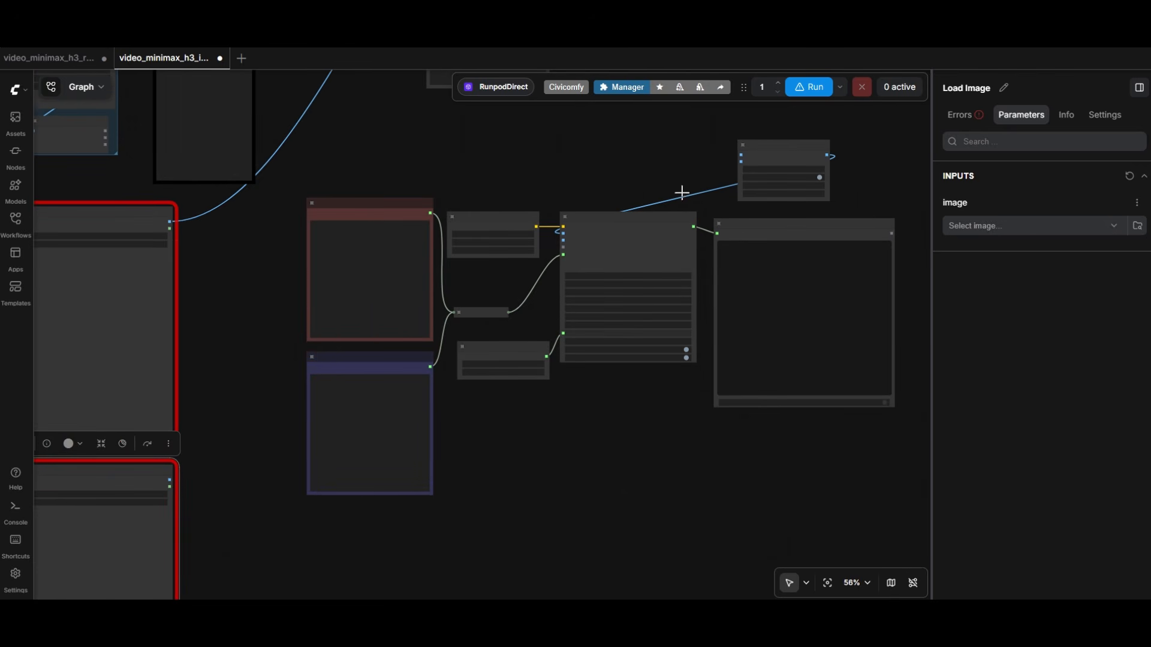
# Place Stitch Images between the Load Image nodes and the prompt nodes, and connect the two images to its image1 and image2 inputs.
pyautogui.moveTo(785, 142); pyautogui.dragTo(249, 240)
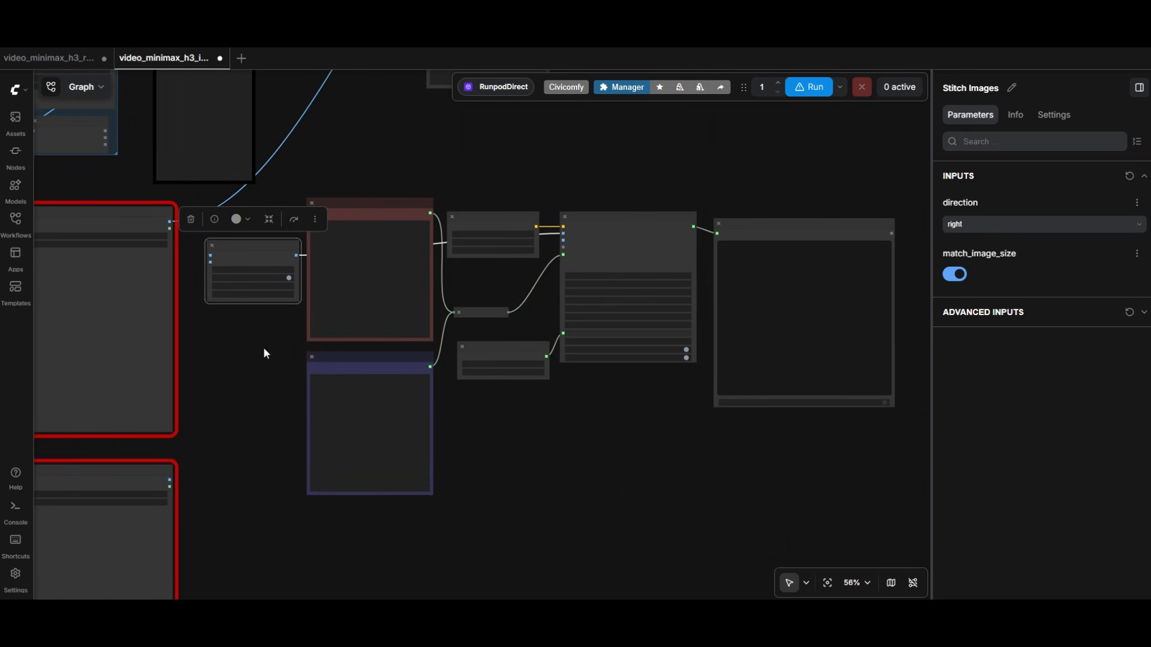
pyautogui.hscroll(-2, 300, 344)
pyautogui.scroll(5, 151, 231)
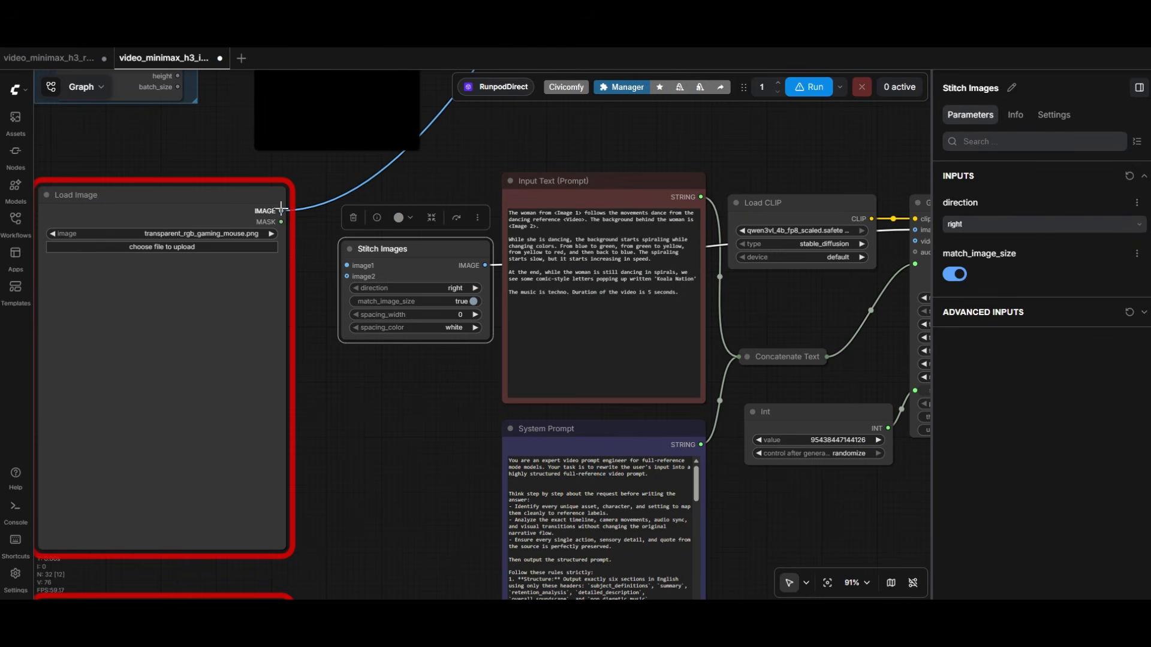
pyautogui.scroll(-3, 329, 334)
pyautogui.hscroll(2, 329, 334)
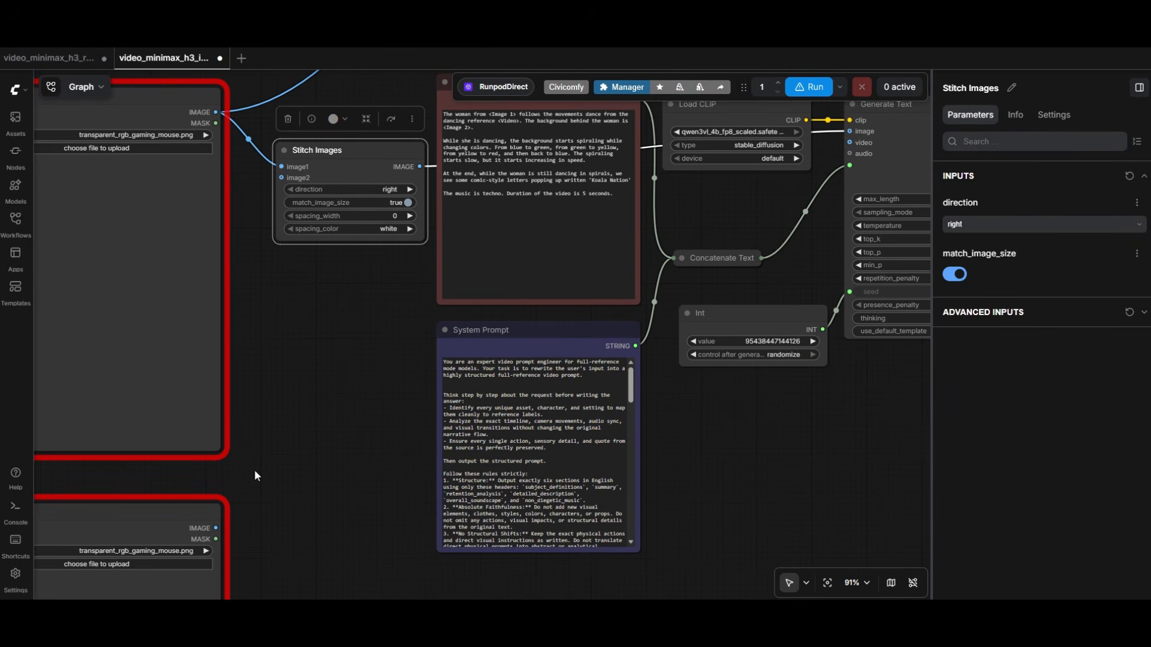
pyautogui.moveTo(282, 173); pyautogui.dragTo(282, 176)
pyautogui.click(1139, 88)
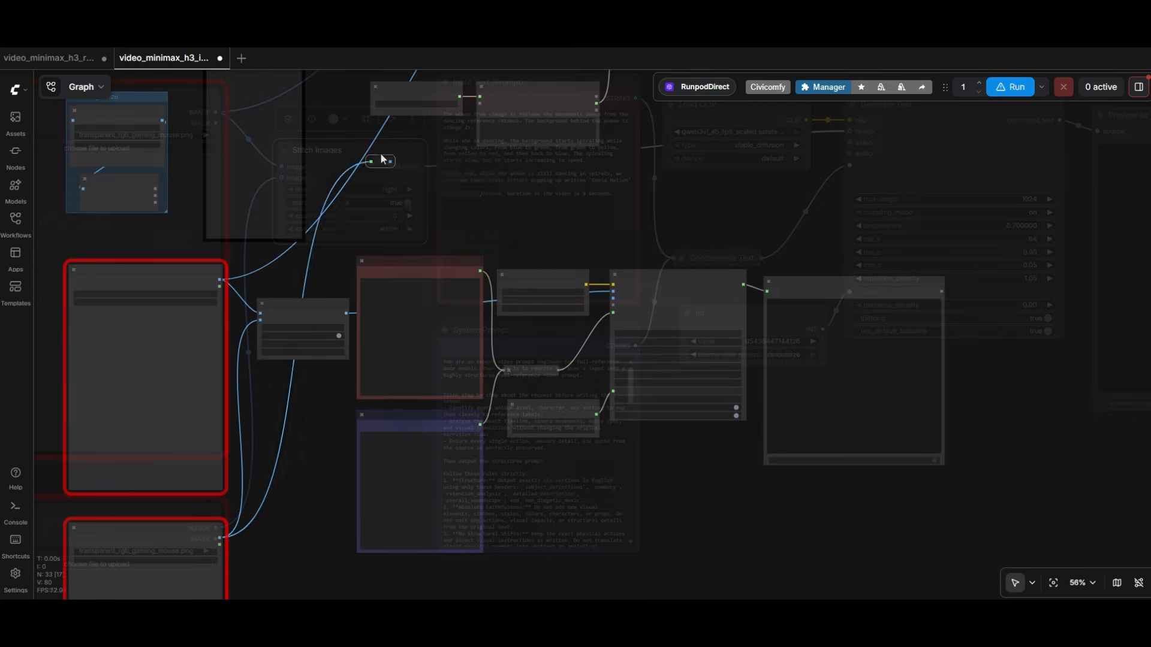
# Move the second image's reroute up beside the Conditioning group and connect it to last_frame on the MiniMax H3 Image to Video node.
pyautogui.moveTo(385, 160); pyautogui.dragTo(311, 94)
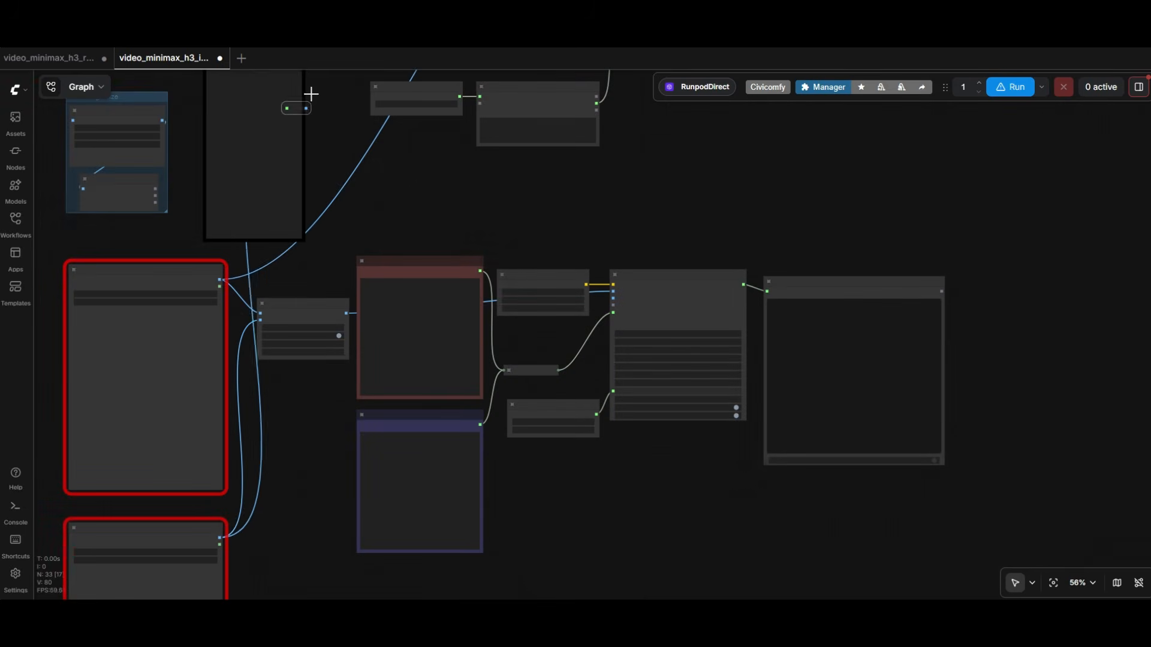
pyautogui.moveTo(436, 162); pyautogui.dragTo(445, 472)
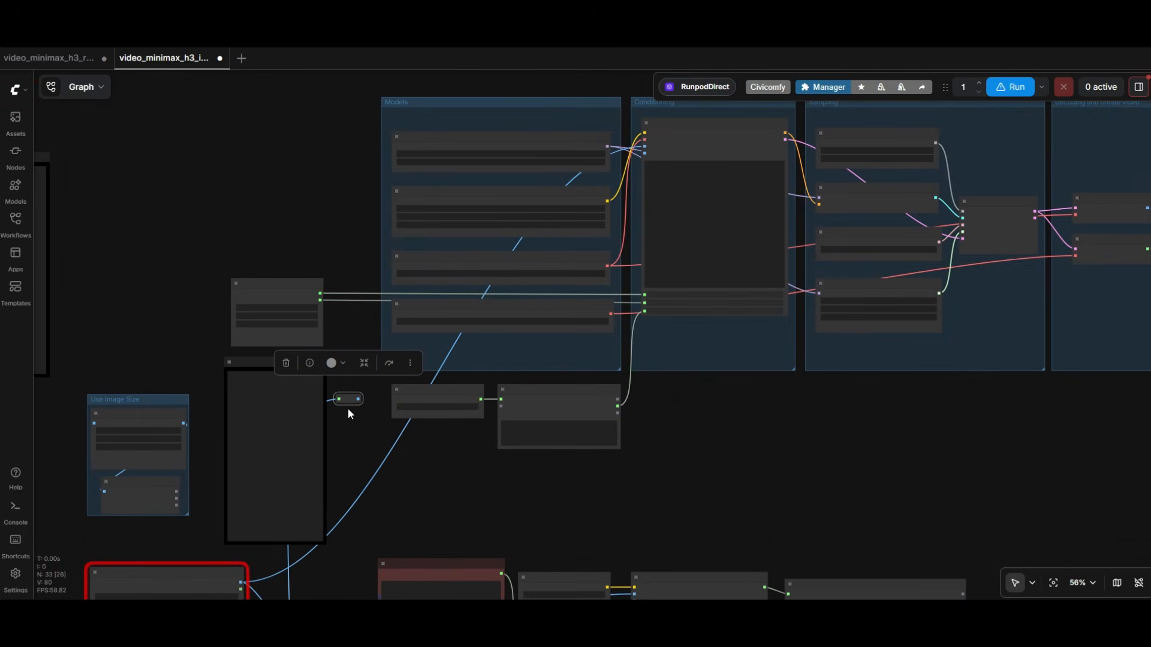
pyautogui.moveTo(349, 398); pyautogui.dragTo(585, 243)
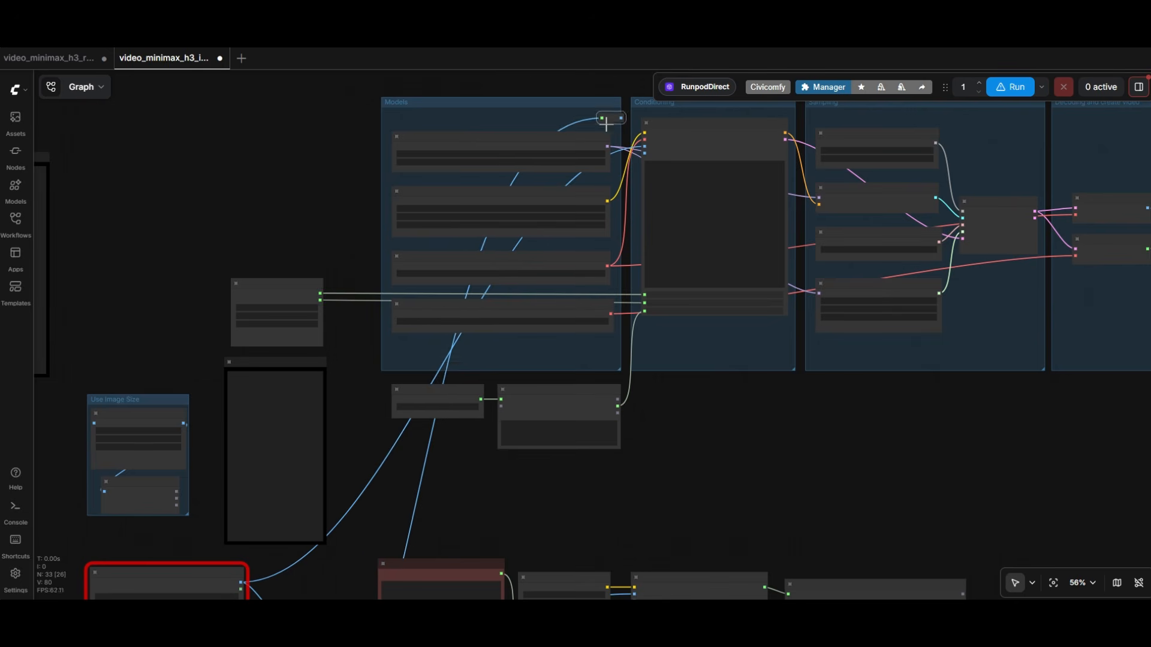
pyautogui.scroll(8, 328, 148)
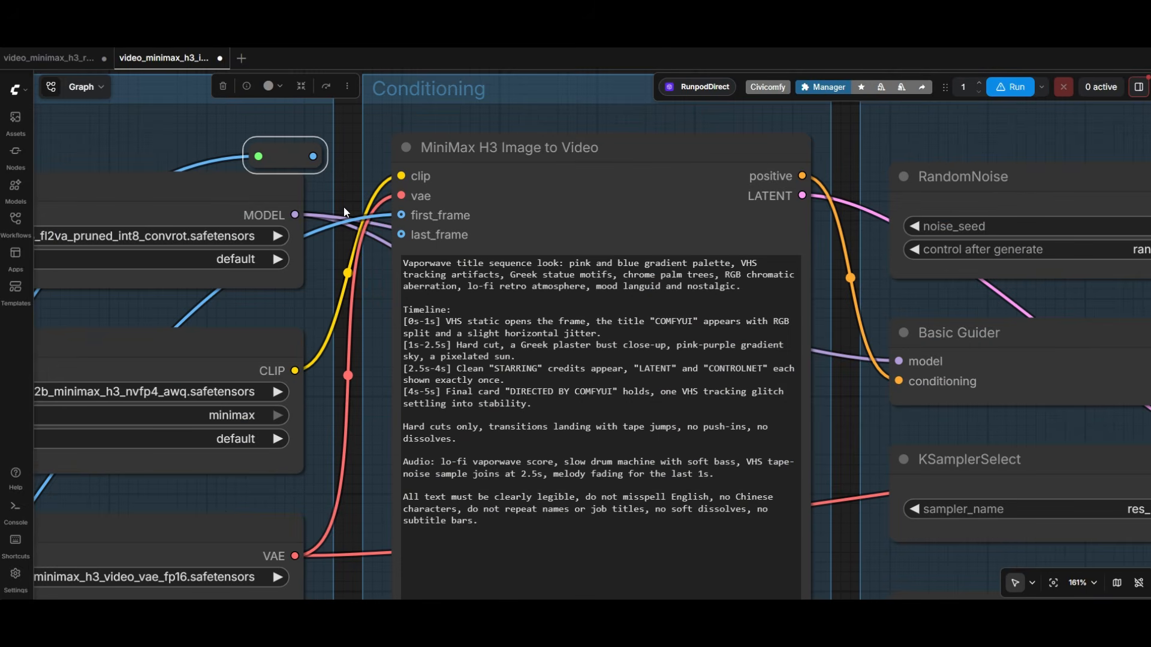
pyautogui.moveTo(313, 156); pyautogui.dragTo(401, 234)
pyautogui.scroll(-8, 352, 442)
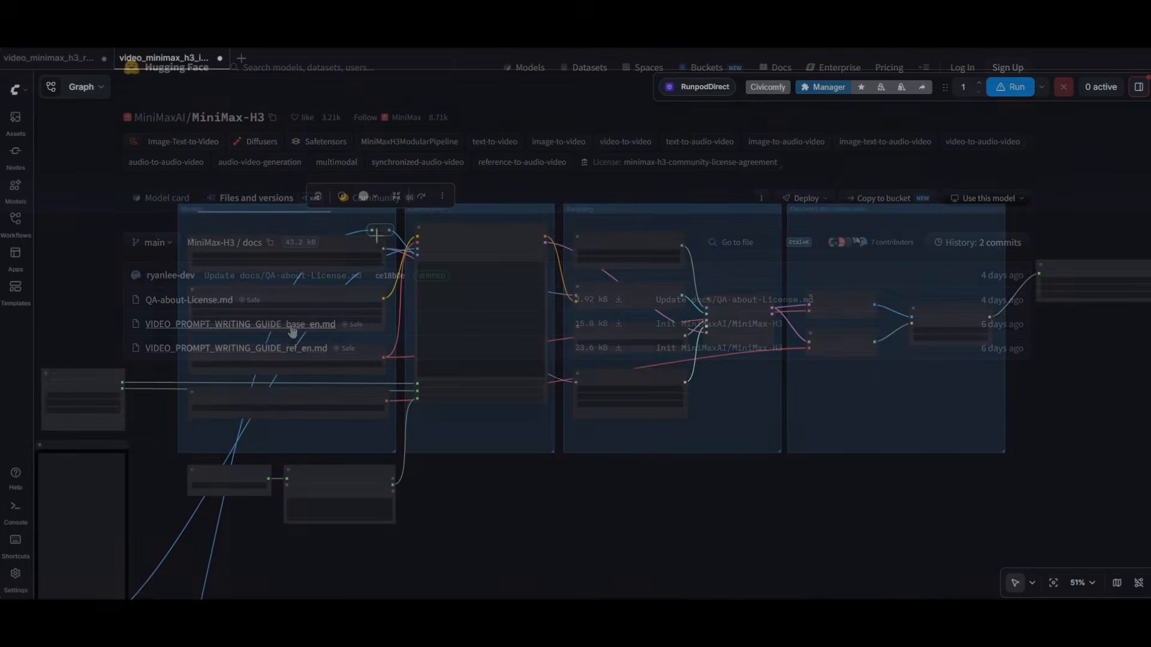
# Open VIDEO_PROMPT_WRITING_GUIDE_base_en.md in the MiniMax-H3 Hugging Face docs and read its prompt structure and keyframe rules.
pyautogui.click(293, 324)
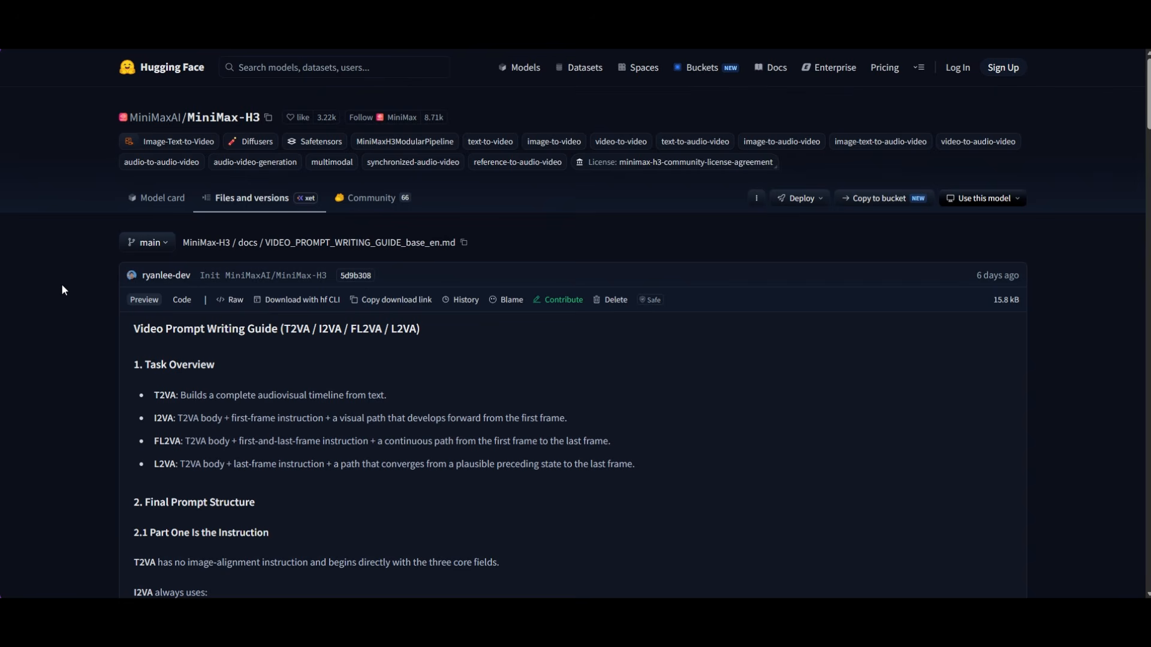
pyautogui.scroll(-2, 67, 291)
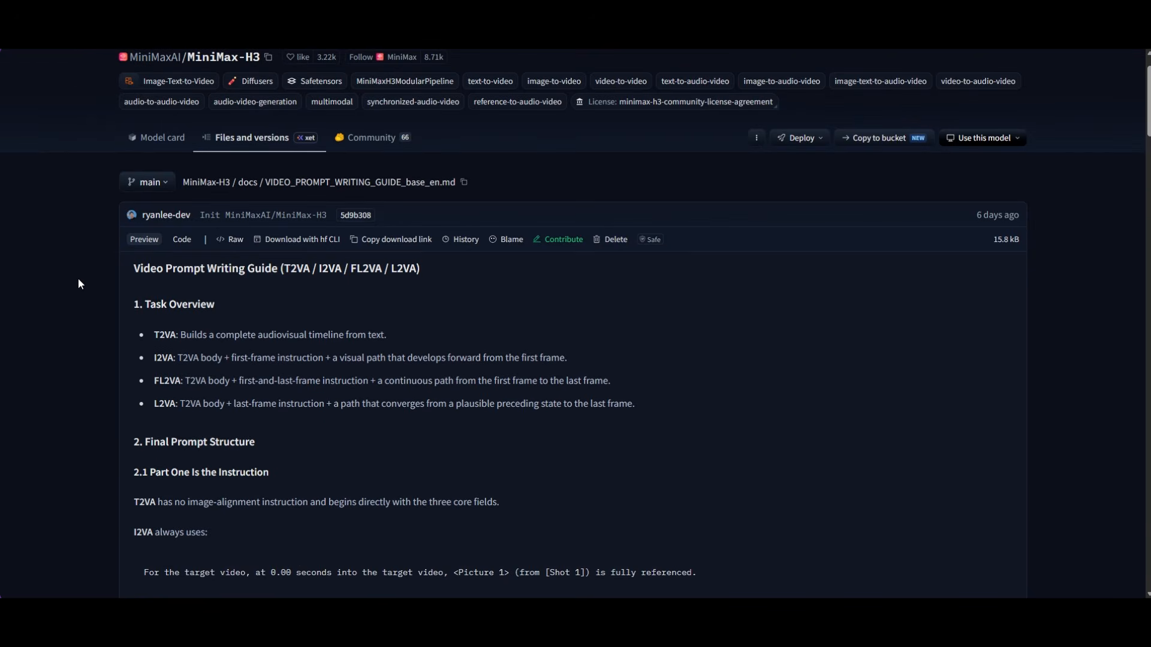
pyautogui.scroll(-4, 101, 276)
pyautogui.scroll(-4, 103, 279)
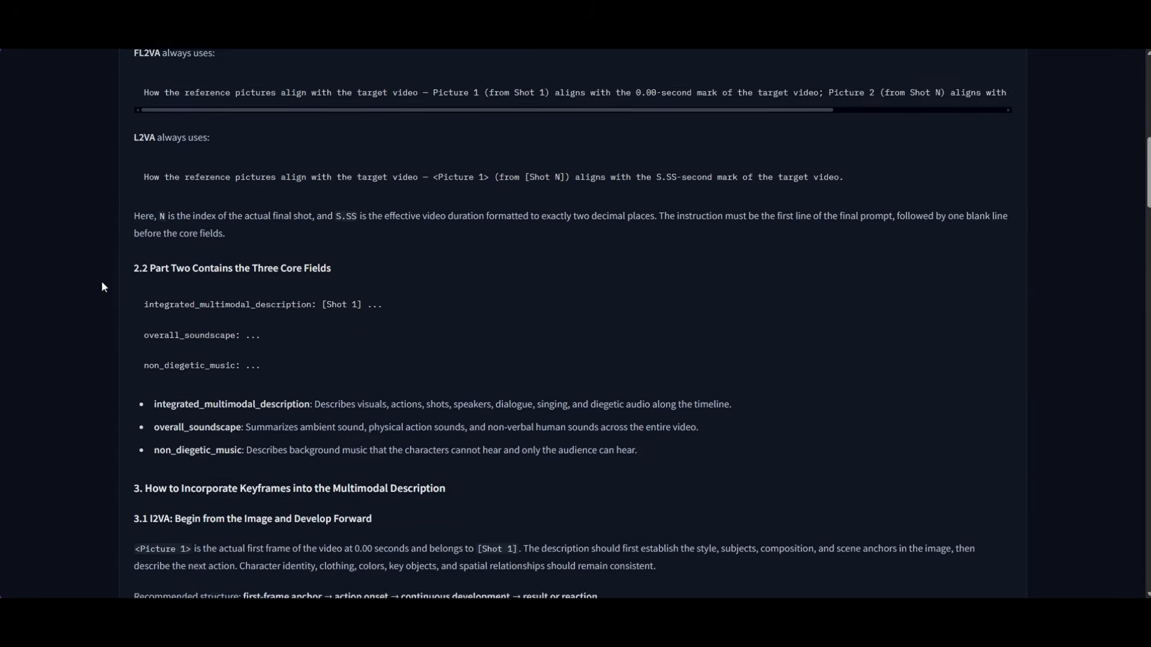
pyautogui.scroll(6, 102, 287)
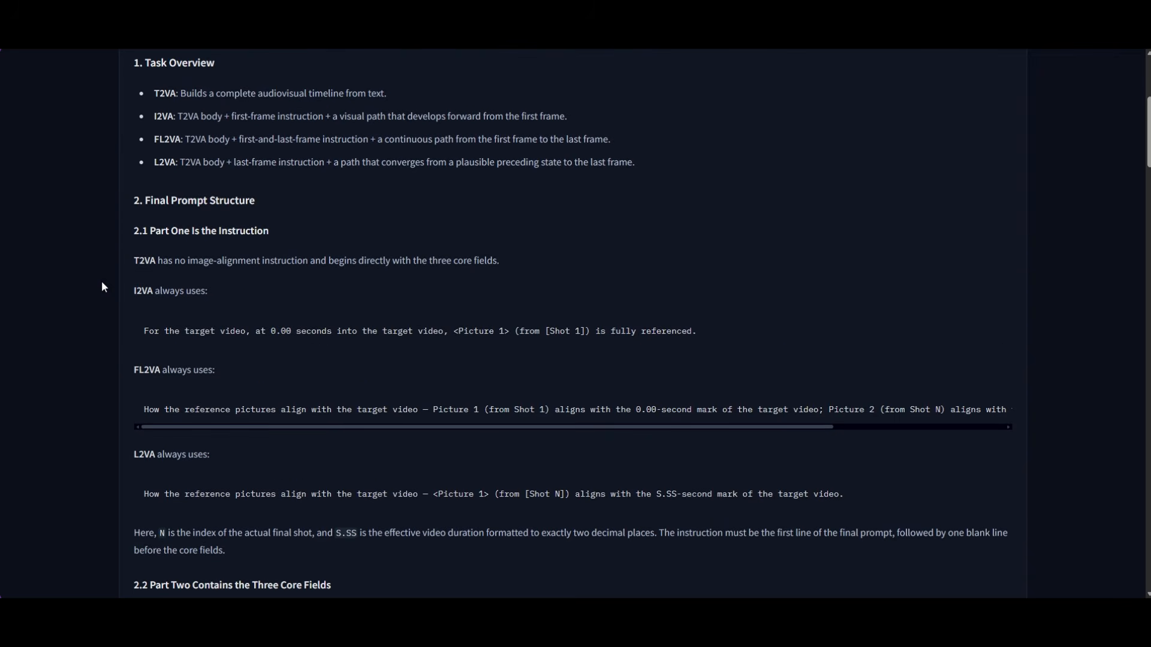
pyautogui.scroll(2, 34, 235)
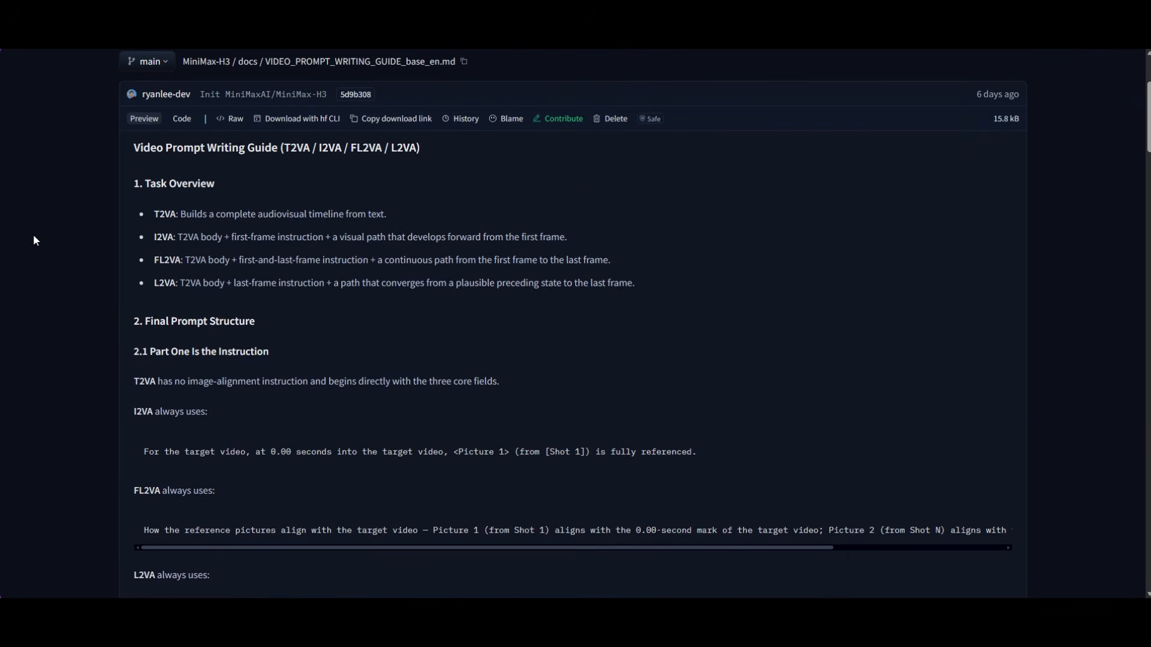
pyautogui.scroll(-16, 48, 267)
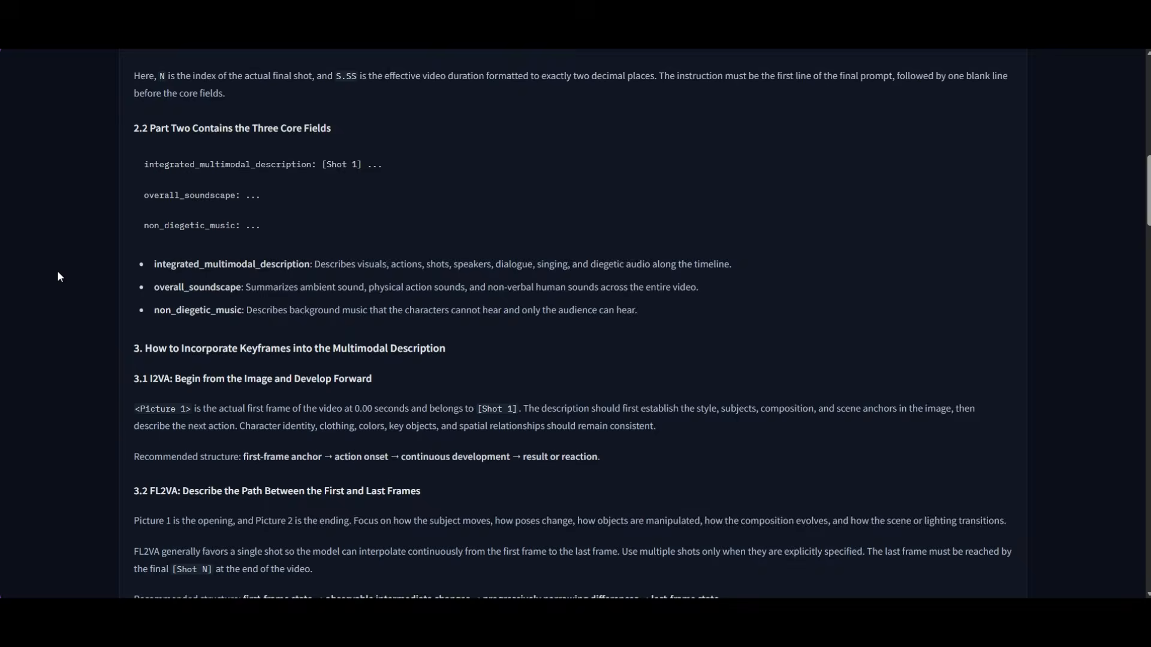
pyautogui.scroll(-3, 58, 273)
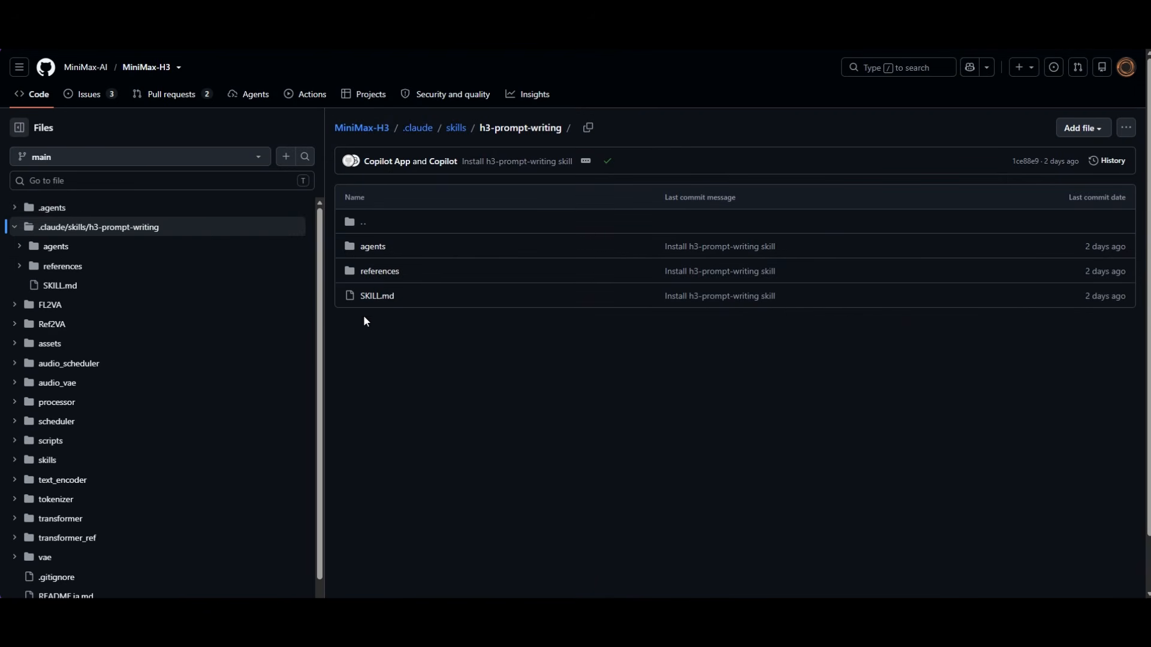
# Browse the MiniMax-H3 GitHub skills, examining the h3-prompt-writing skill and the papercraft-stop-motion-explainer SKILL.md.
pyautogui.click(379, 296)
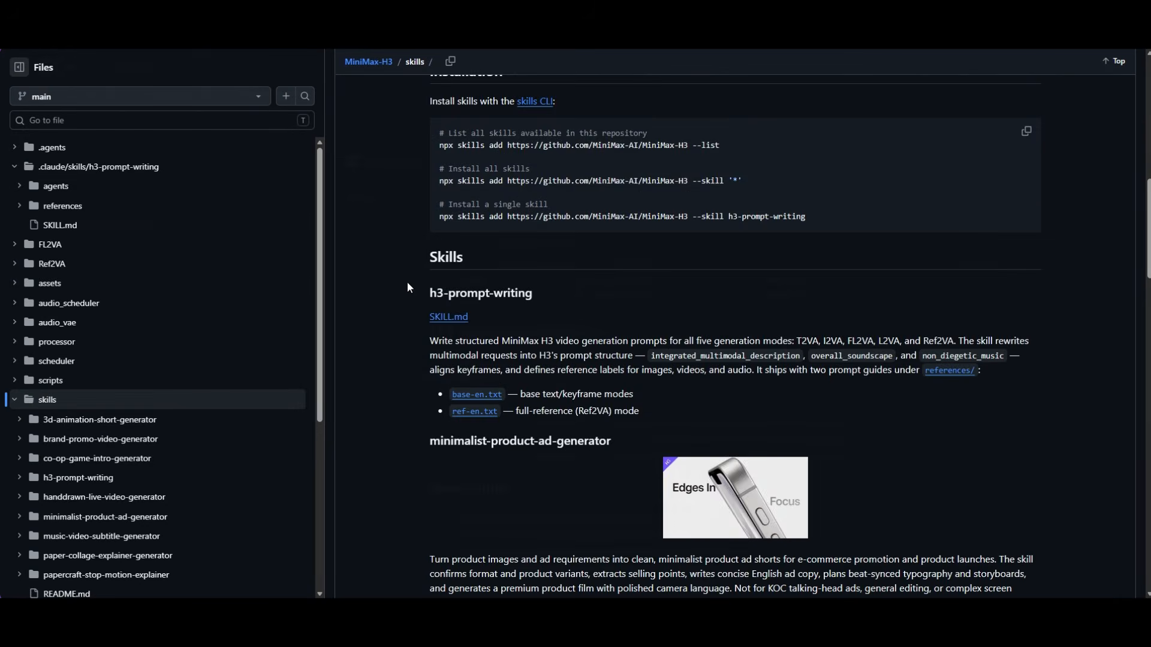
pyautogui.scroll(-1, 407, 282)
pyautogui.scroll(2, 406, 293)
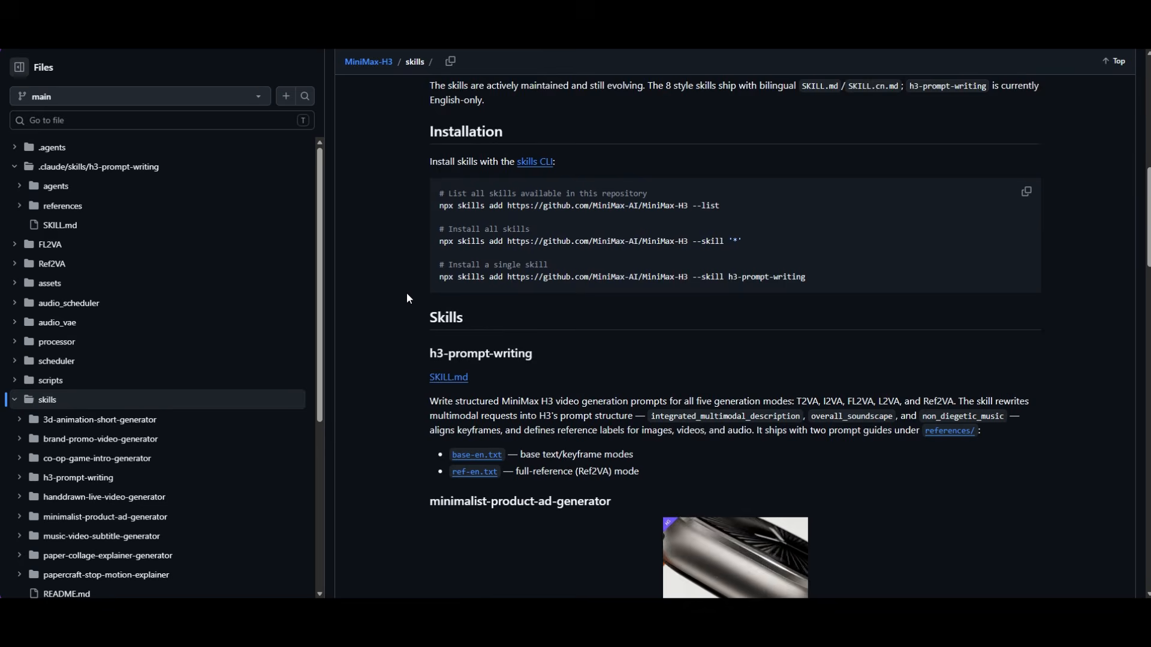
pyautogui.scroll(-6, 407, 303)
pyautogui.scroll(-5, 407, 327)
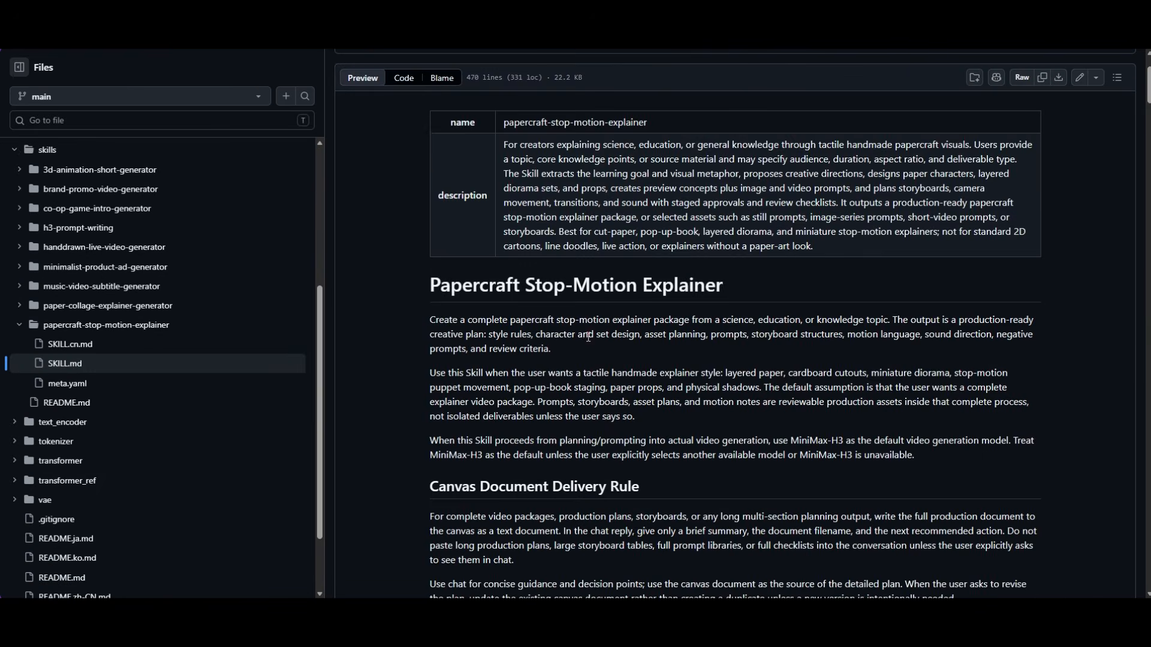
pyautogui.scroll(-1, 588, 354)
pyautogui.scroll(-10, 588, 355)
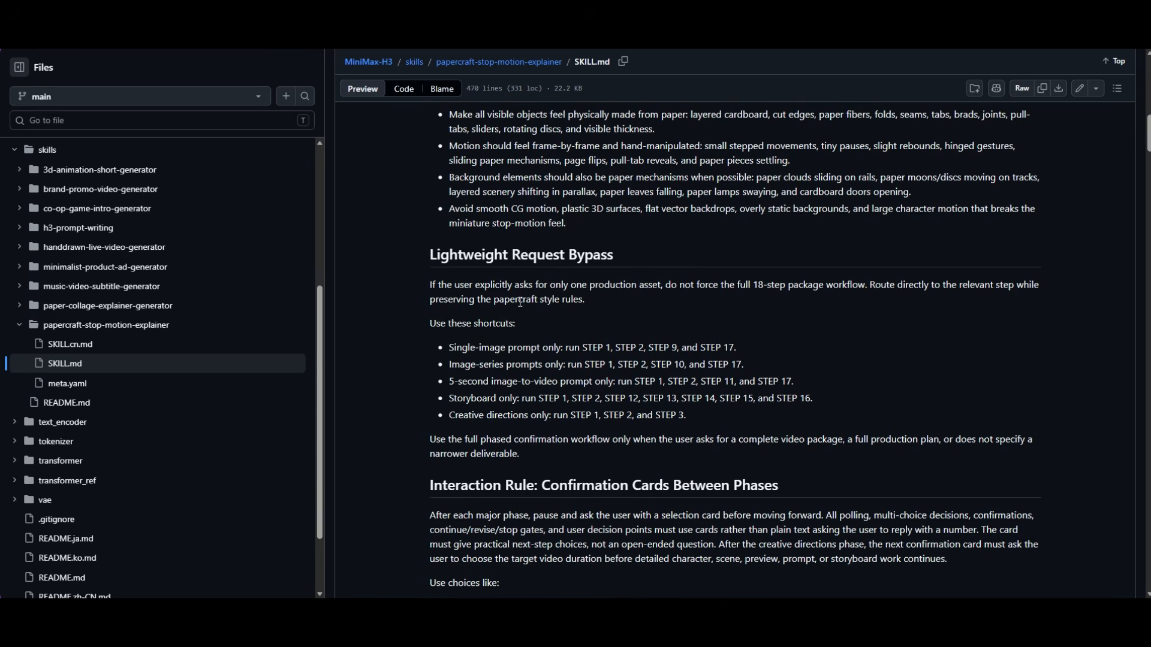
pyautogui.scroll(-3, 519, 302)
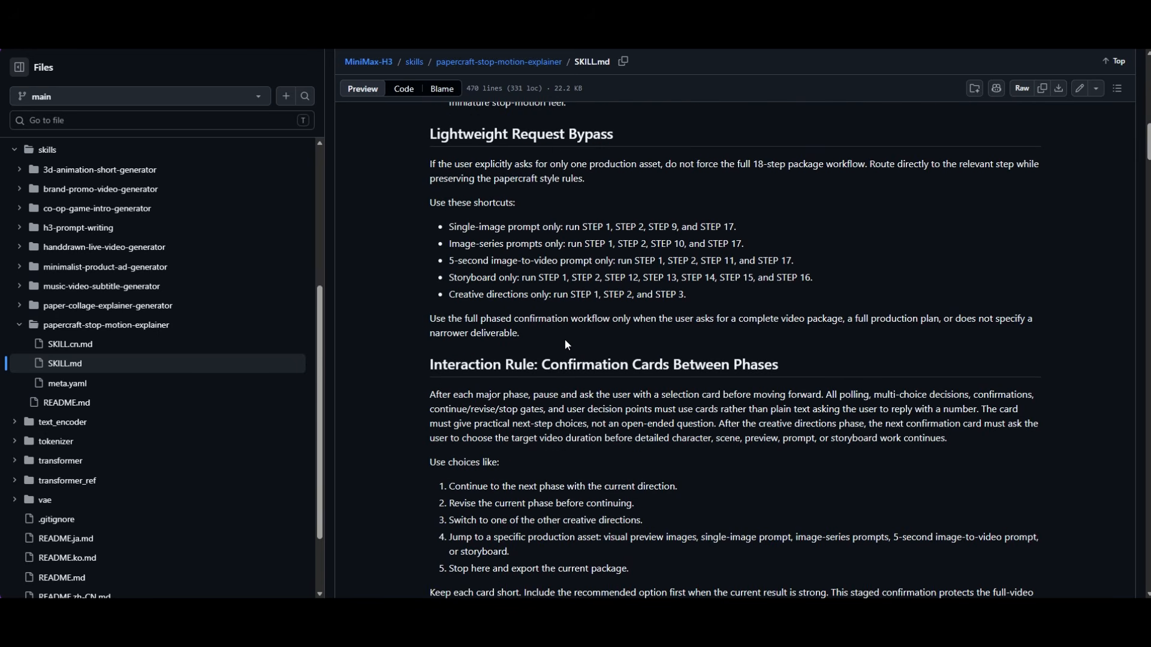
pyautogui.scroll(-3, 567, 345)
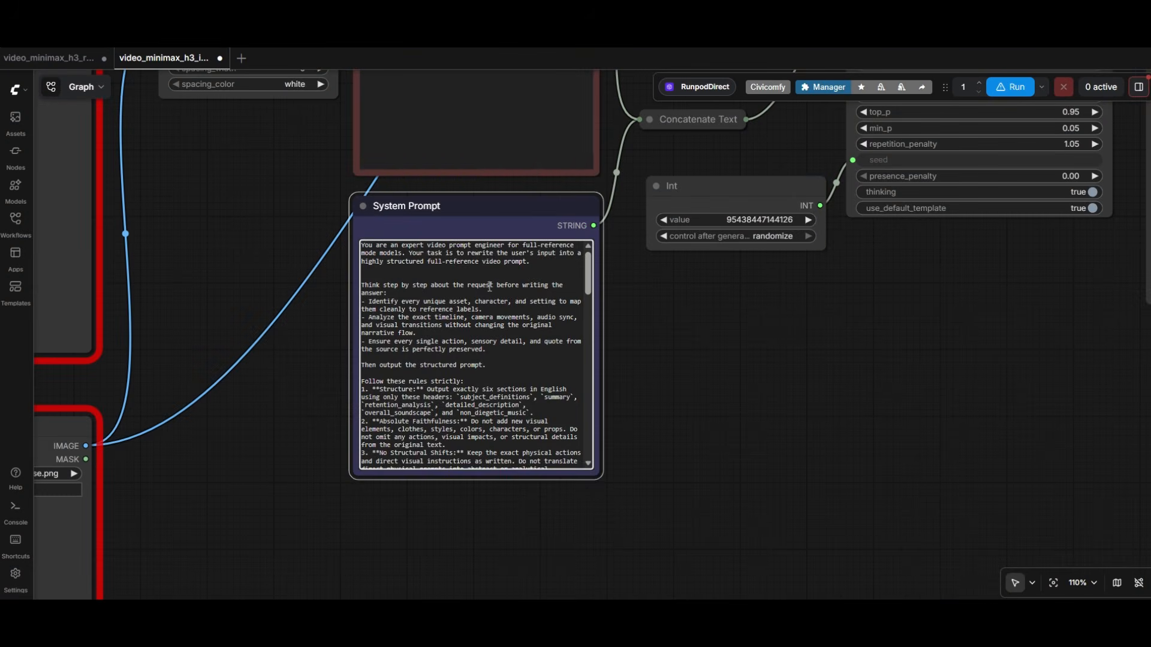
# Back in the ComfyUI image-to-video workflow, replace the System Prompt text with the MiniMax H3 instructions for I2VA, FL2VA and L2VA.
pyautogui.click(490, 287)
pyautogui.hotkey('ctrl', 'a')
pyautogui.hotkey('ctrl', 'v')
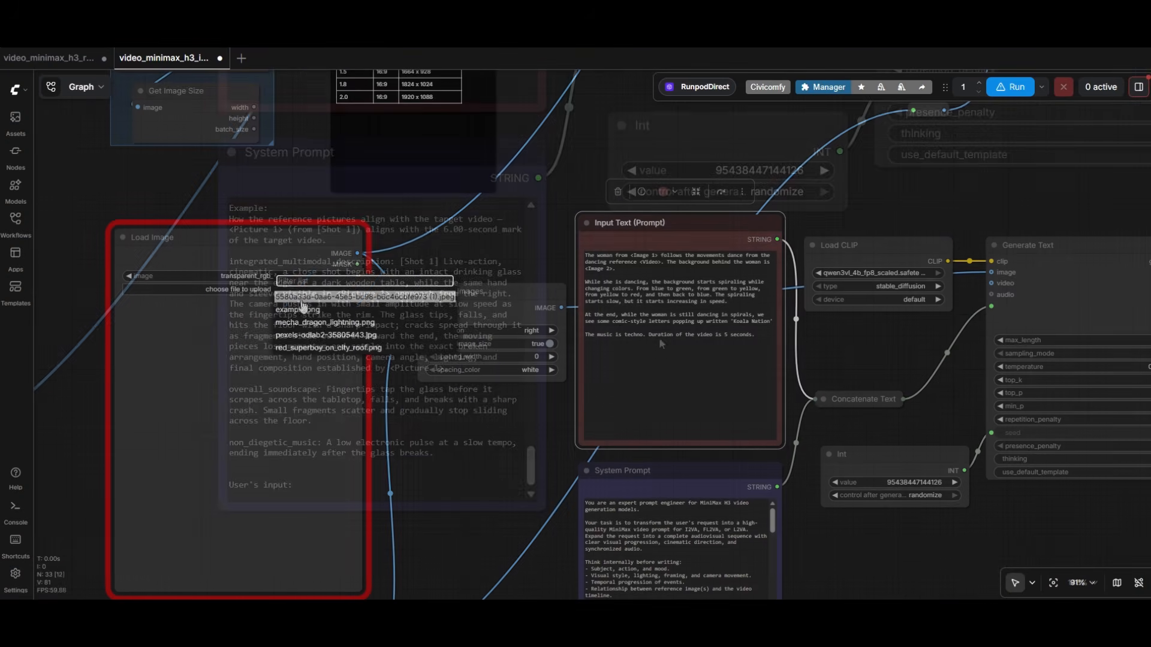
# Load red_superboy_on_city_roof.png in the upper Load Image node and choose an image for the lower Load Image node.
pyautogui.click(310, 349)
pyautogui.scroll(-5, 299, 336)
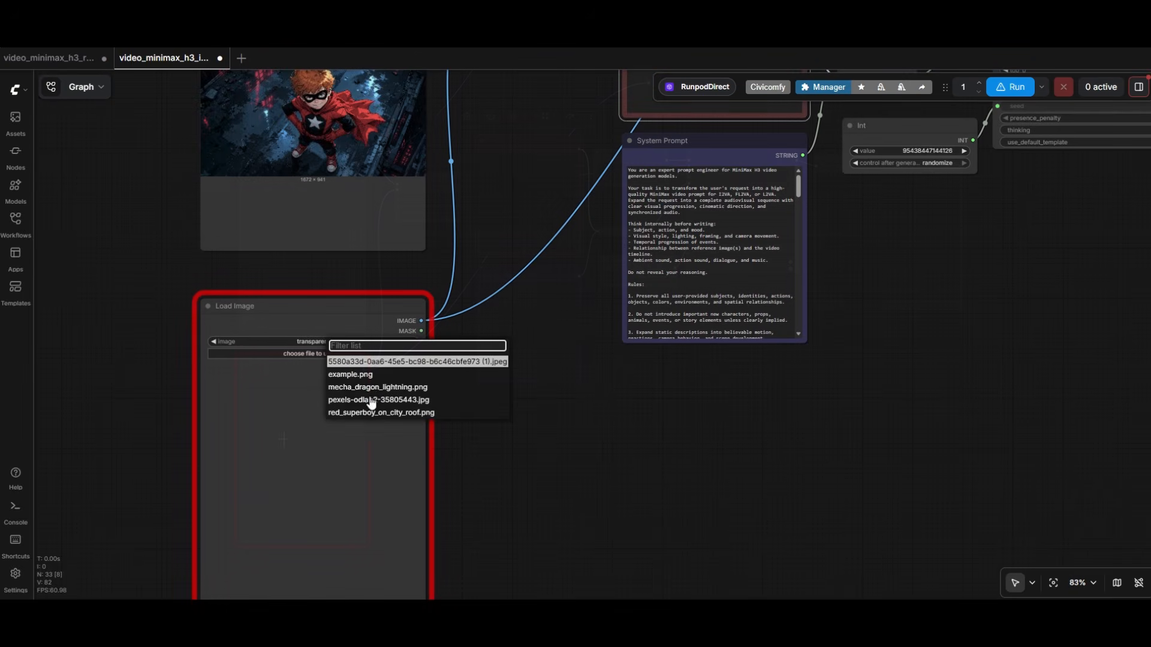
pyautogui.scroll(-6, 376, 347)
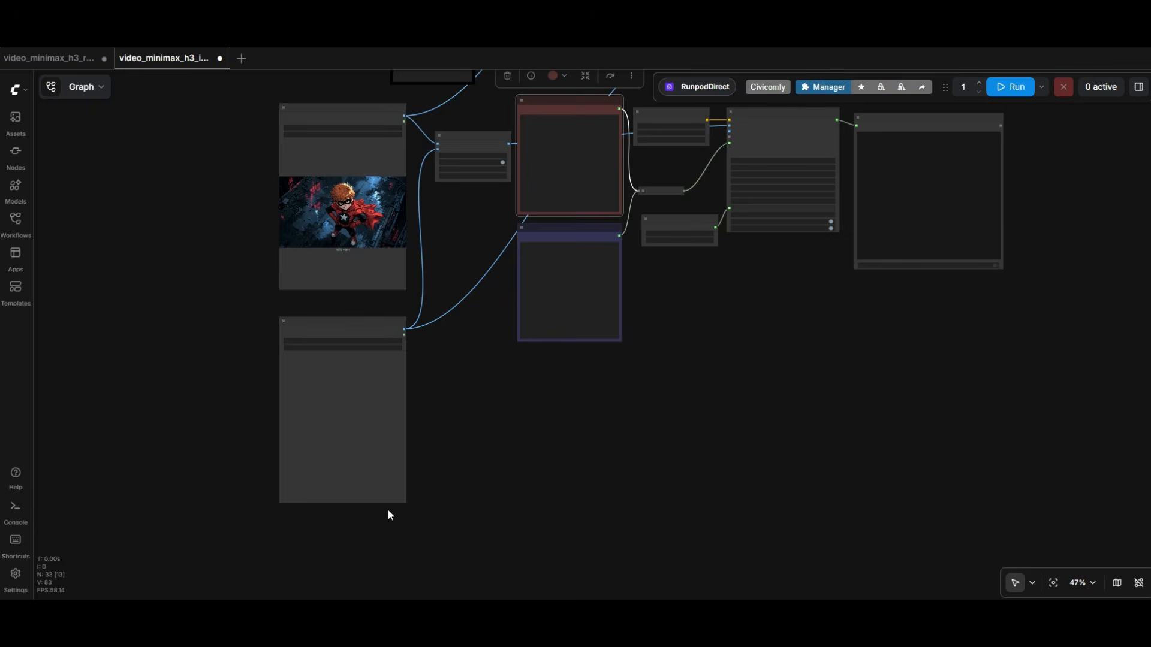
# Replace the Input Text (Prompt) content with a prompt beginning "Comic style movie." and "The boy in the first image <Image 1>".
pyautogui.scroll(4, 392, 510)
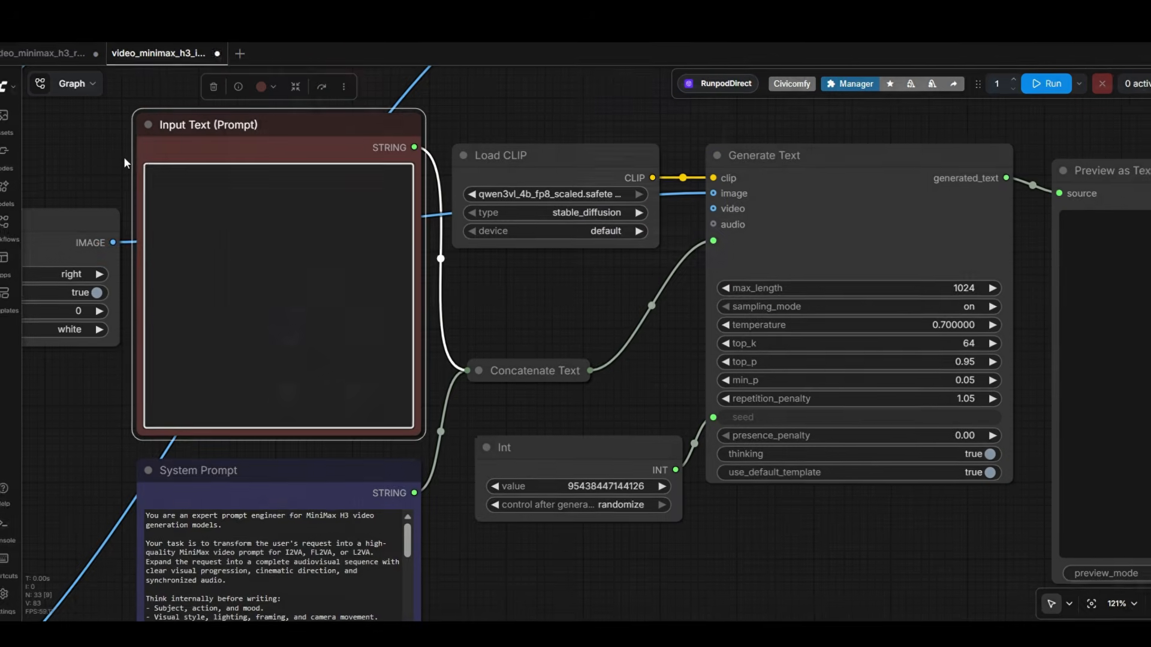
pyautogui.write('Comic stycle movie.')
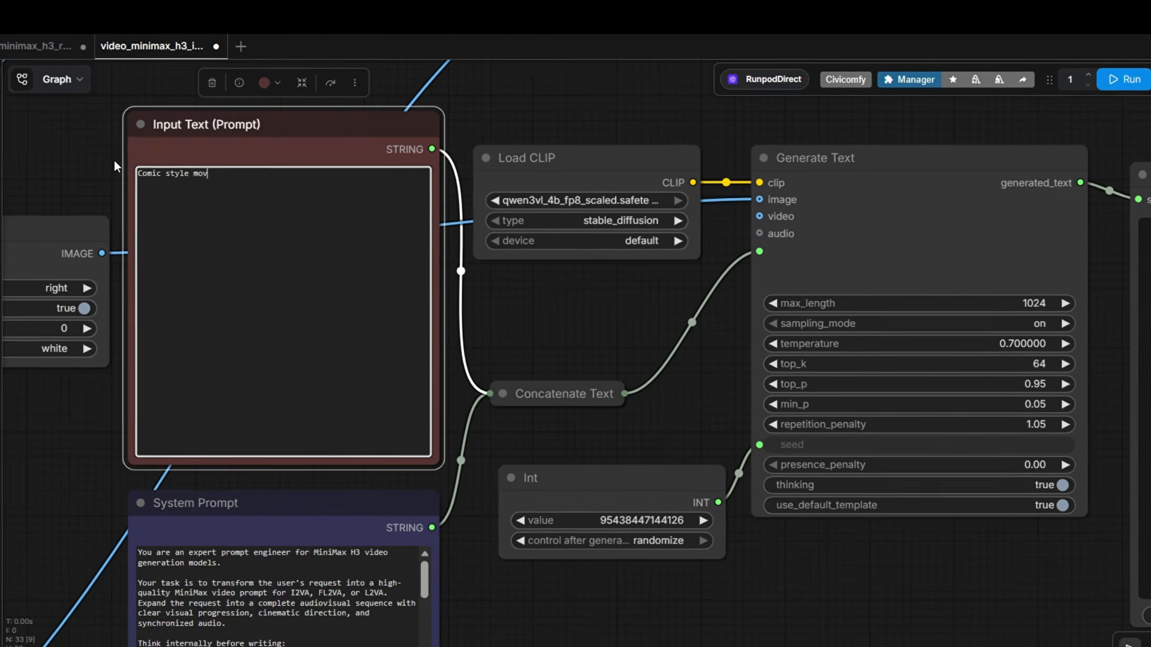
pyautogui.press('Return')
pyautogui.write('The boy in the first ')
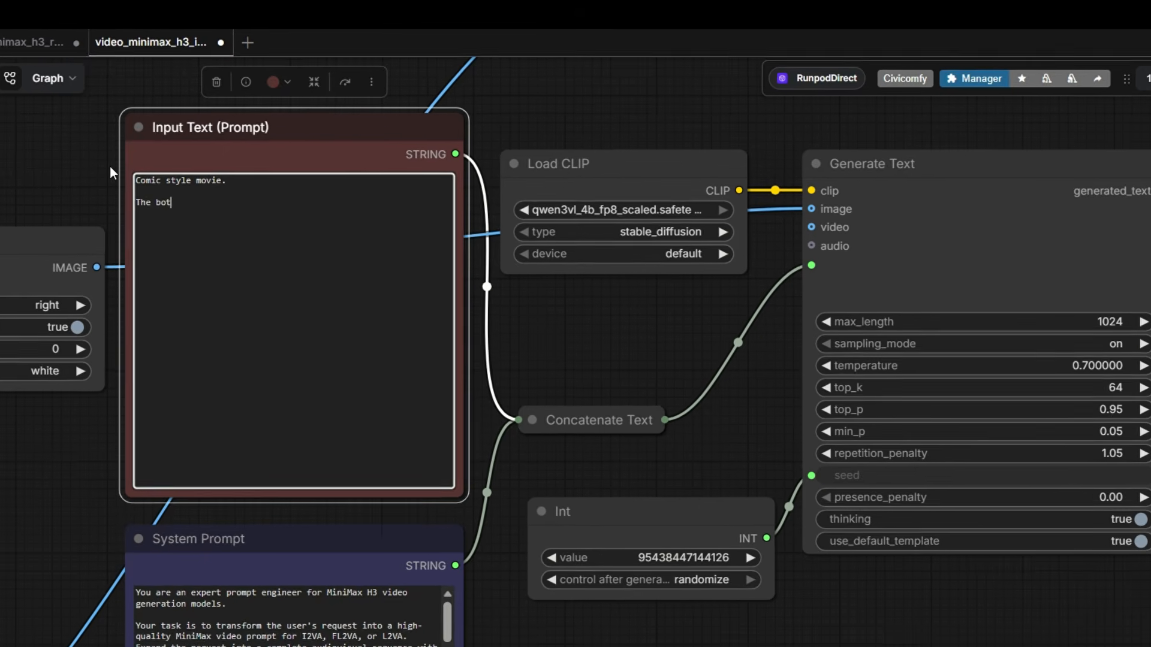
pyautogui.write('image <Image 1>')
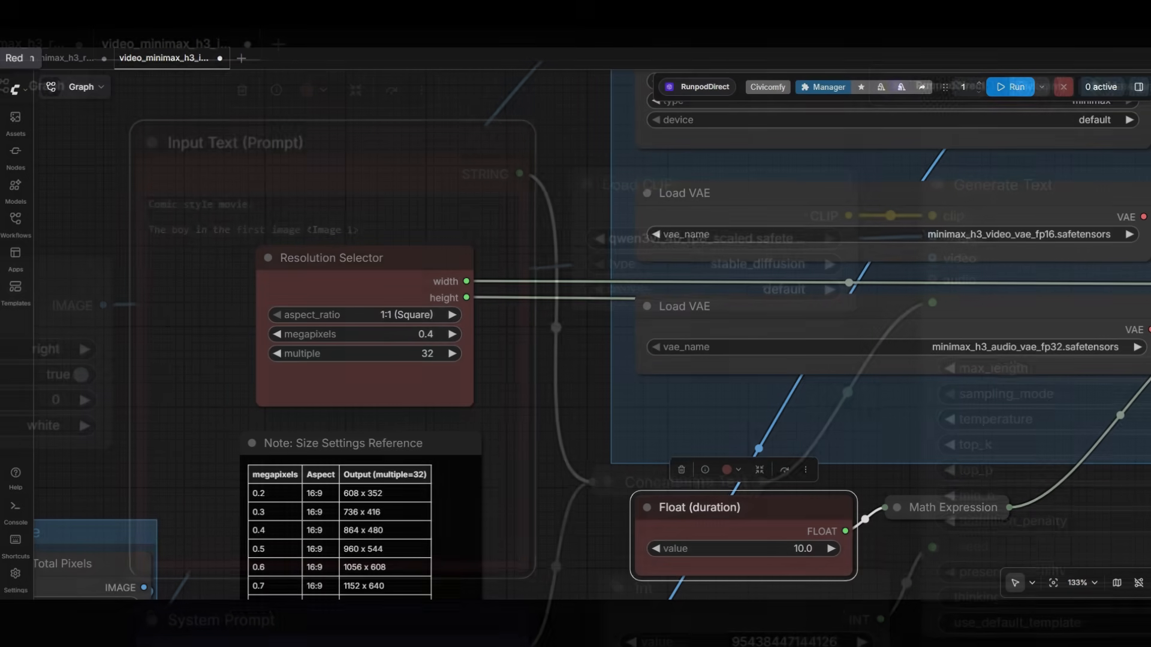
# Set megapixels to 1 in the Resolution Selector and run the image-to-video workflow.
pyautogui.click(432, 331)
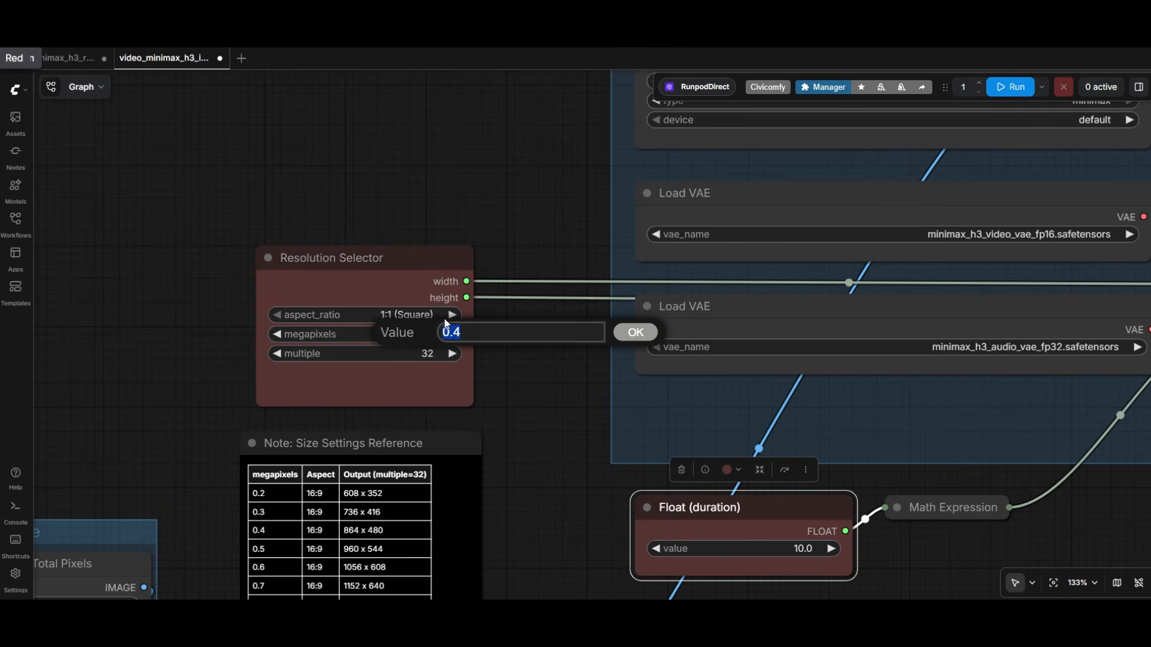
pyautogui.write('1')
pyautogui.press('Return')
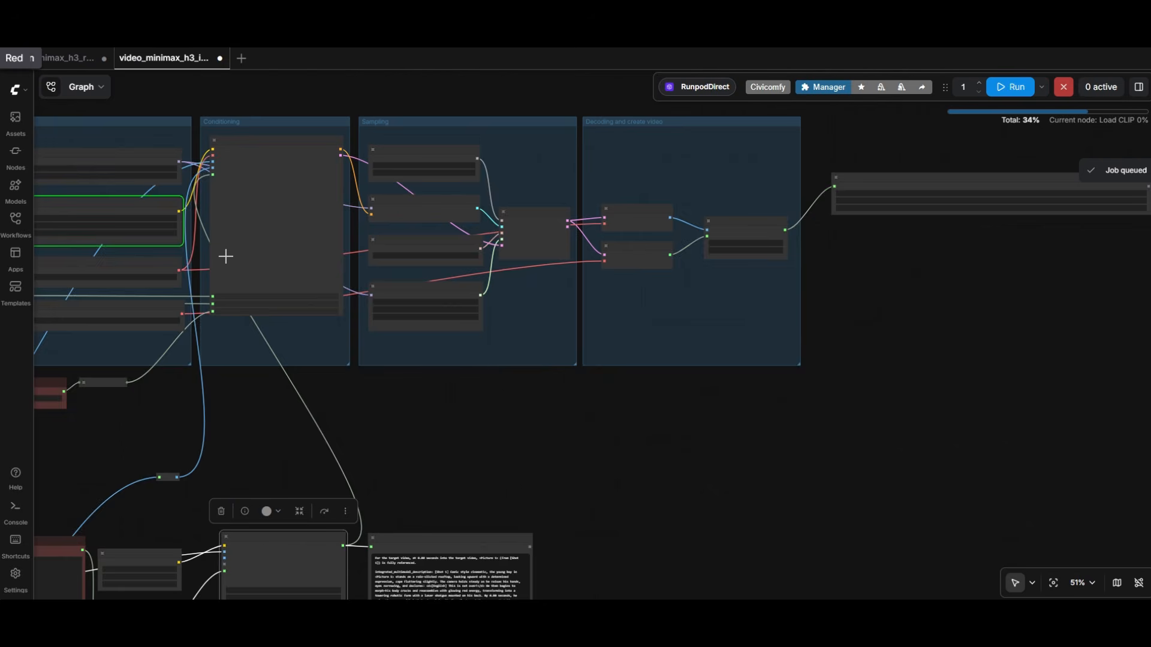
pyautogui.scroll(-3, 226, 256)
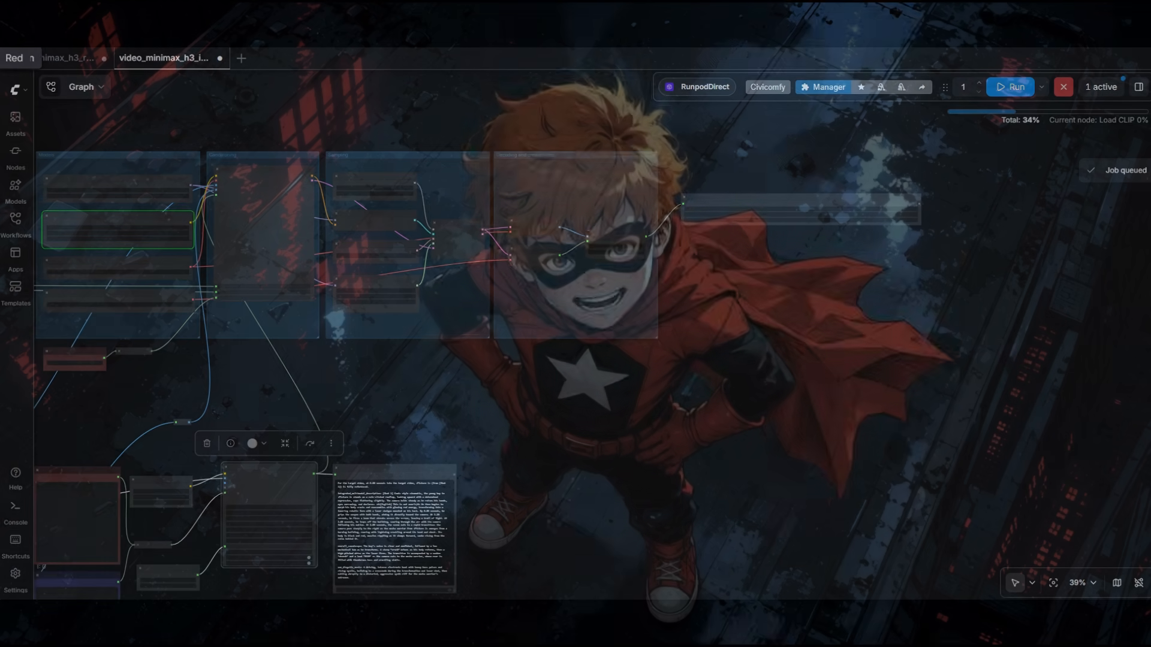